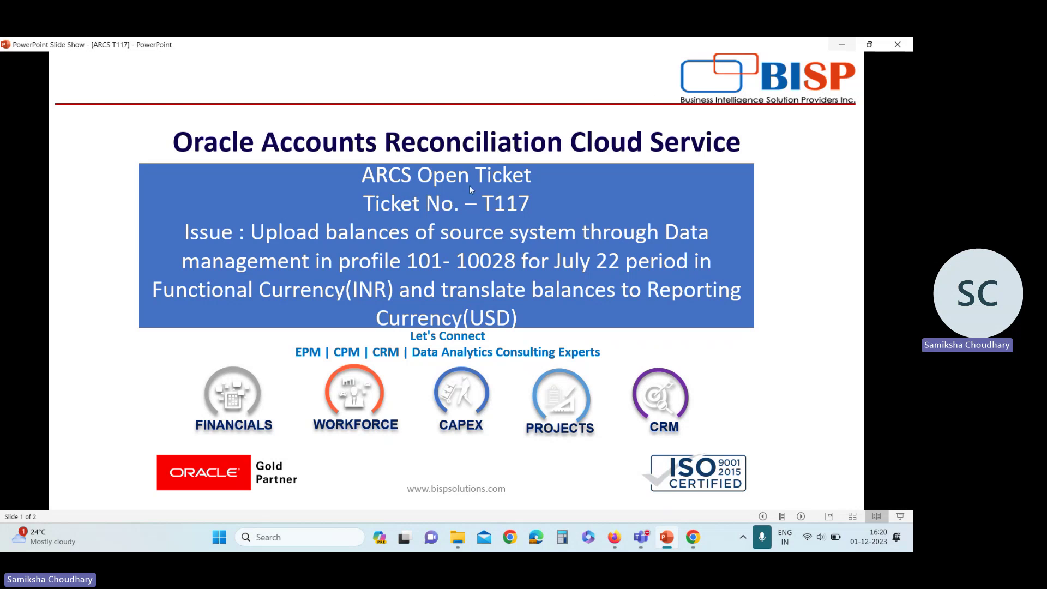
Bring the ARCS browser window forward and expand the Application area to reach Profiles.
mouse_move(692, 537)
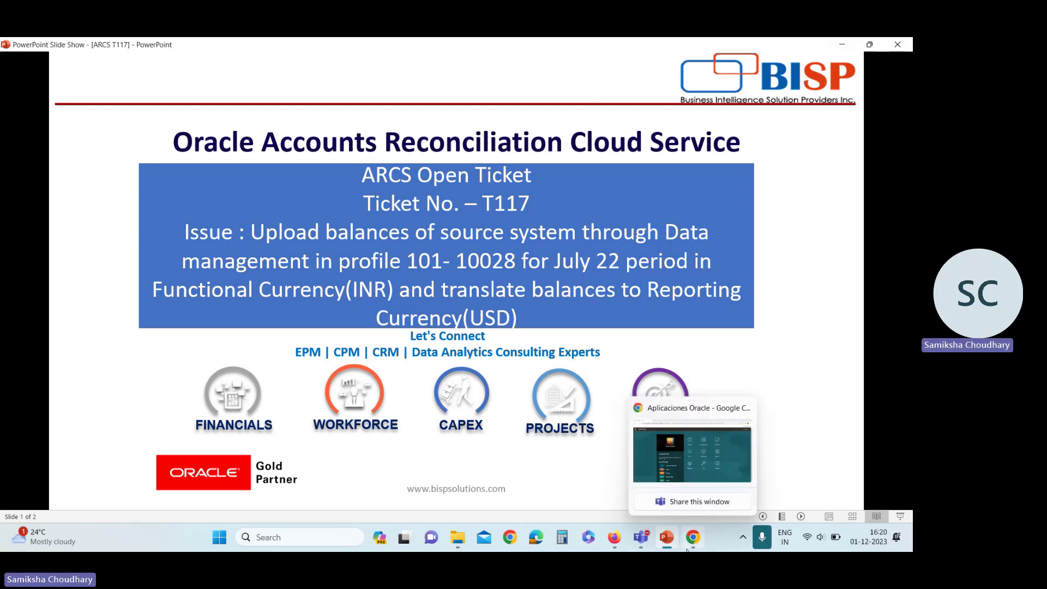
left_click(694, 468)
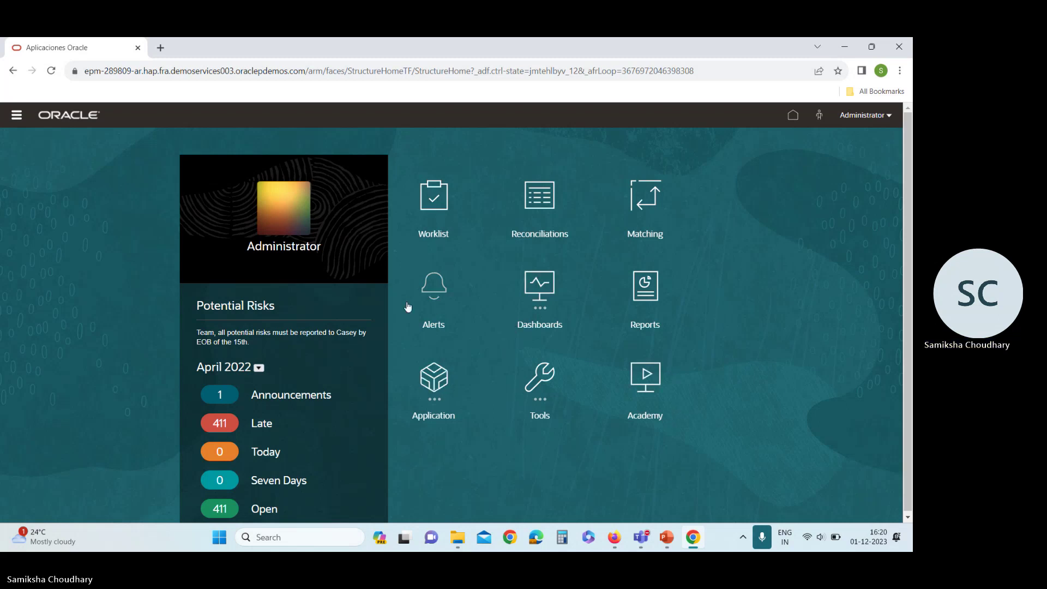
left_click(429, 389)
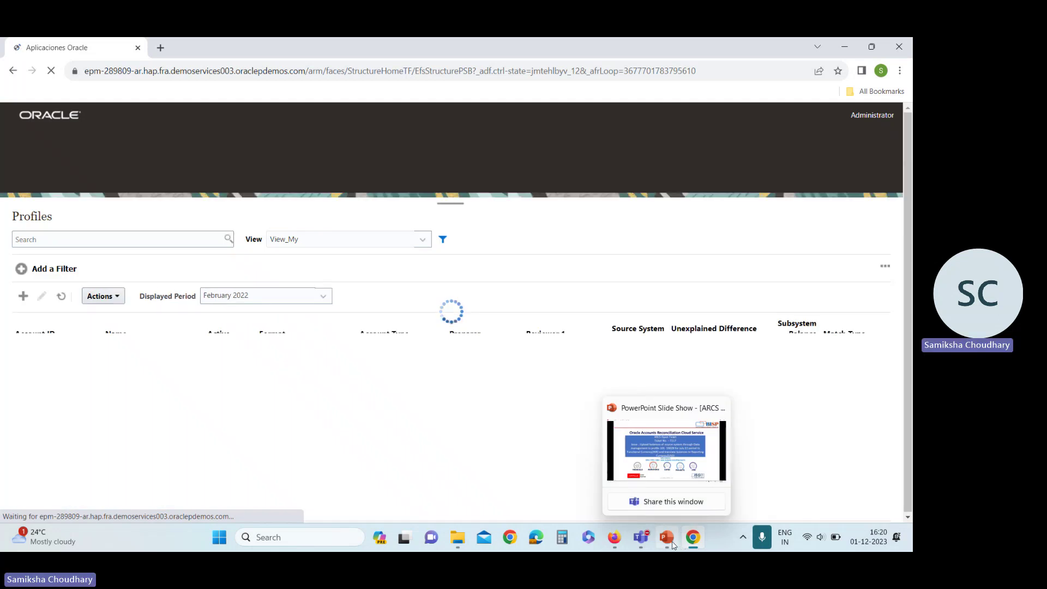
Return to the ticket T117 slide for profile 101-10028, glancing briefly at the Profiles page.
left_click(673, 545)
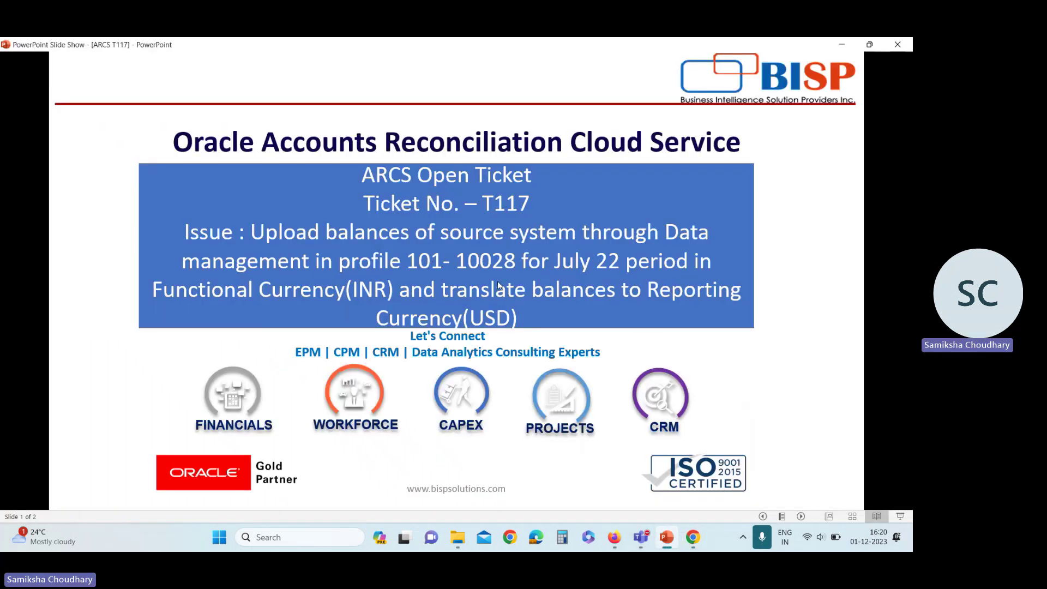
key("alt+Tab")
key("alt+Tab")
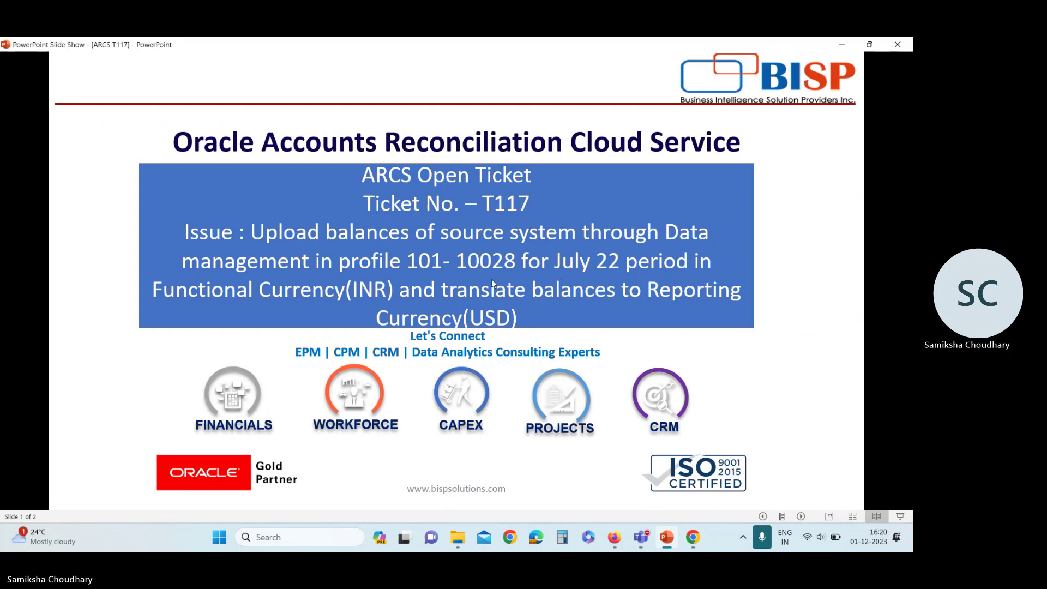
key("alt+Tab")
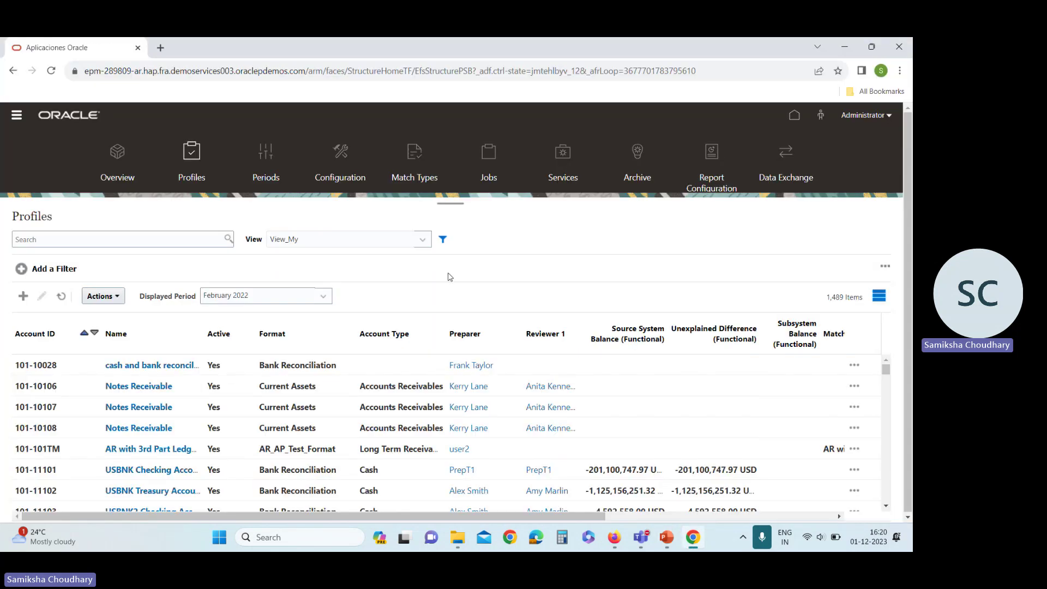
left_click(131, 369)
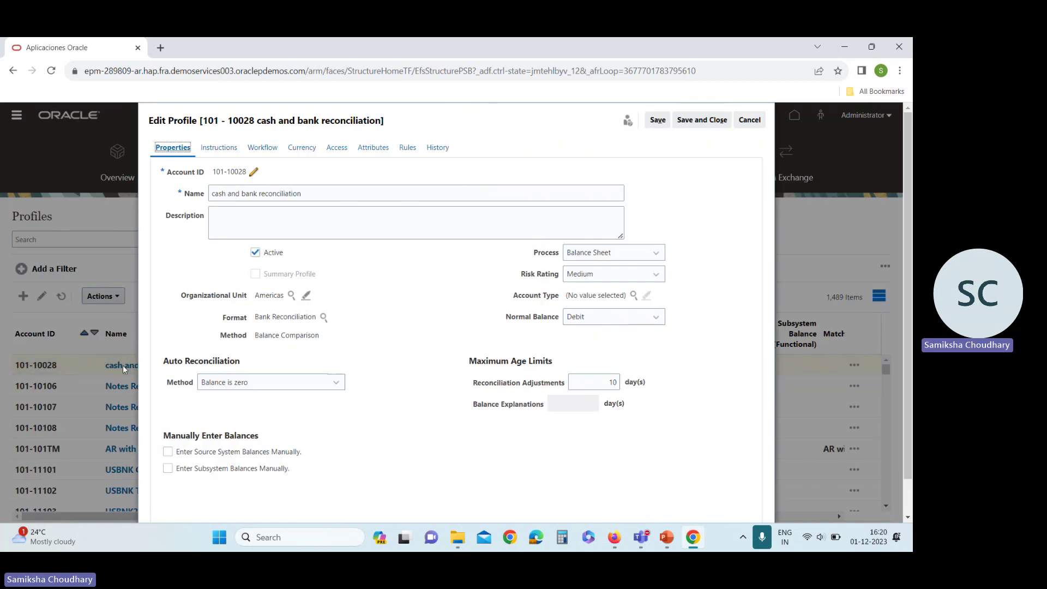
left_click(303, 148)
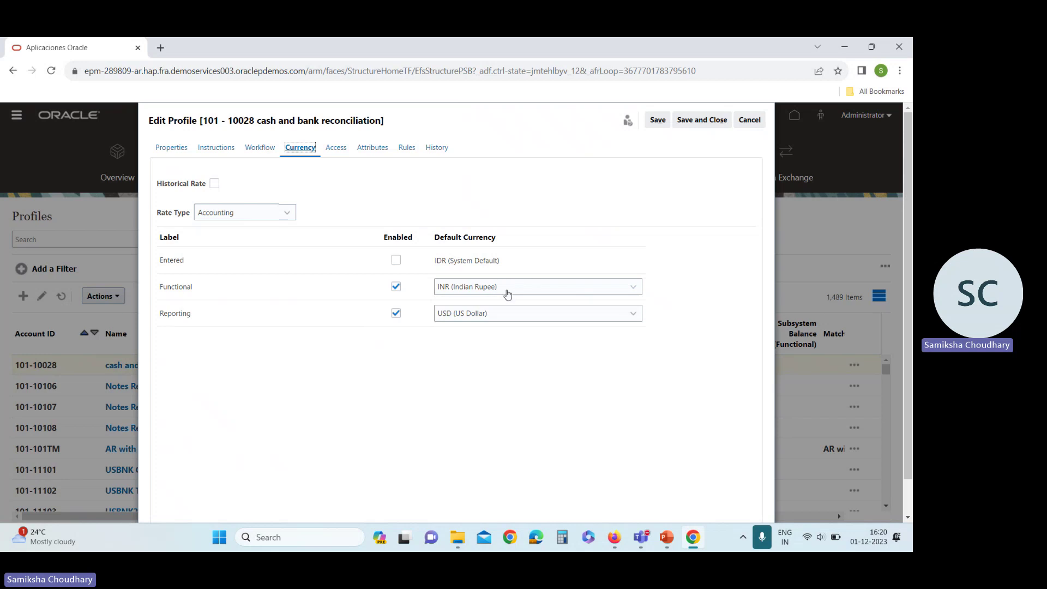
left_click(748, 122)
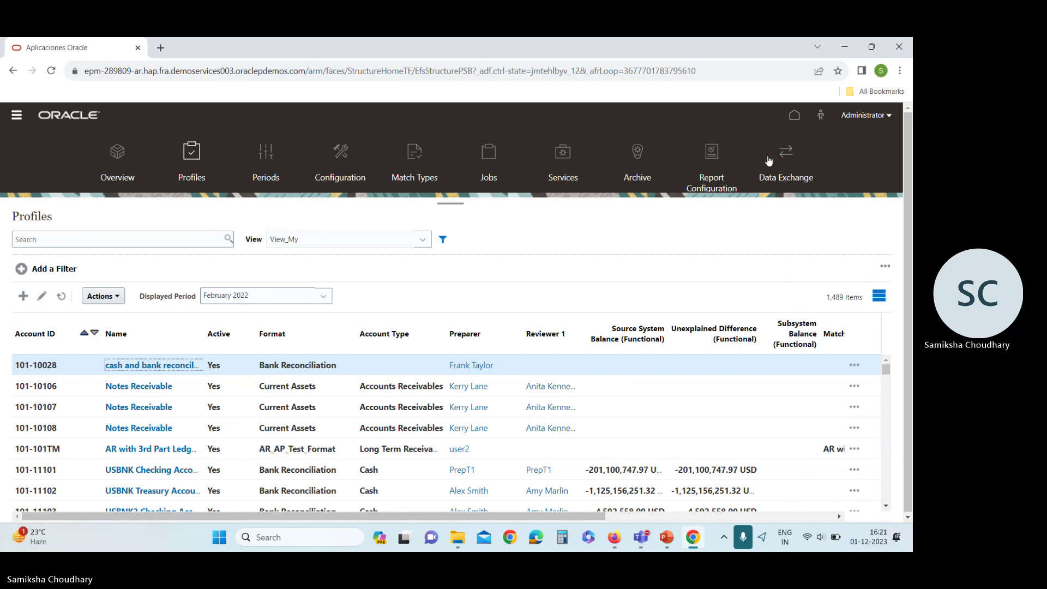
mouse_move(691, 539)
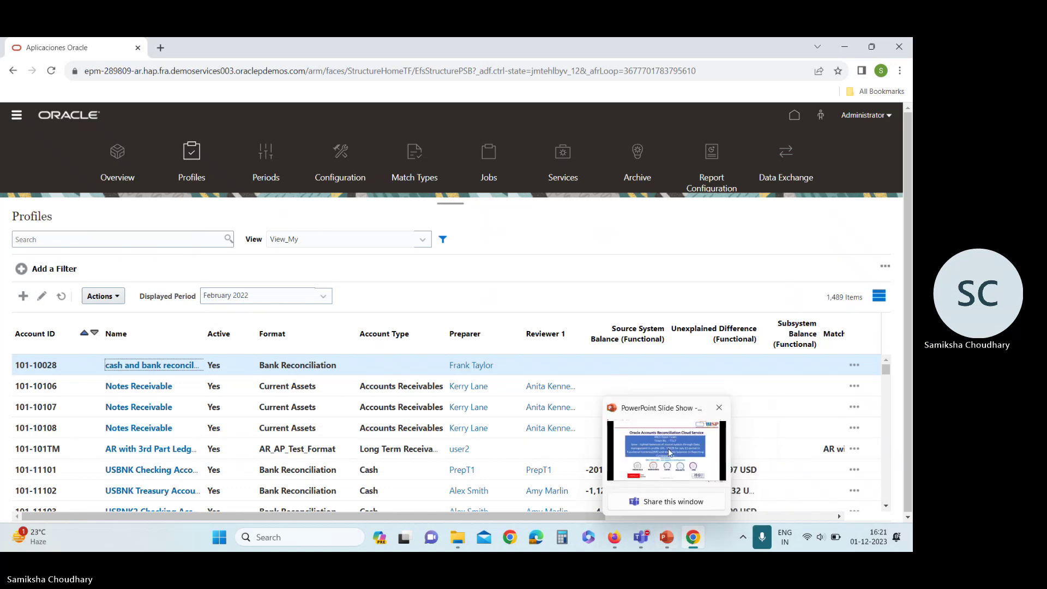
left_click(682, 459)
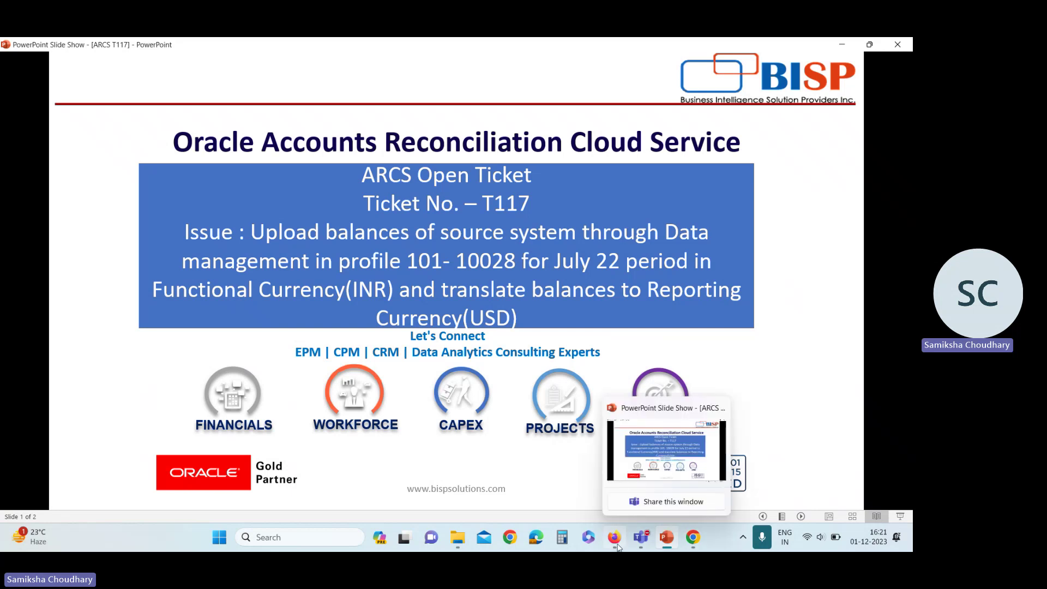
mouse_move(638, 539)
mouse_move(693, 539)
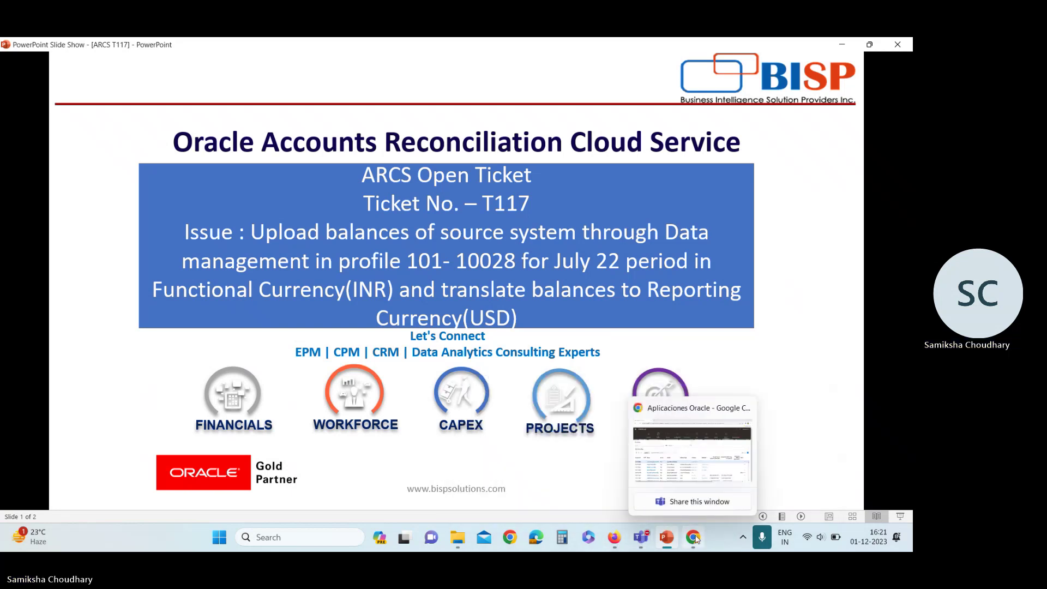
left_click(691, 453)
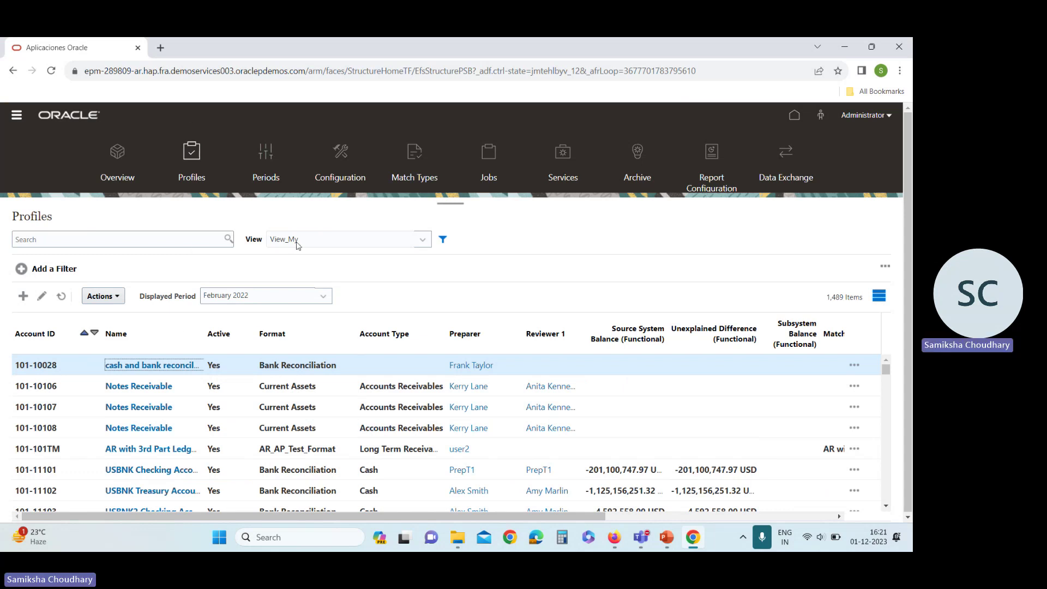
Open the Periods list and show the actions menu for July 2022.
left_click(271, 158)
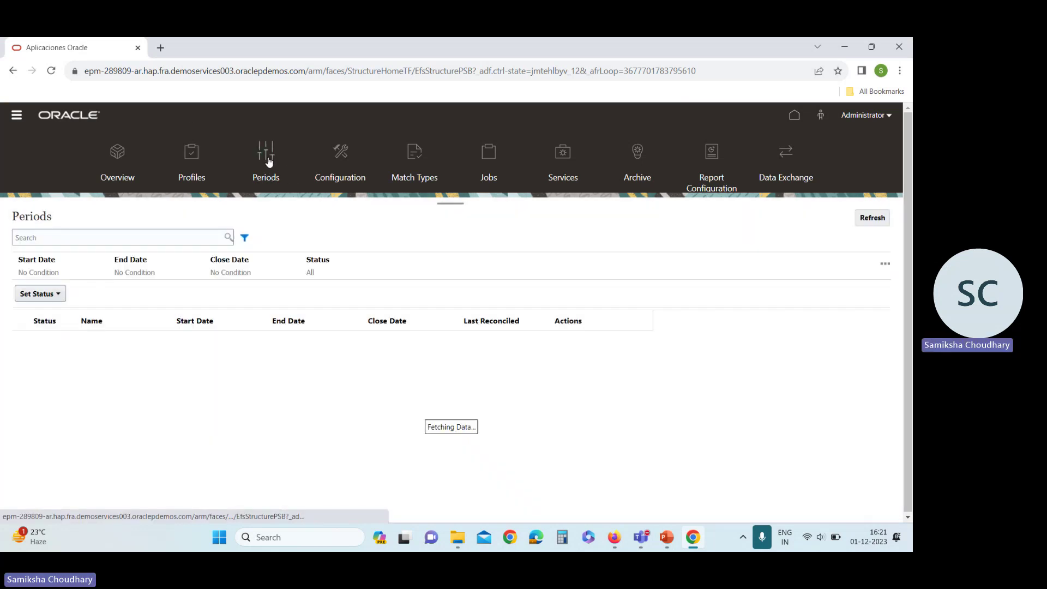
scroll(137, 431, "down", 3)
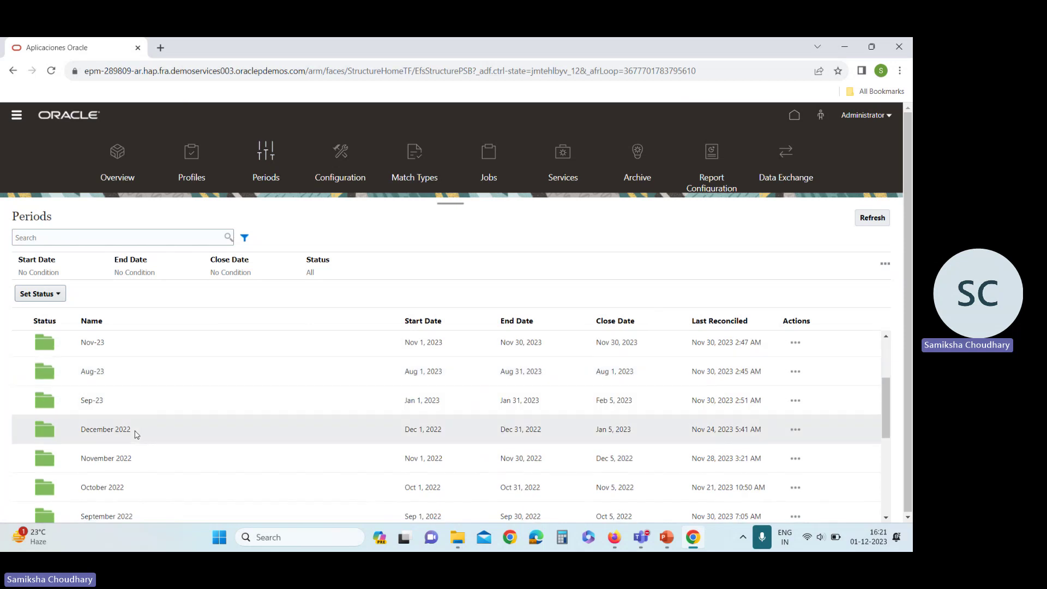
scroll(137, 435, "down", 1)
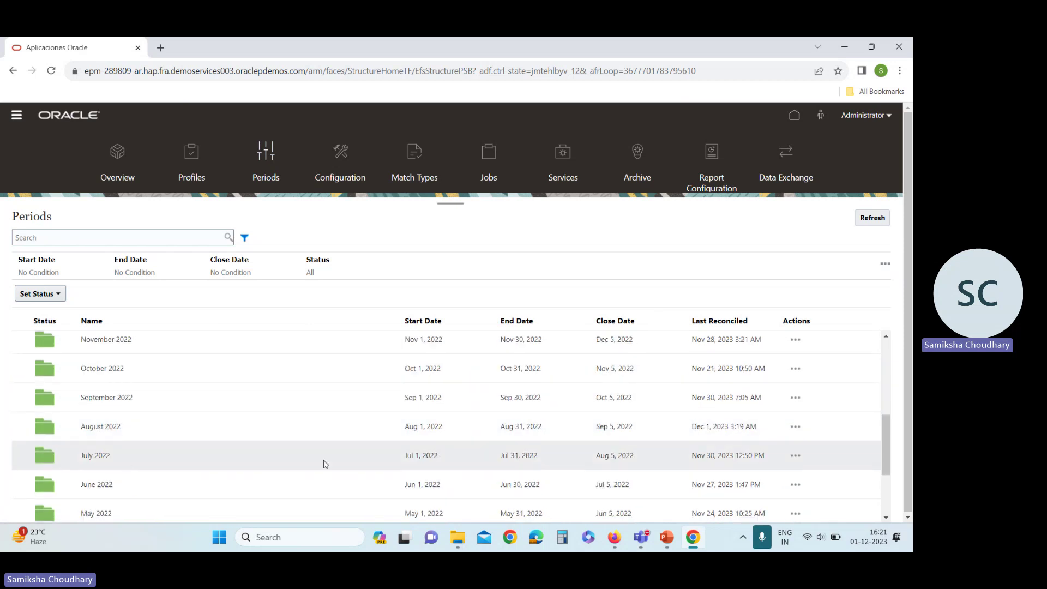
left_click(795, 456)
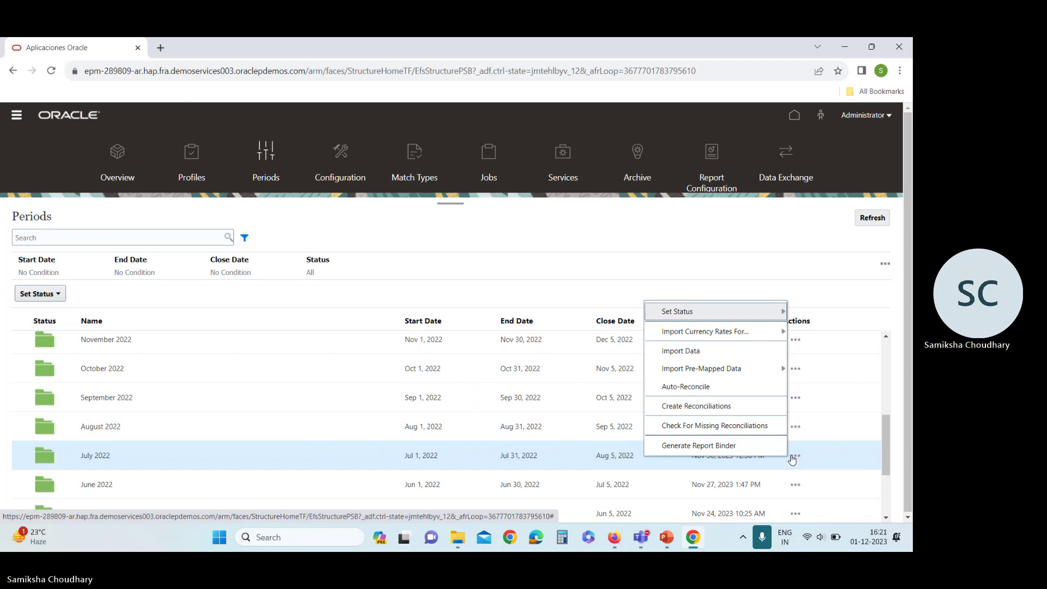
Switch to File Explorer and go back to the ARCS TICKETS folder.
mouse_move(456, 540)
left_click(464, 458)
left_click(14, 81)
Browse D: > ARCs > MISC FILES and open the currency rates workbook in Excel.
left_click(245, 76)
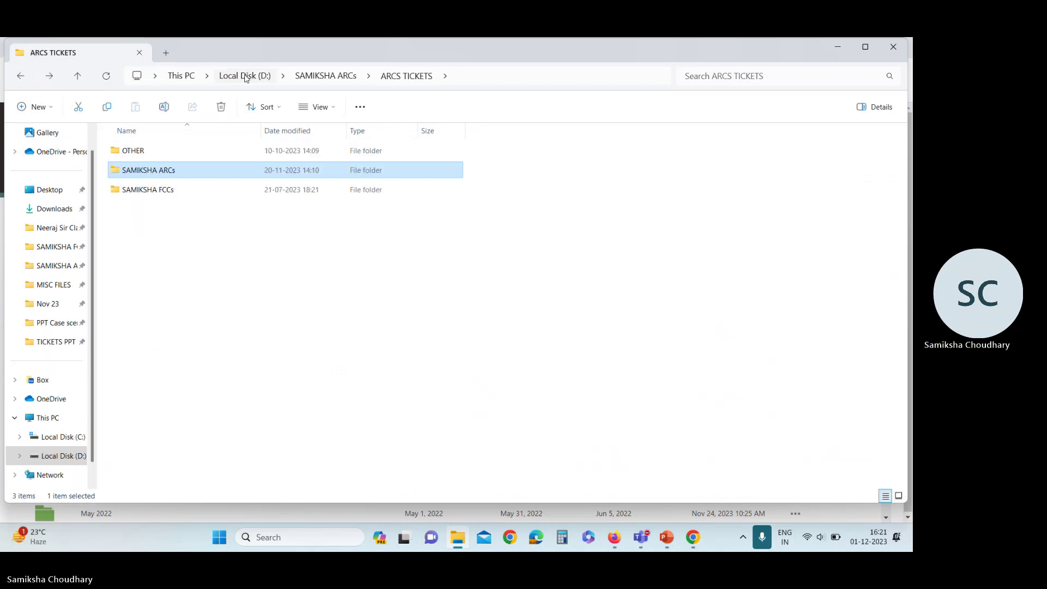
double_click(164, 169)
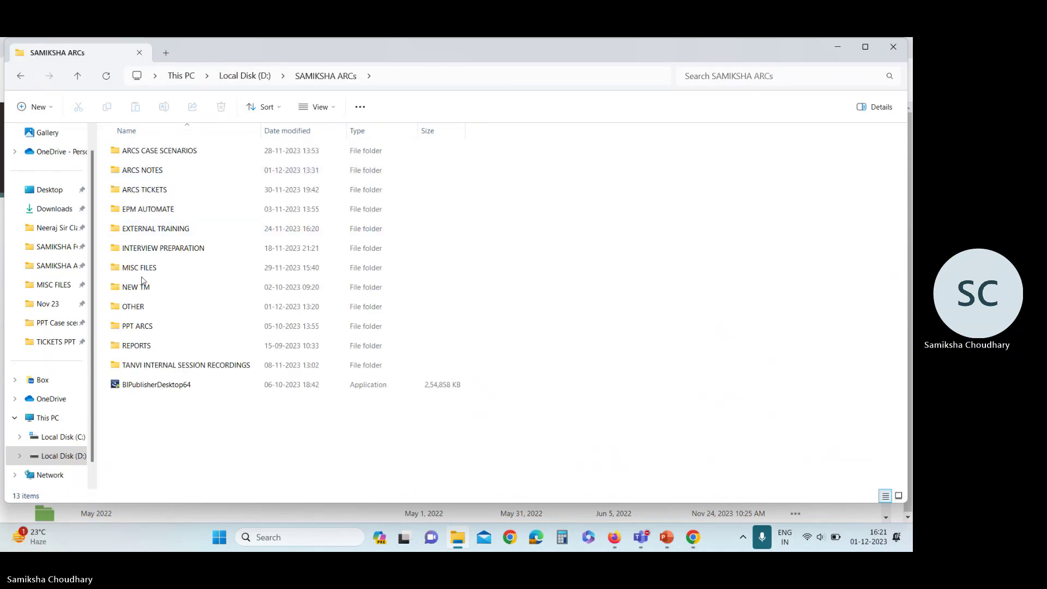
double_click(140, 271)
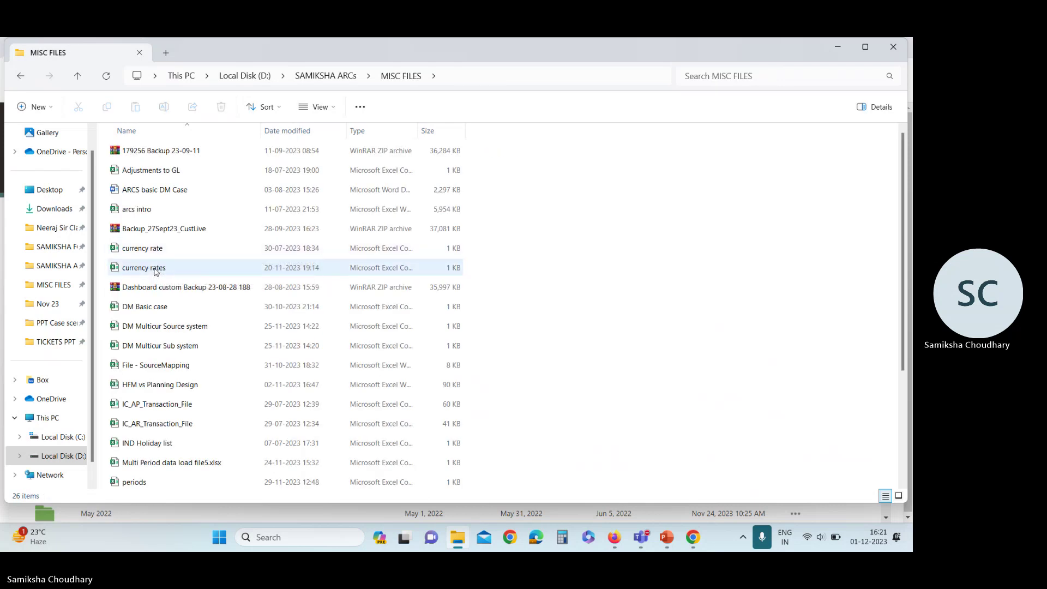
left_click(157, 272)
double_click(156, 271)
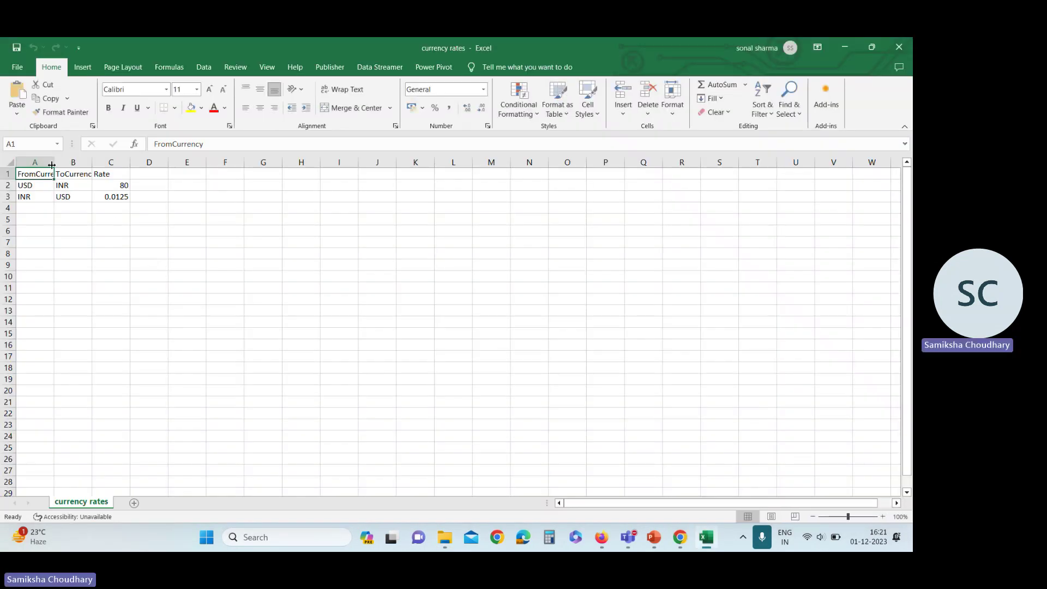
Widen column A to show FromCurrency fully, then check the ToCurrency and Rate headers.
left_click_drag(48, 163, 133, 163)
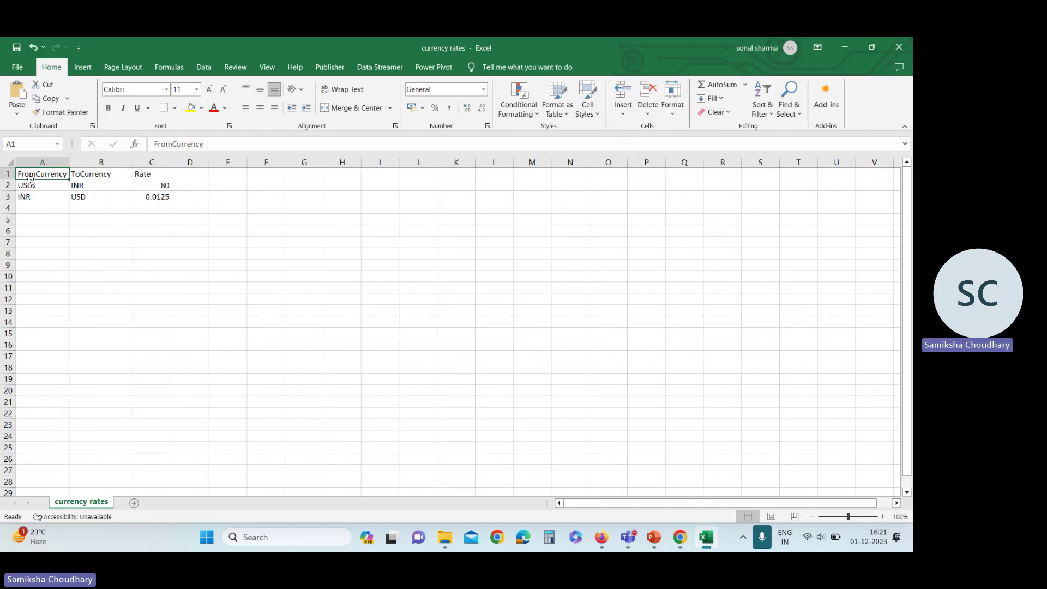
left_click(96, 173)
left_click(145, 176)
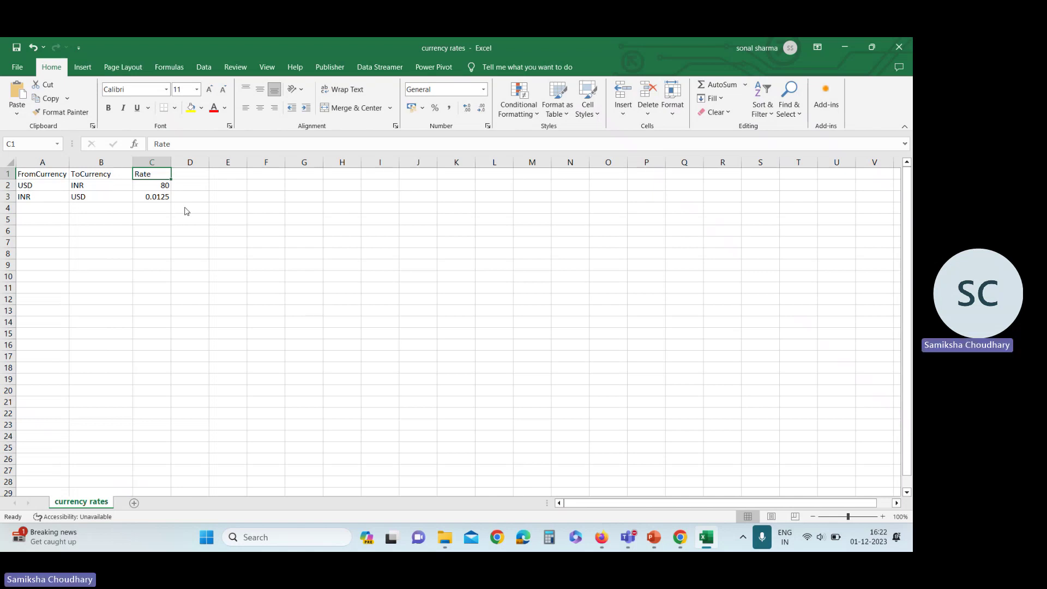
key("alt+Tab")
key("alt+Tab")
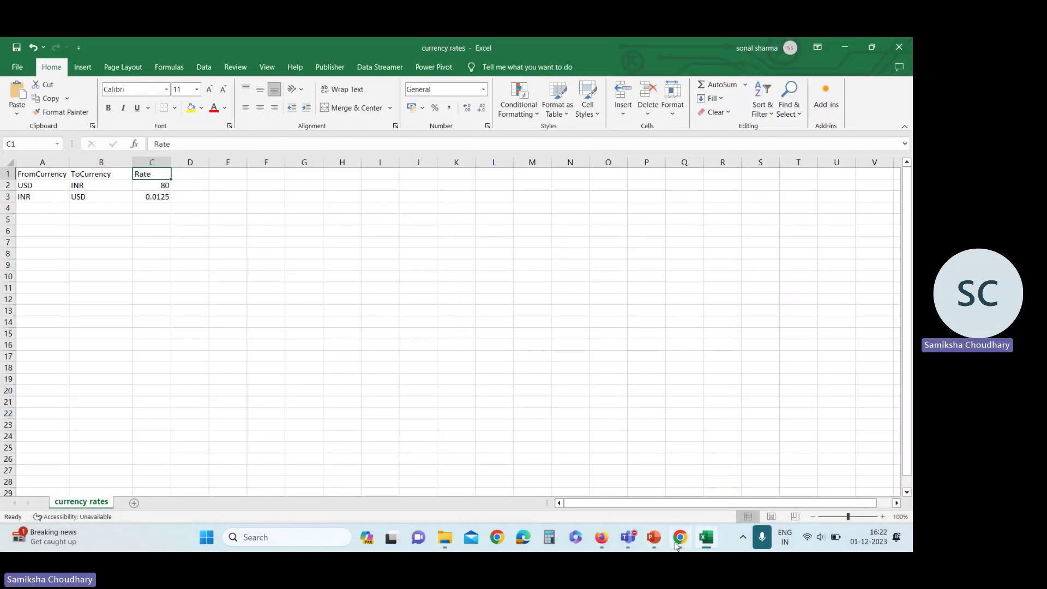
Return to the Periods page and start an Accounting currency rates import for July 2022.
left_click(679, 539)
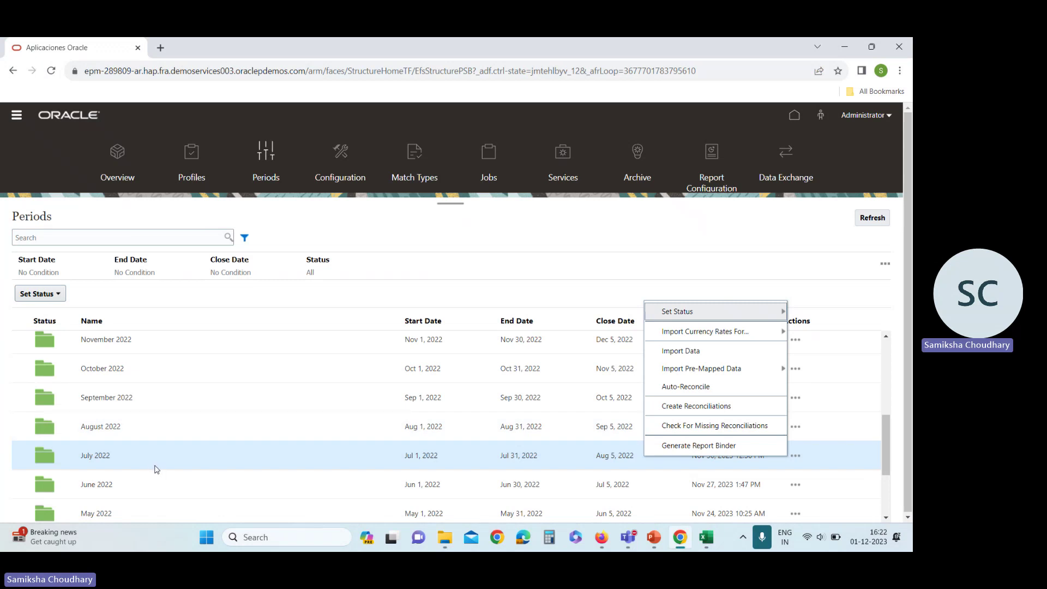
left_click(841, 452)
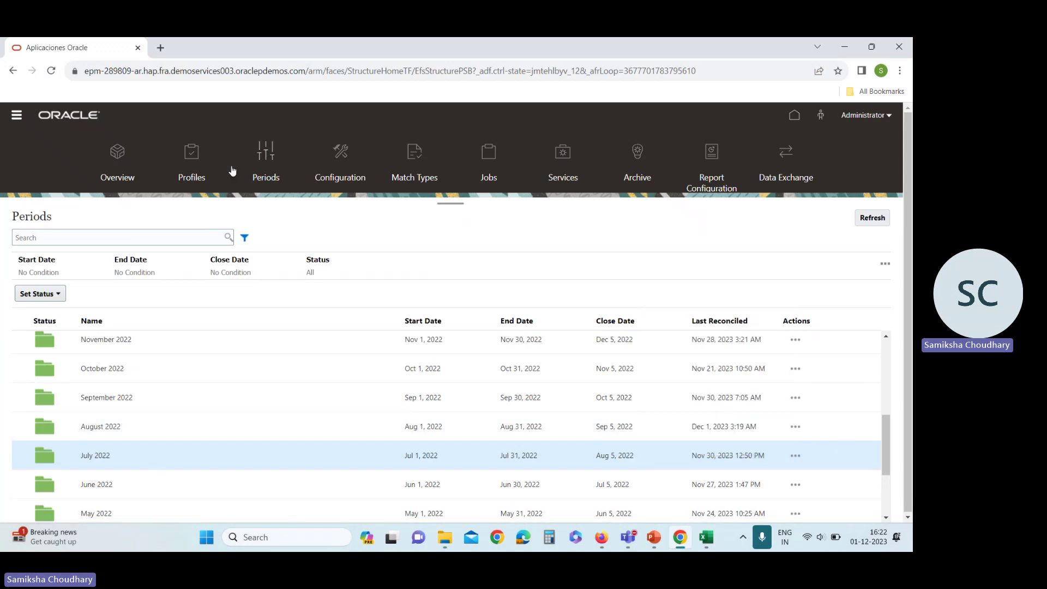
left_click(795, 456)
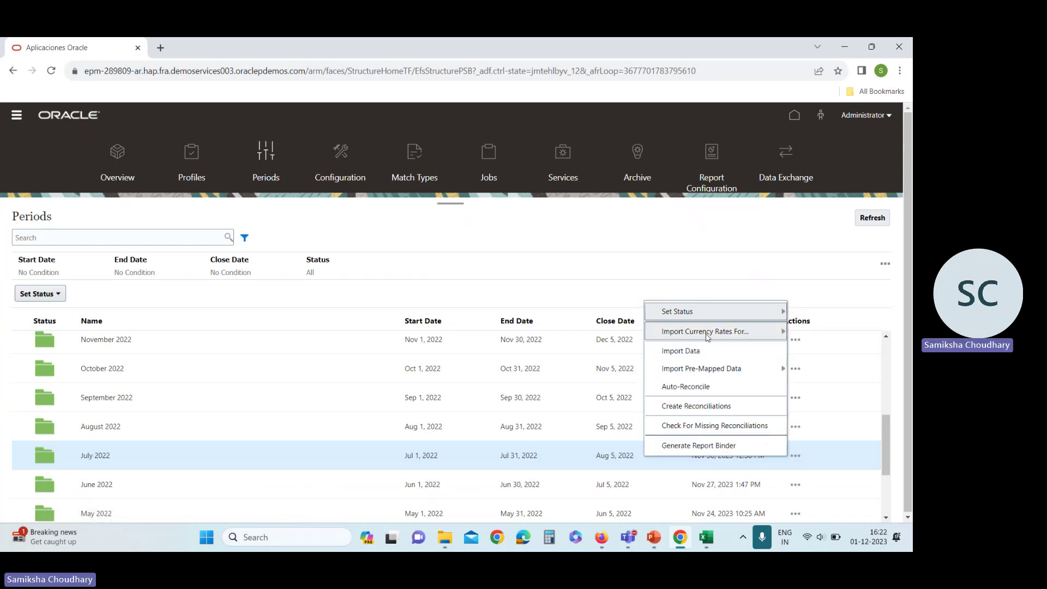
mouse_move(707, 336)
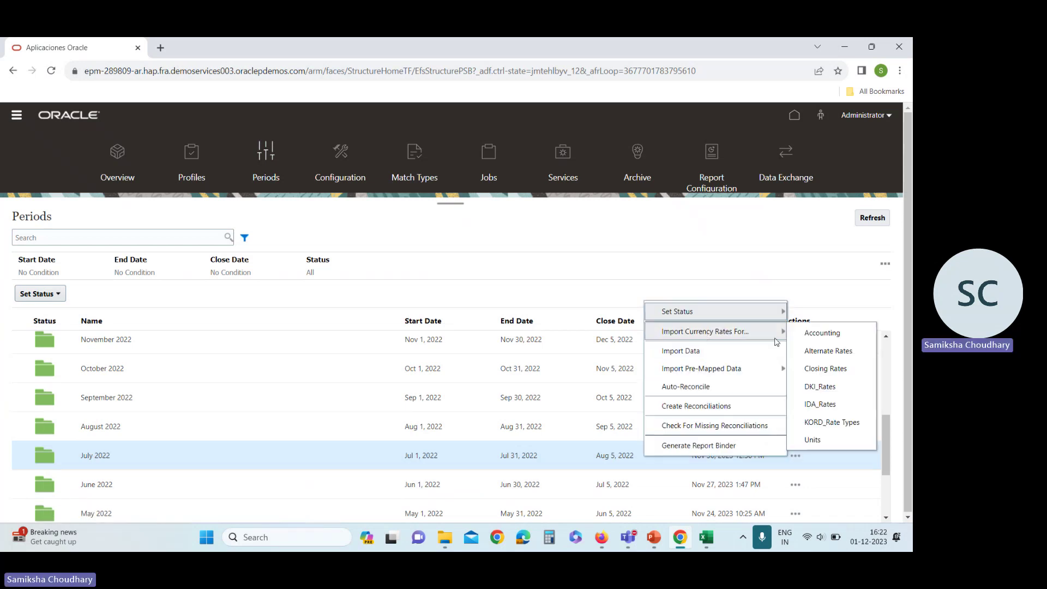
left_click(814, 333)
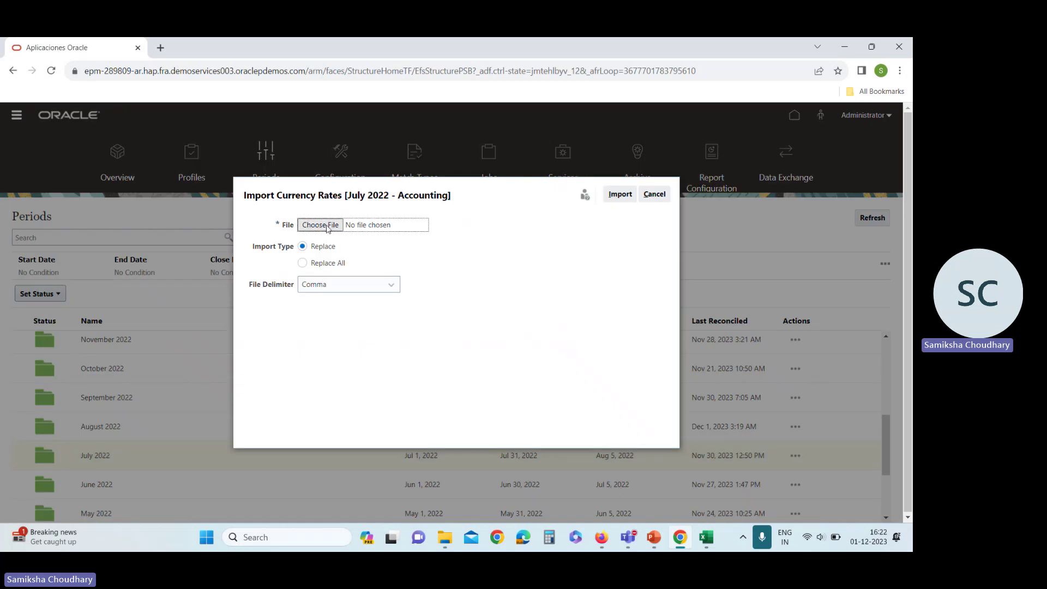
Choose the currency rates file from the ARCs MISC FILES folder for upload.
left_click(328, 226)
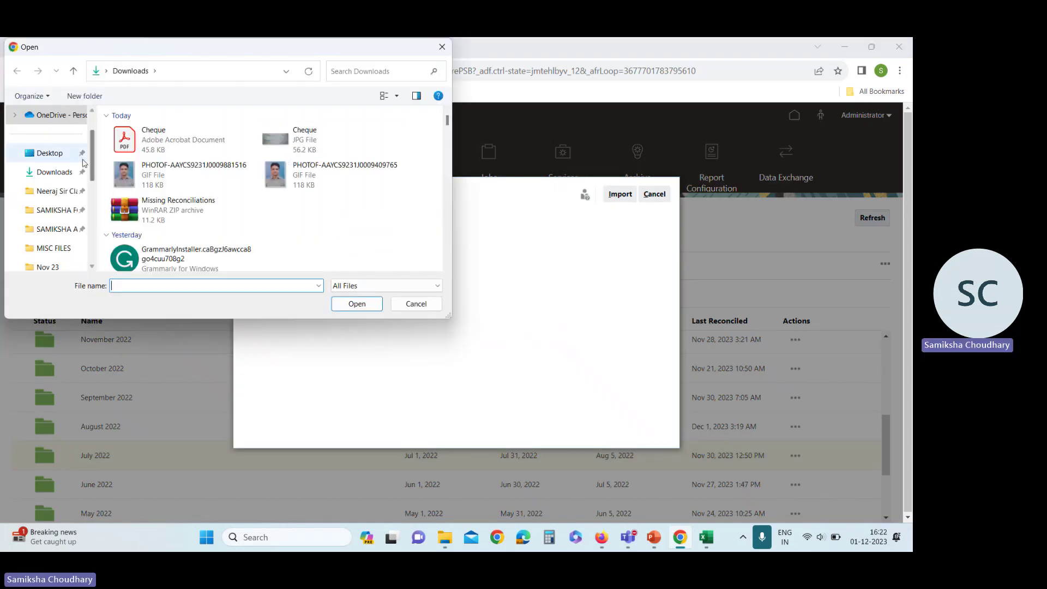
left_click(69, 217)
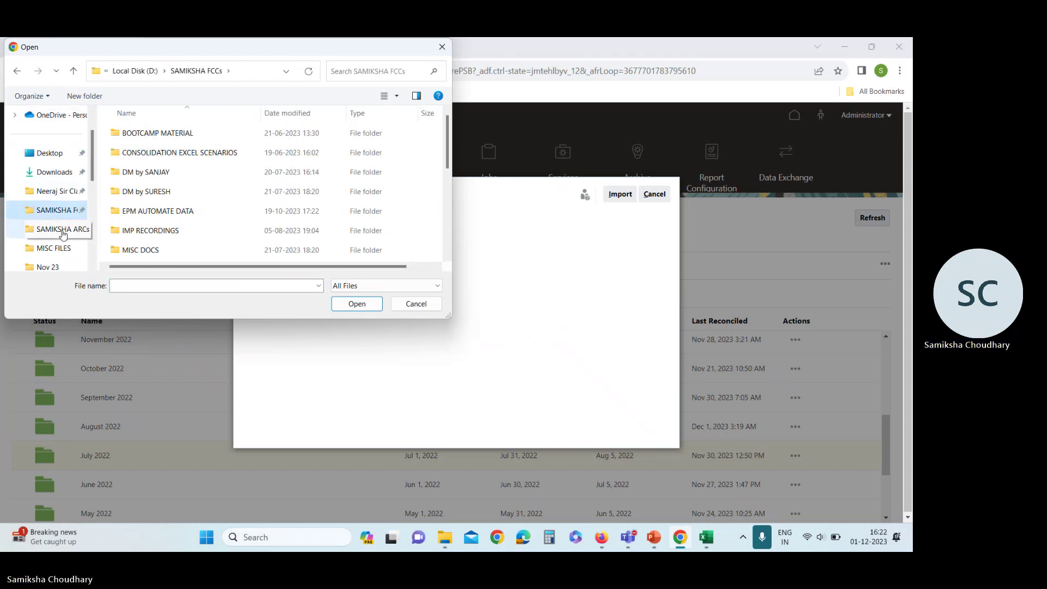
left_click(57, 229)
double_click(143, 250)
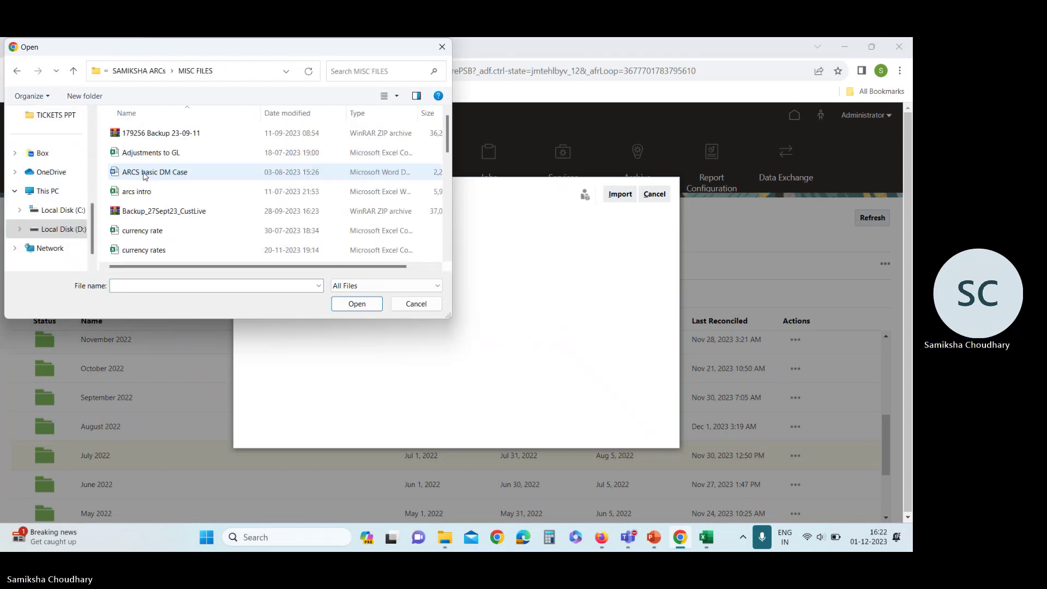
left_click(152, 251)
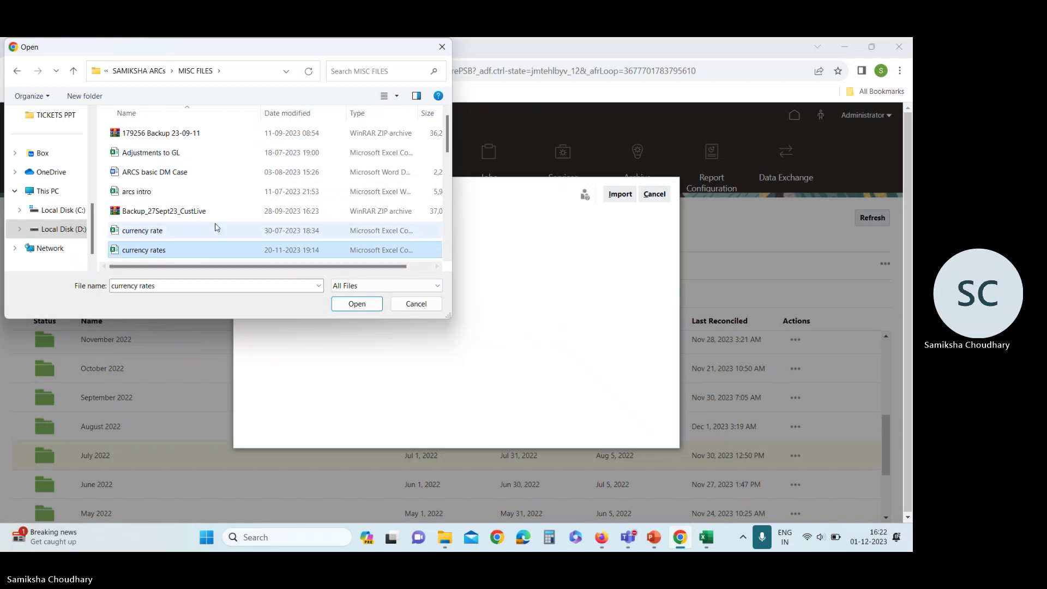
left_click(357, 307)
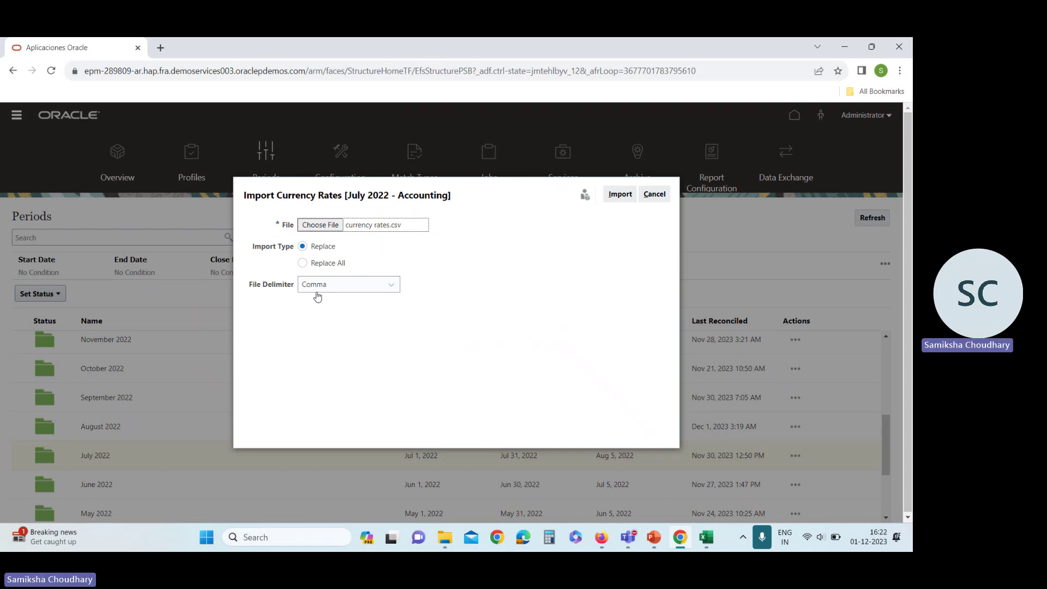
Import the file, confirm it completed successfully with 2 rates created, and close the results.
left_click(620, 195)
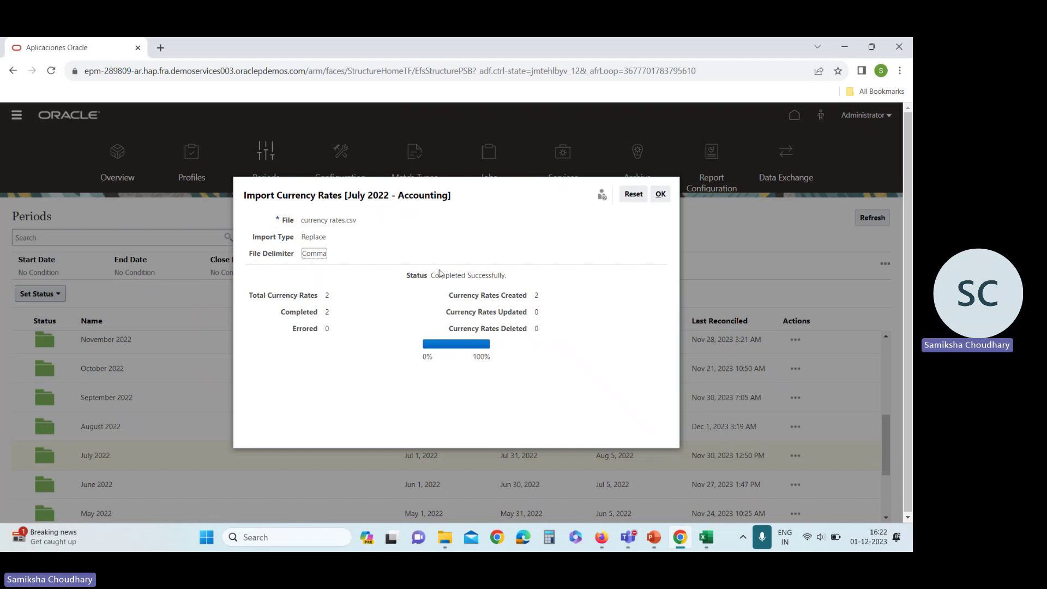
left_click_drag(431, 275, 527, 281)
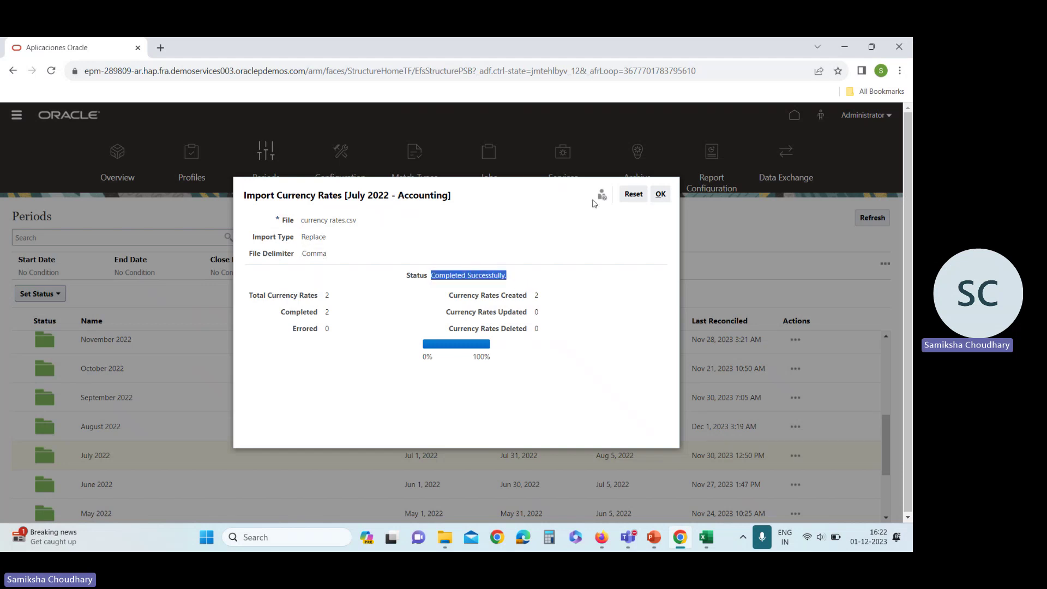
left_click(660, 195)
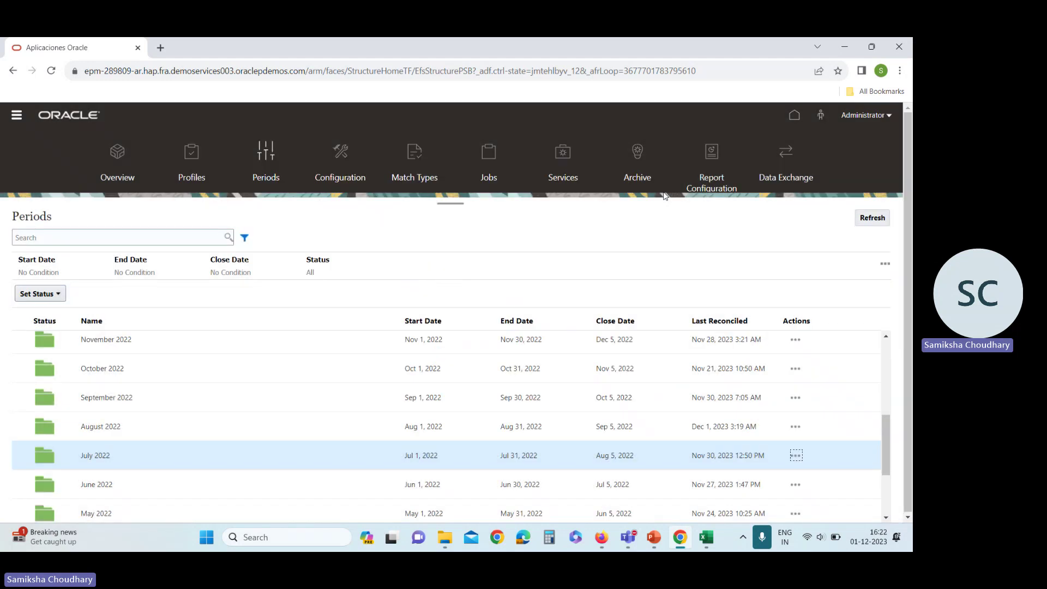
Review the ticket slide, then return to the ARCS Periods page and open the Navigator.
mouse_move(706, 537)
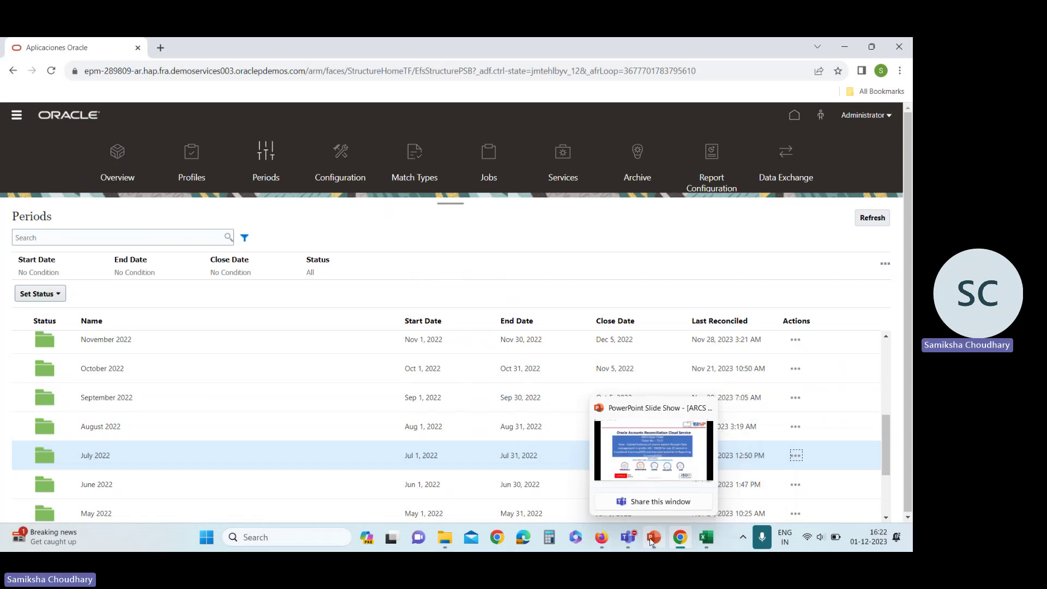
left_click(661, 472)
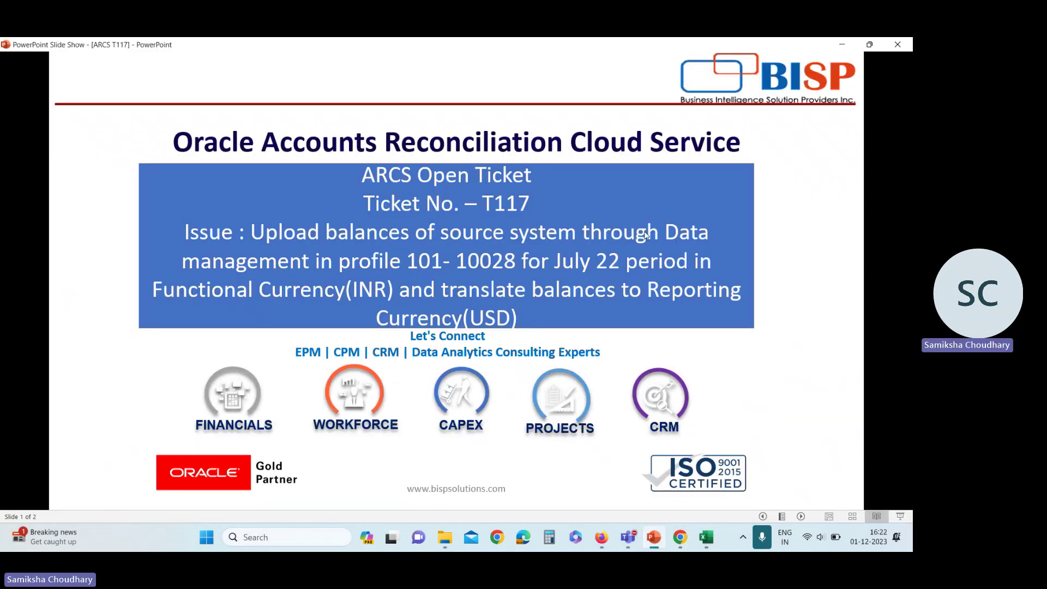
left_click(672, 539)
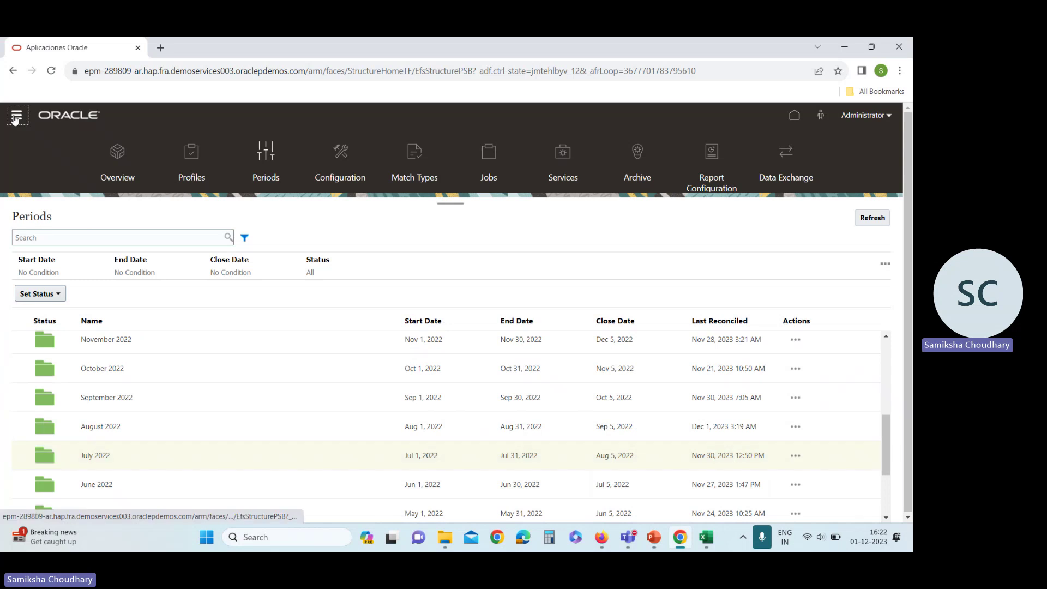
left_click(15, 119)
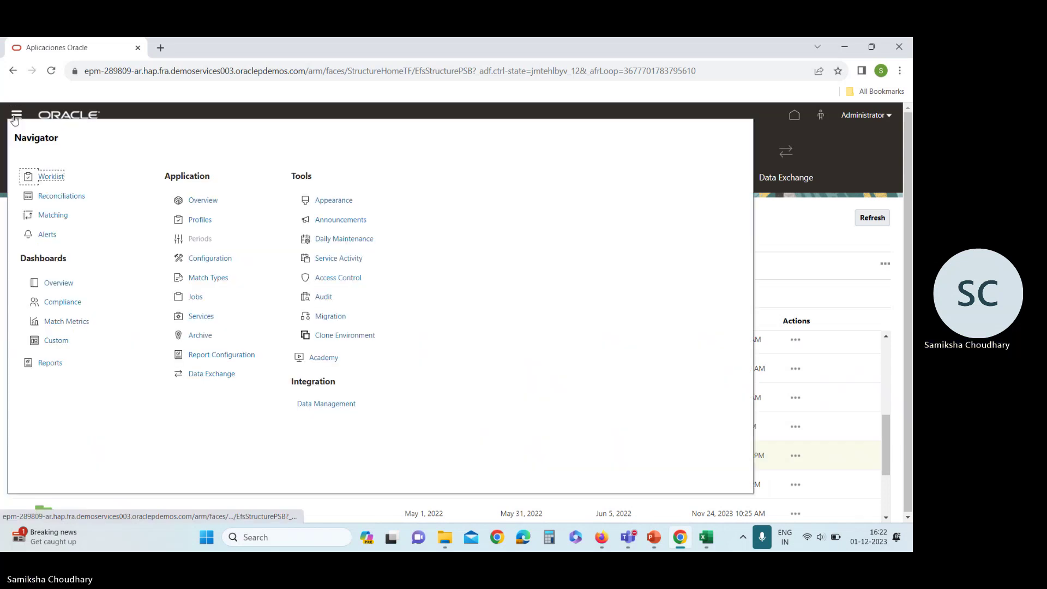
Open Data Management from the Navigator, go to Setup, and open the Import Format page.
left_click(307, 408)
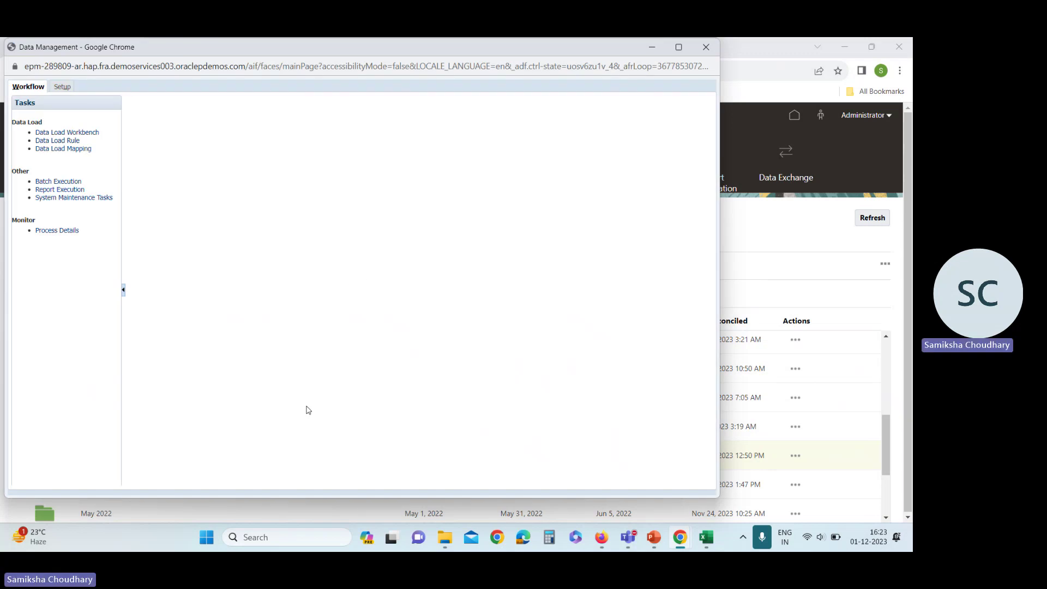
left_click(65, 86)
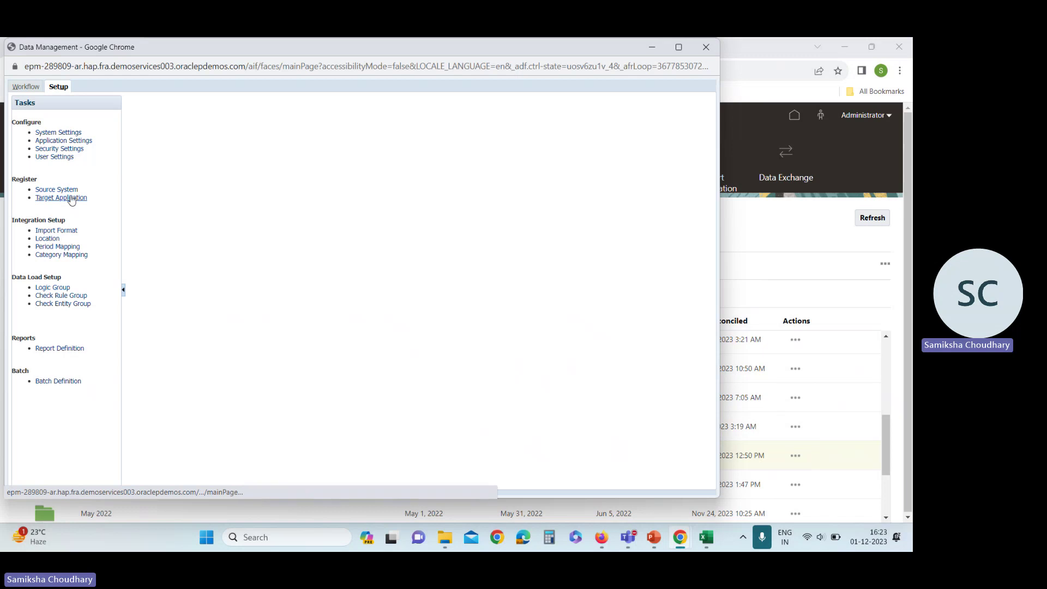
left_click(73, 230)
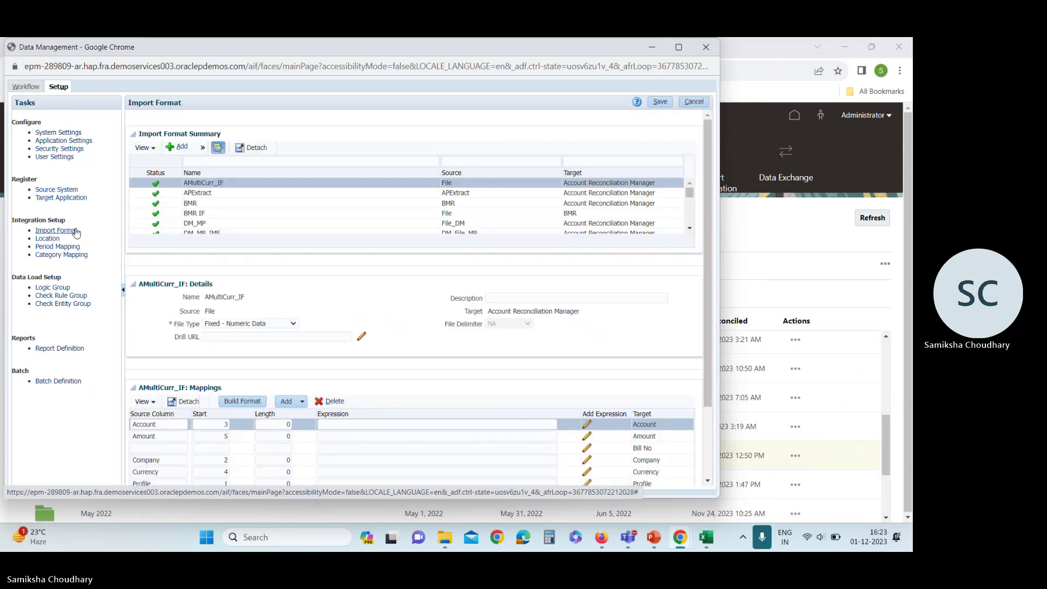
Add a new import format with source File_Mulcur and enter the name MultiCR_IMF.
left_click(172, 147)
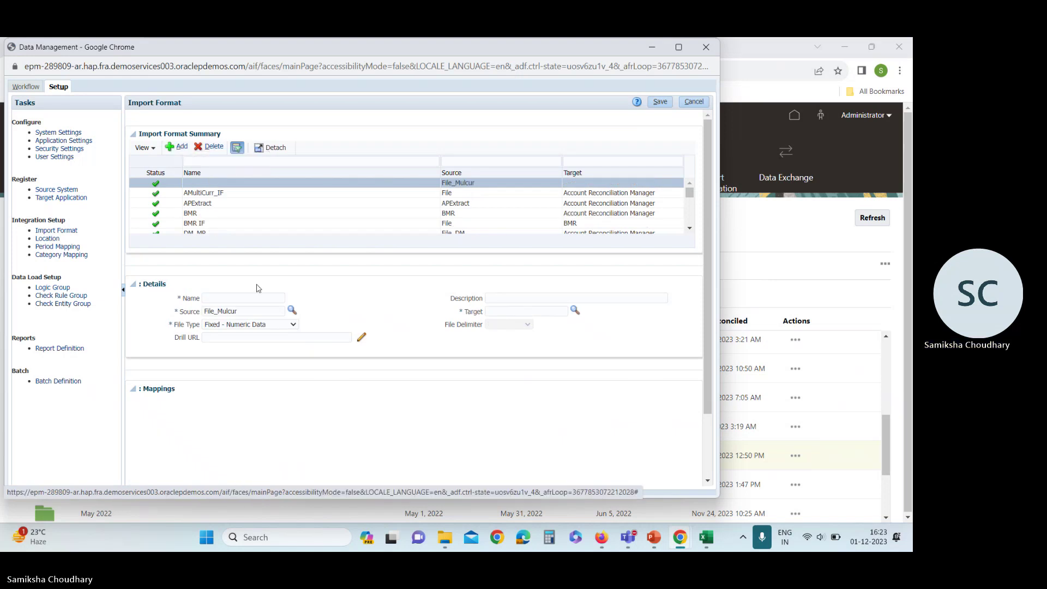
left_click(236, 299)
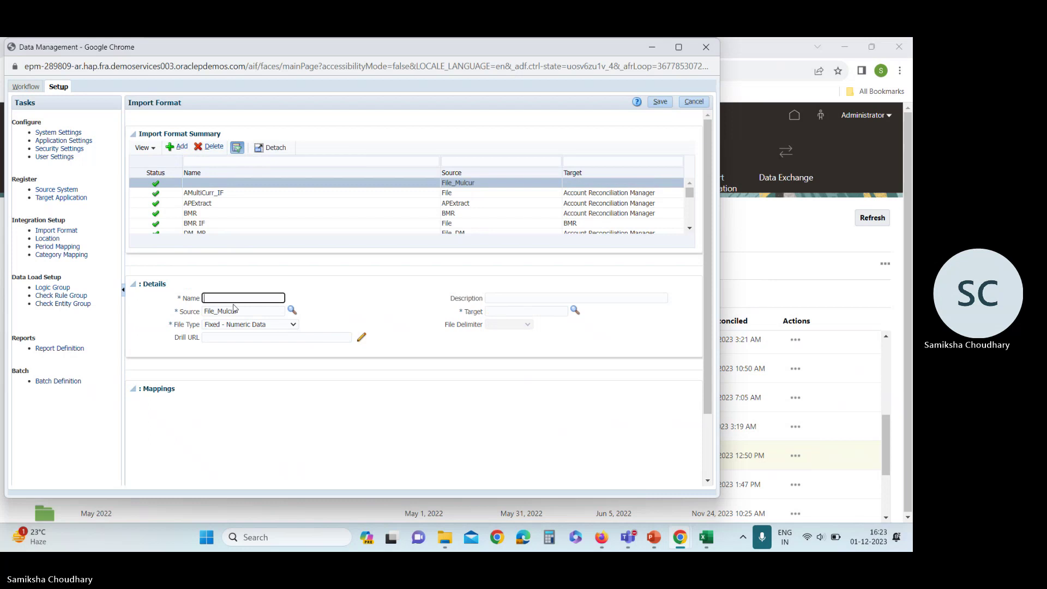
type("MULTI")
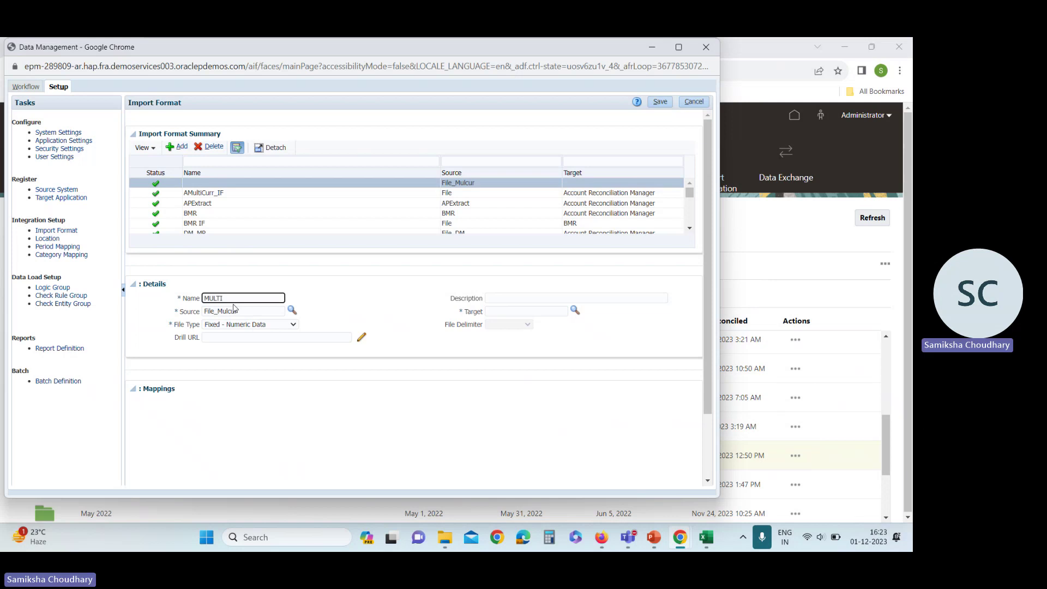
type("L")
key("BackSpace")
key("BackSpace")
type("ultic")
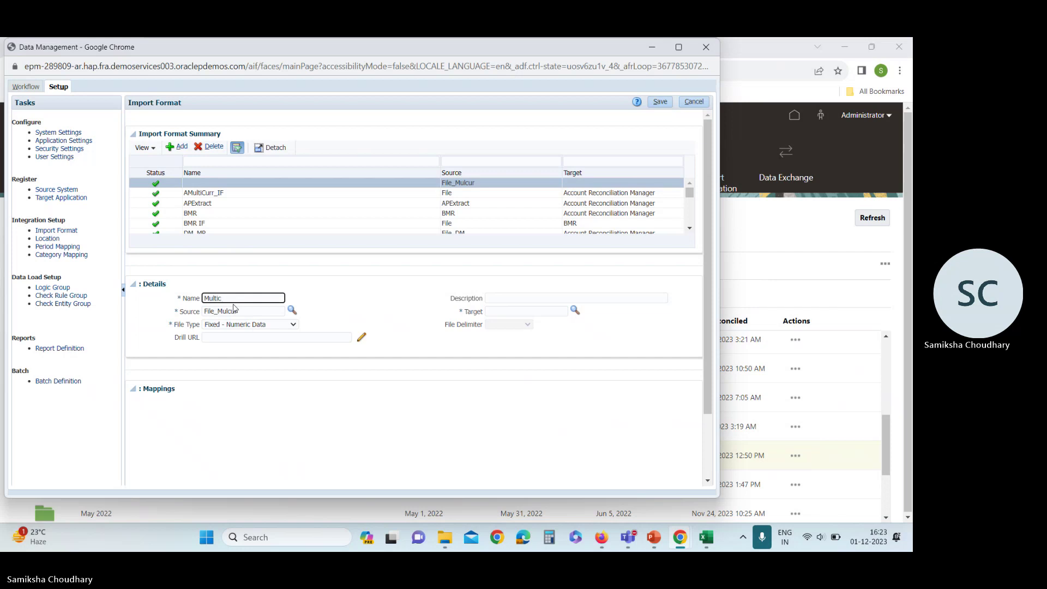
key("BackSpace")
type("CR")
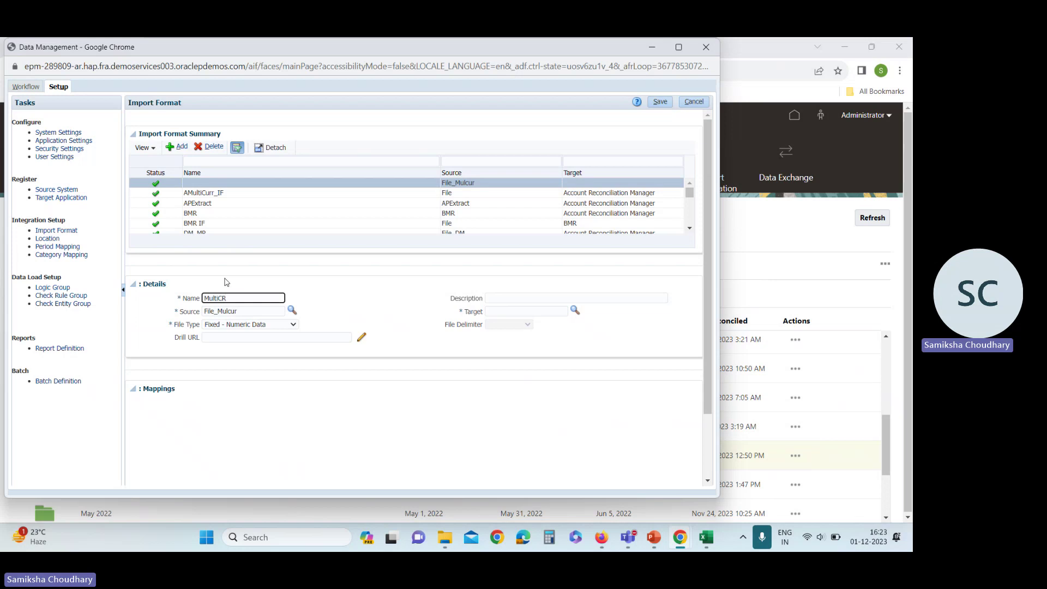
type("_")
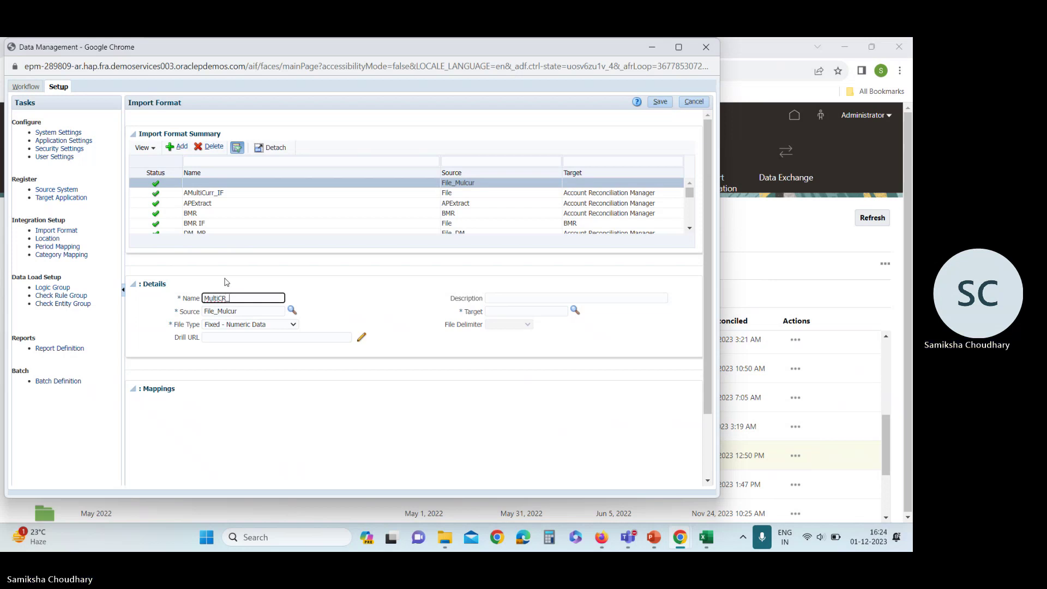
type("IMF")
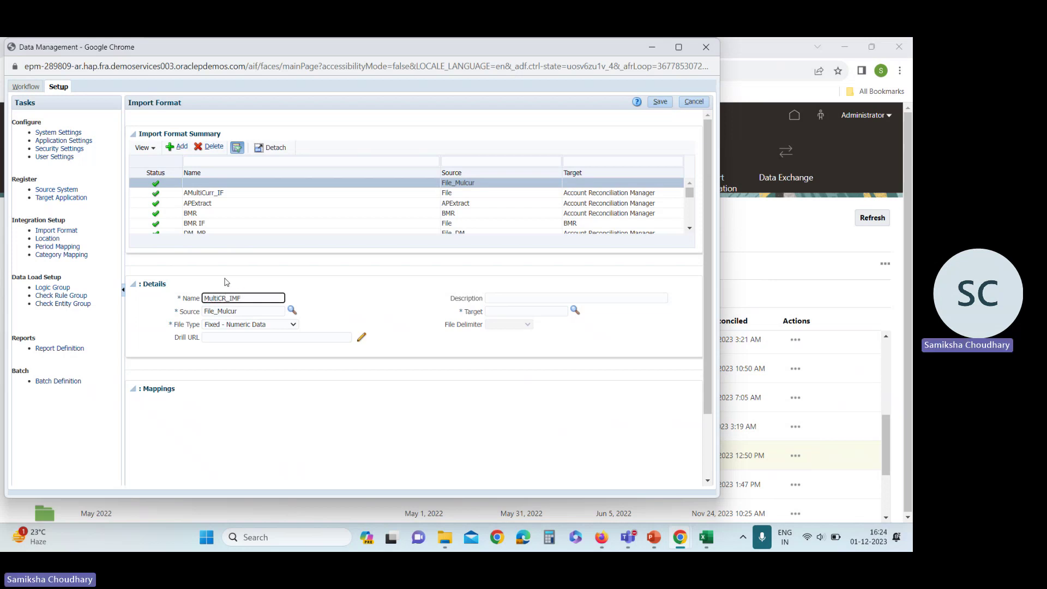
Set source File_Mulcur, target Account Reconciliation Manager, file type Delimited - Numeric Data, and save.
left_click(292, 311)
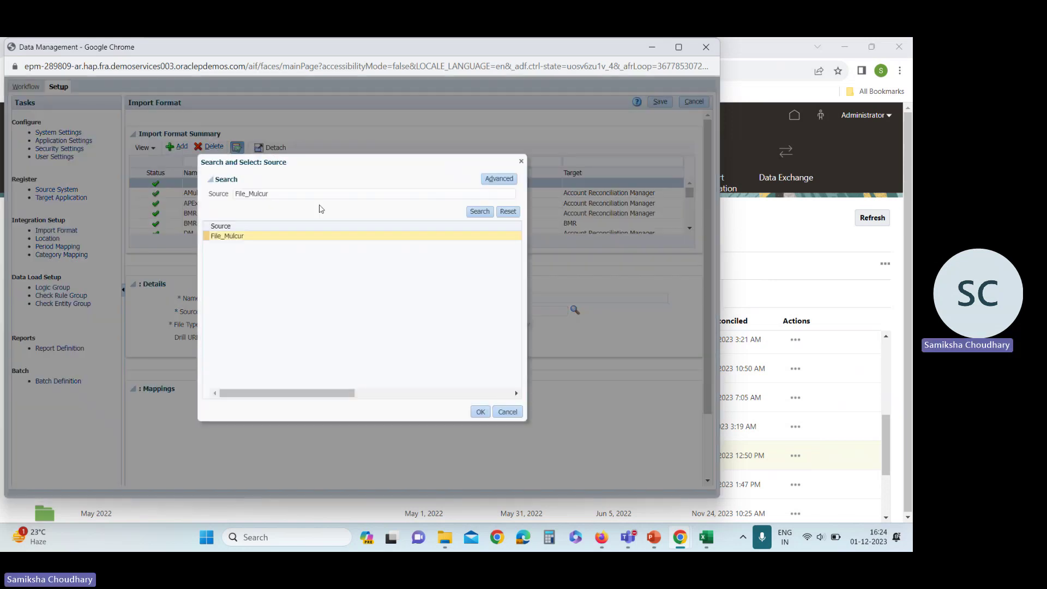
left_click(480, 412)
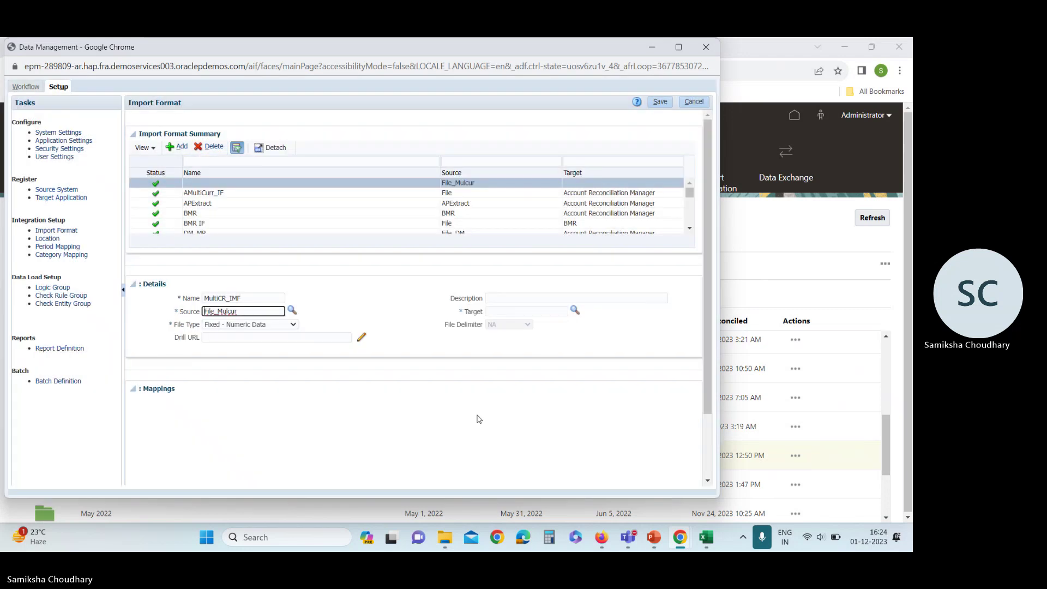
left_click(575, 310)
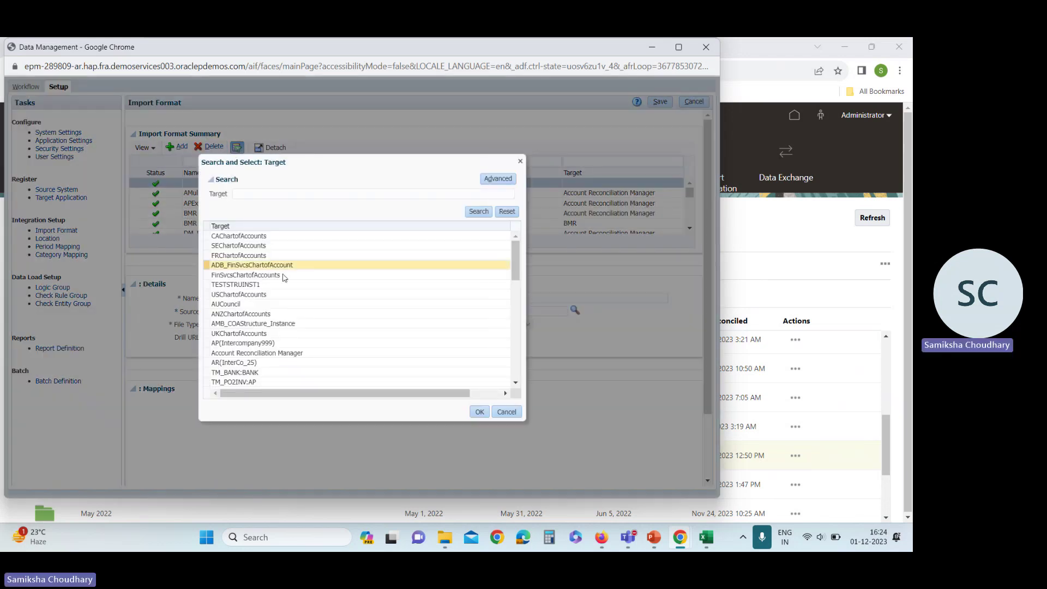
left_click(284, 353)
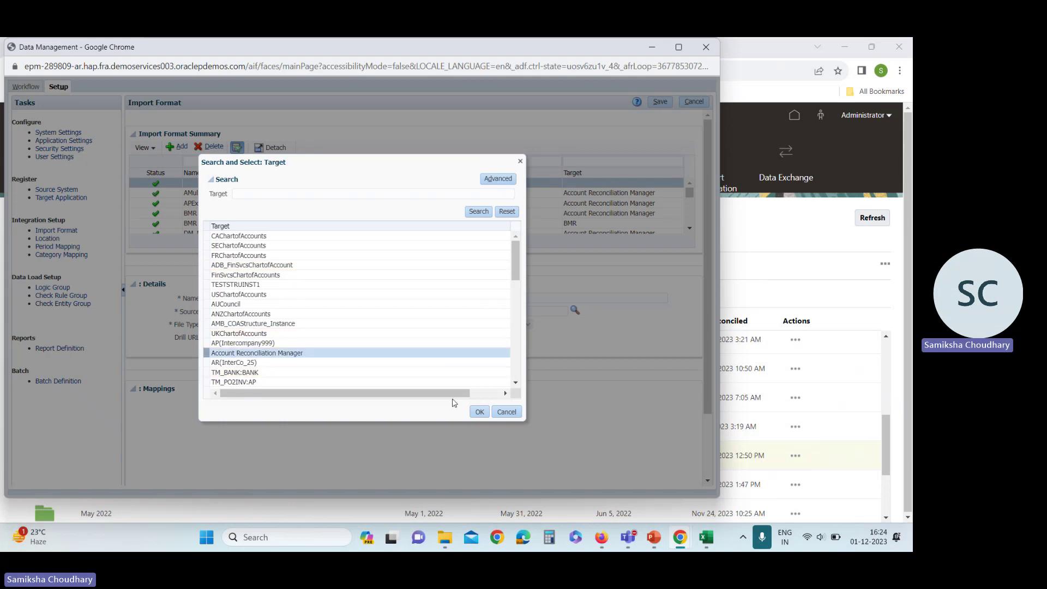
left_click(479, 412)
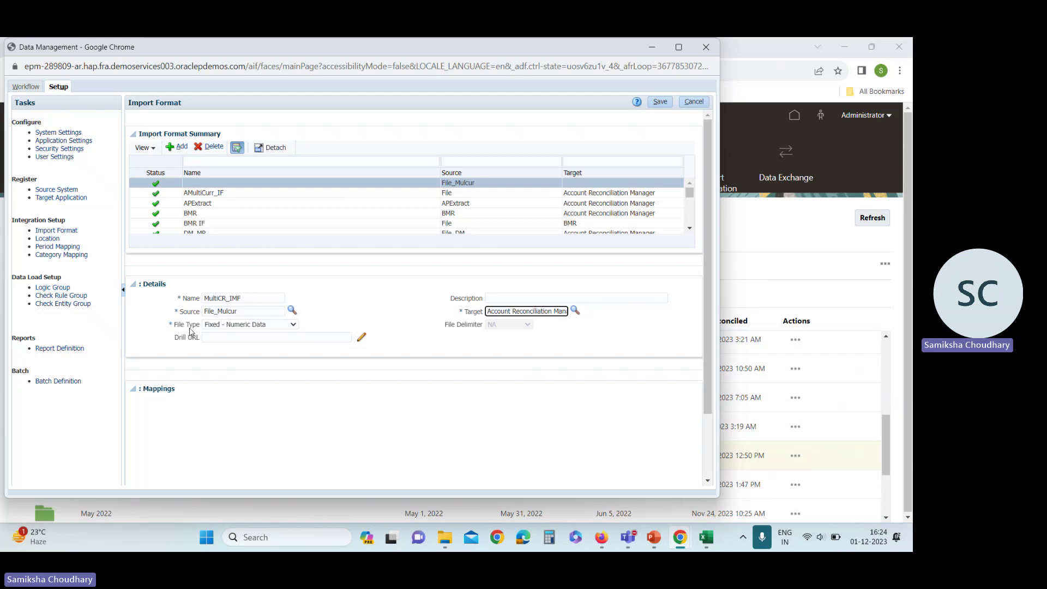
left_click(274, 326)
left_click(267, 343)
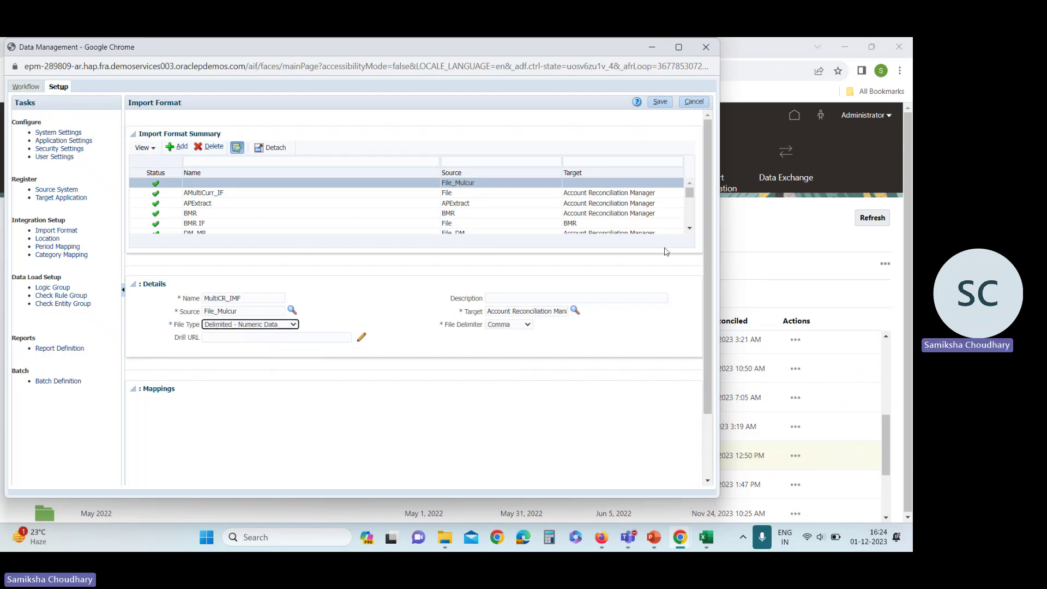
left_click(661, 103)
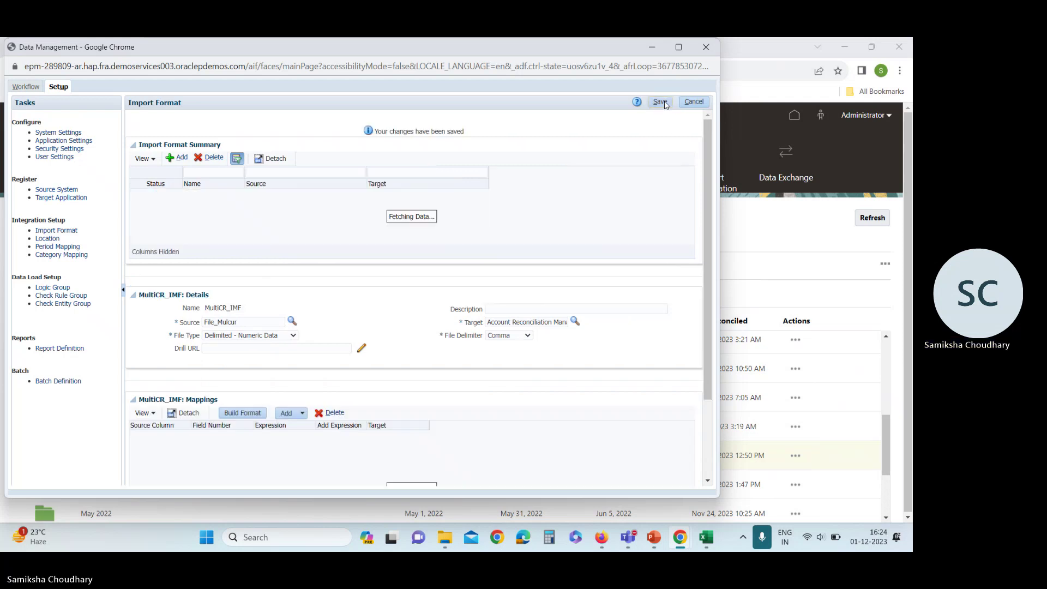
scroll(489, 255, "down", 2)
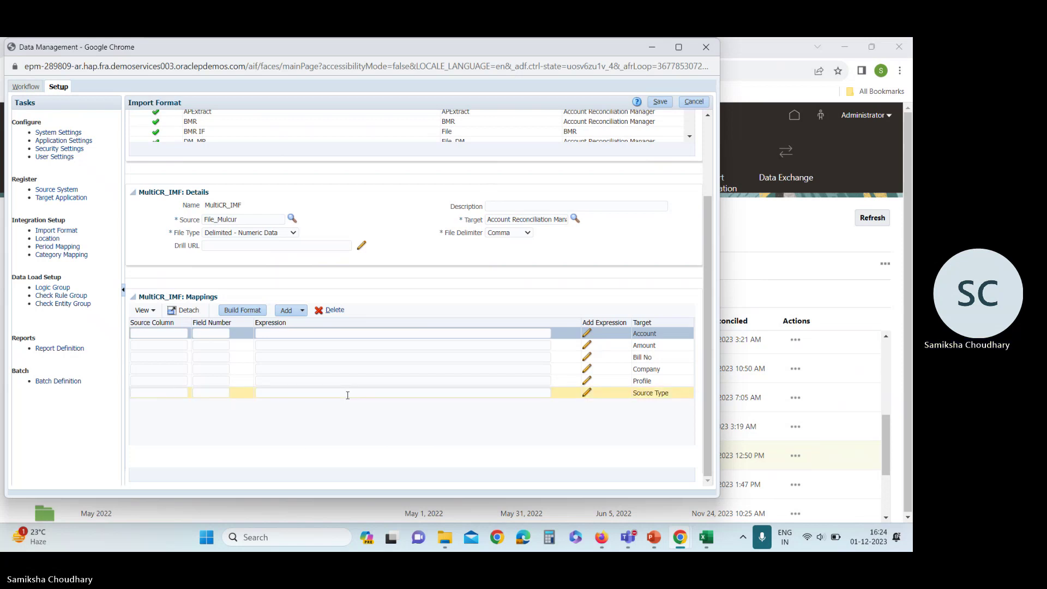
scroll(348, 395, "up", 2)
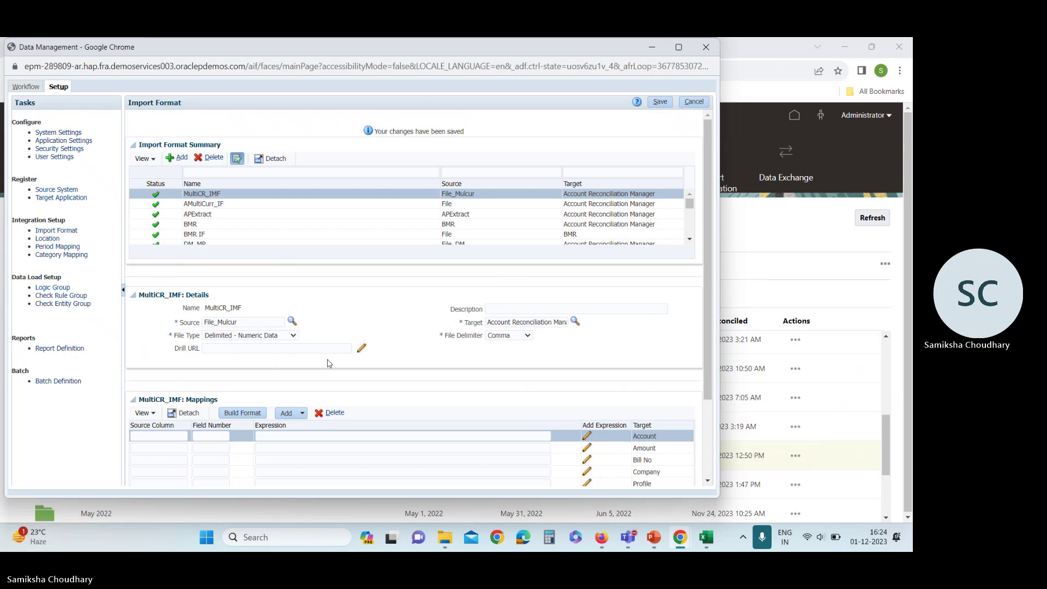
scroll(329, 364, "down", 1)
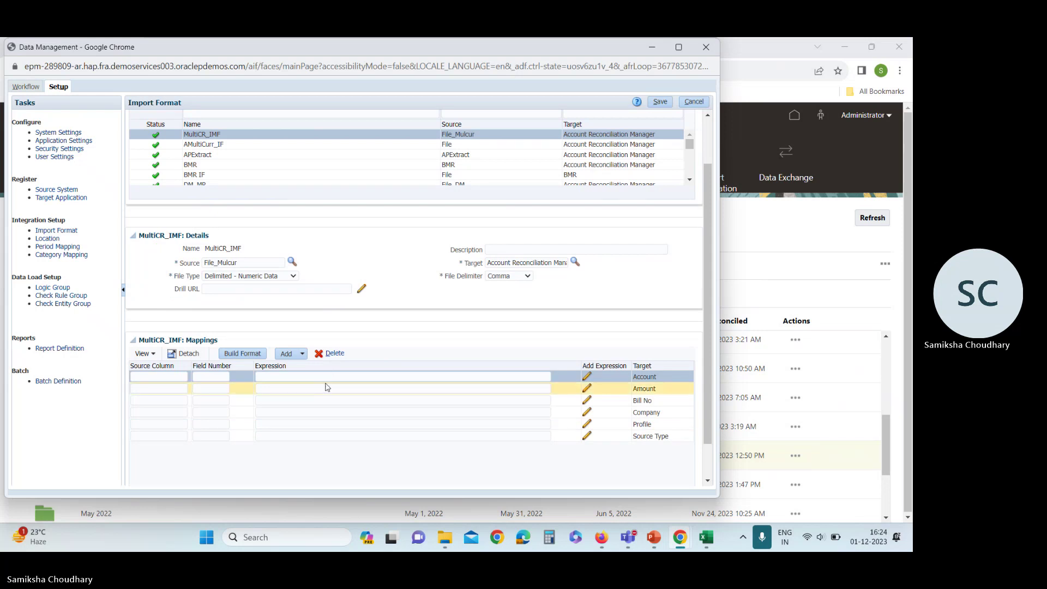
left_click(289, 399)
left_click(323, 354)
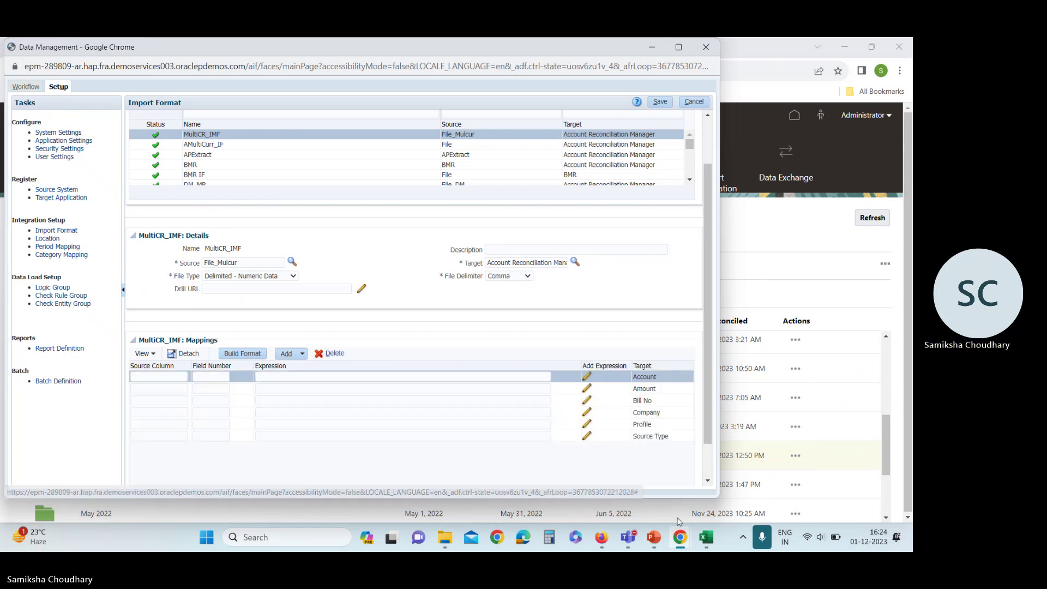
Open the DM Multicur Source system workbook from the MISC FILES folder.
mouse_move(446, 542)
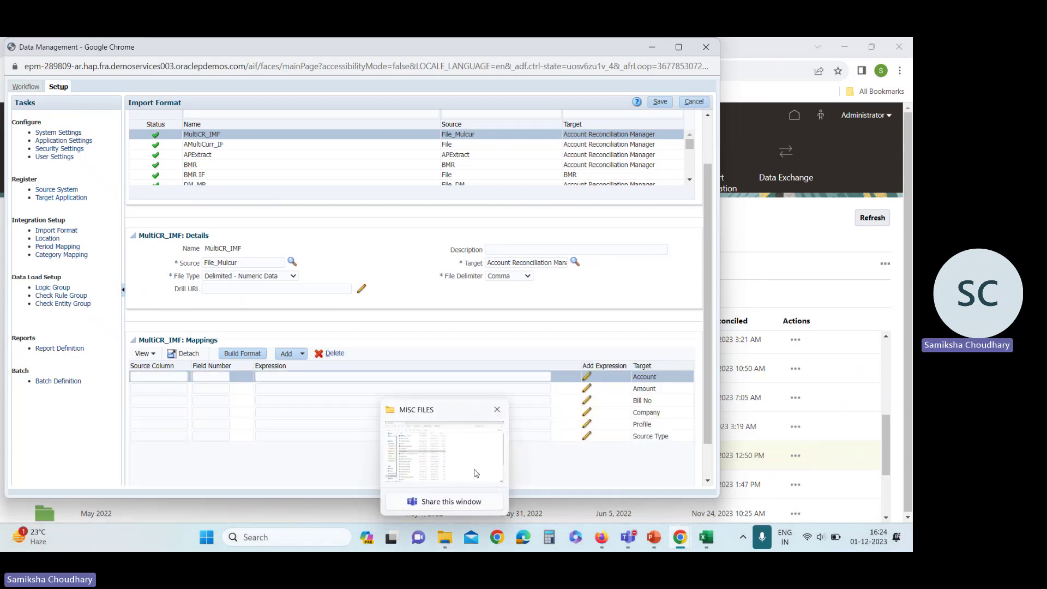
left_click(476, 474)
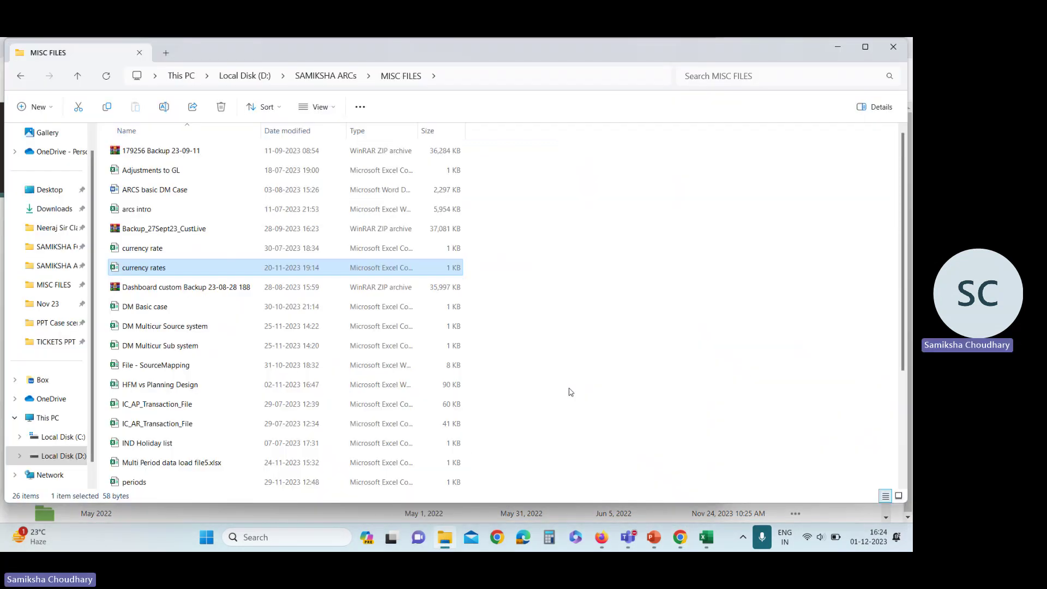
double_click(179, 327)
left_click(179, 310)
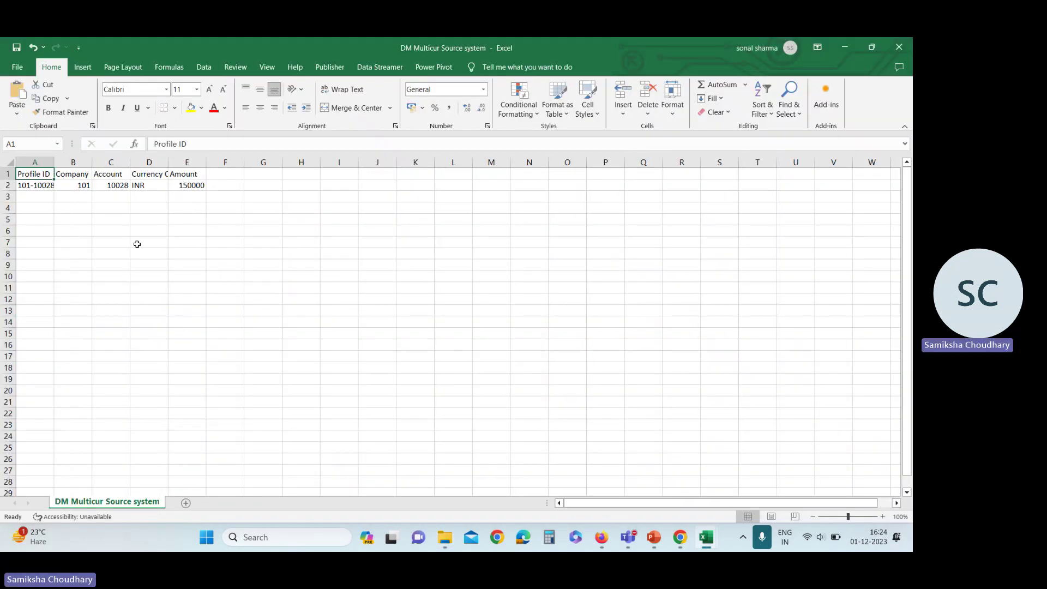
left_click(78, 211)
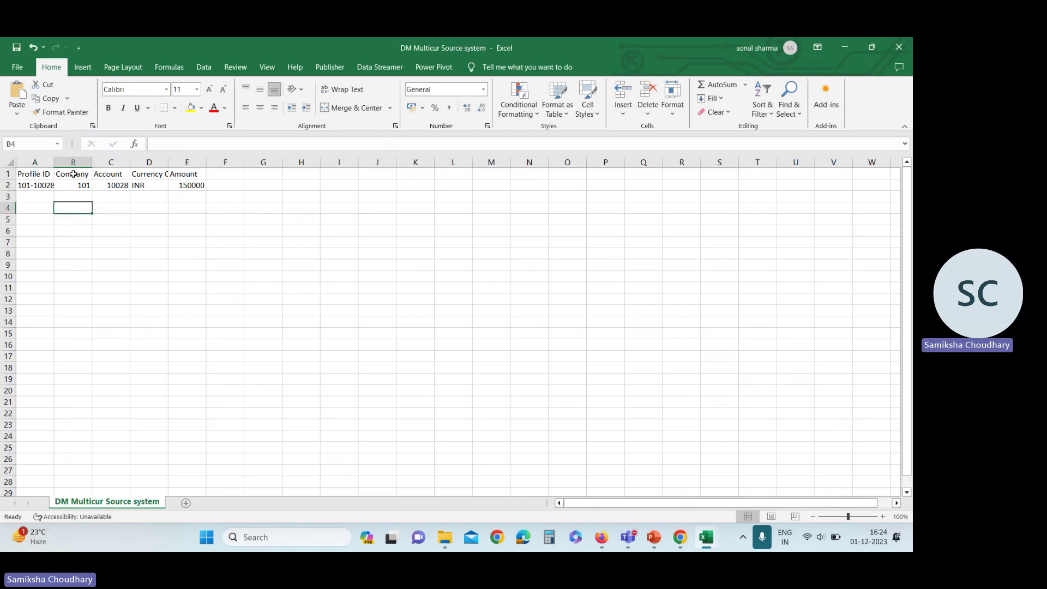
Review the Profile ID, Company and Account columns and autofit column D for Currency Code.
left_click(35, 162)
left_click(74, 162)
left_click(111, 162)
left_click(150, 160)
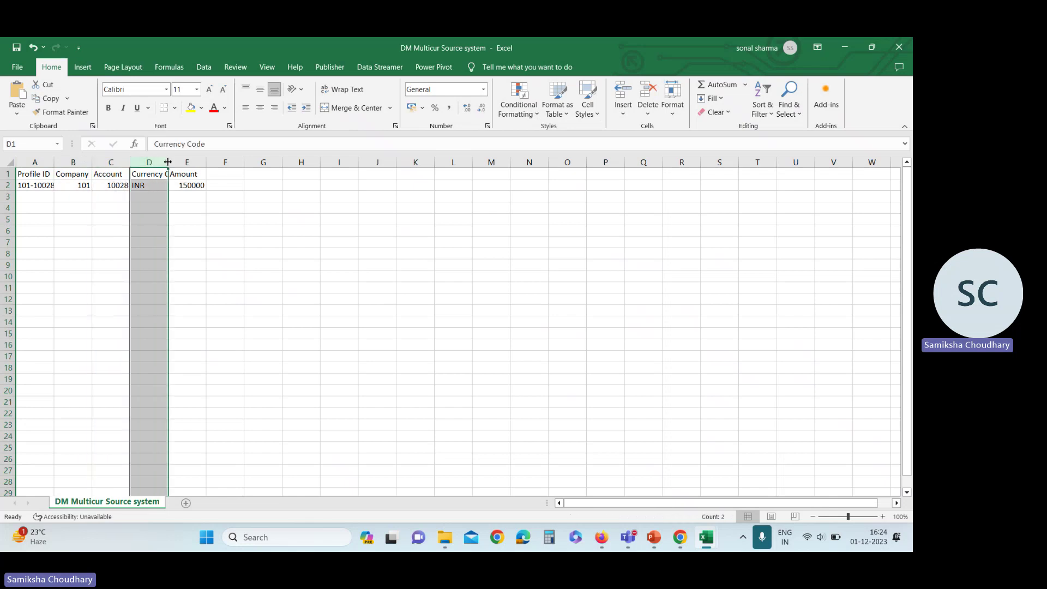
double_click(168, 162)
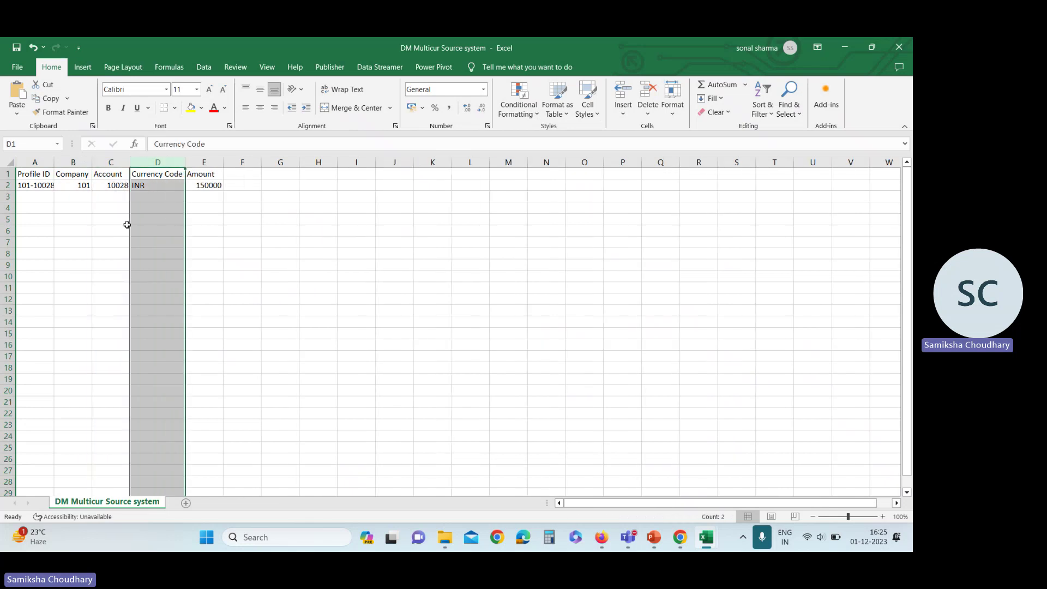
Bring the Data Management MultiCR_IMF mappings page back to the front.
key("alt+Tab")
key("alt+Tab")
mouse_move(622, 546)
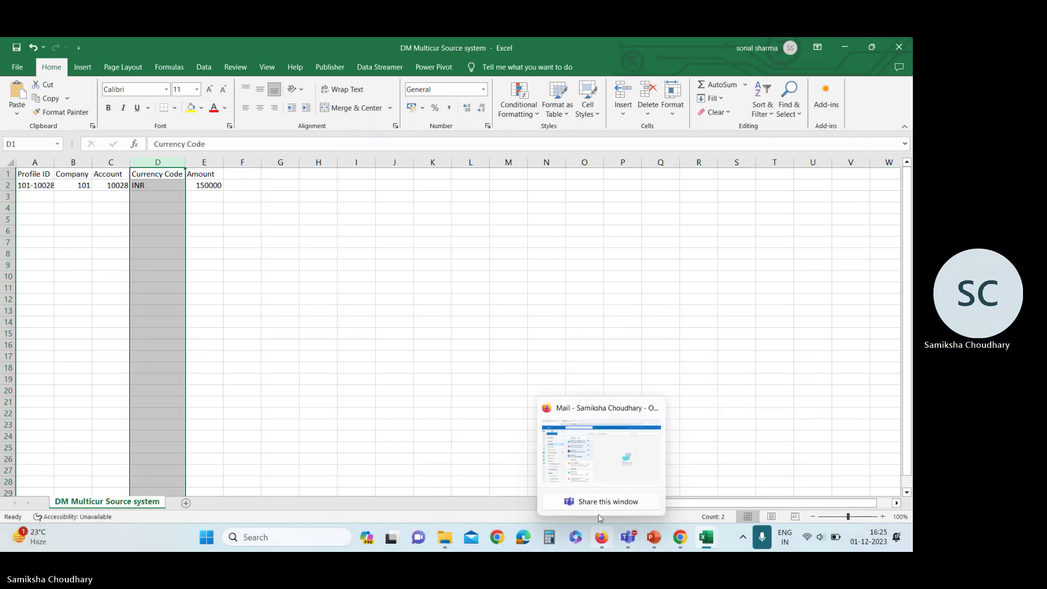
mouse_move(680, 542)
left_click(722, 477)
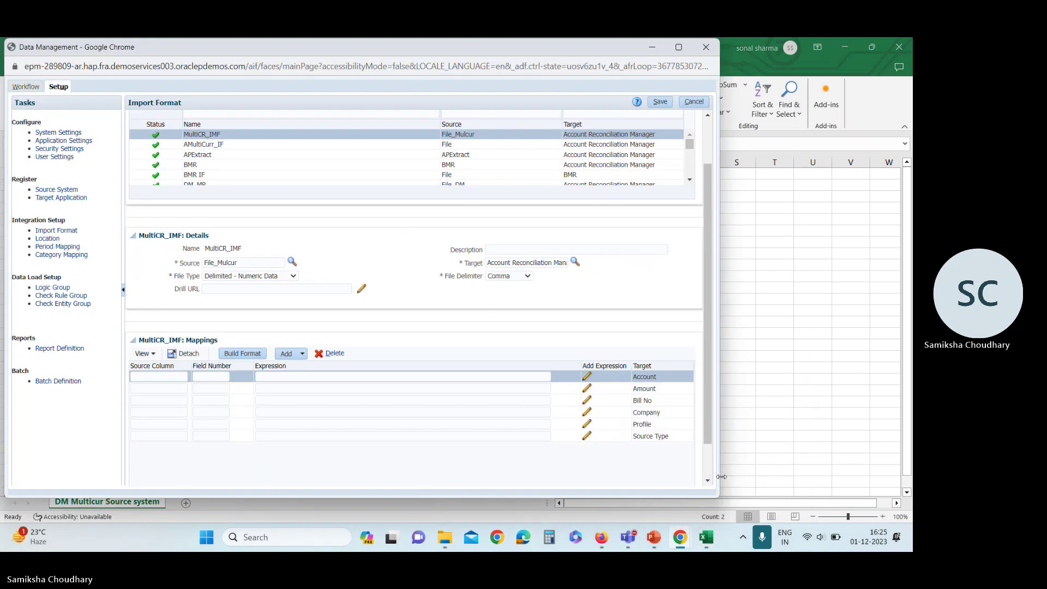
Enter Account as the Account row's source column, checking its position (field 3) in the source workbook.
left_click(166, 375)
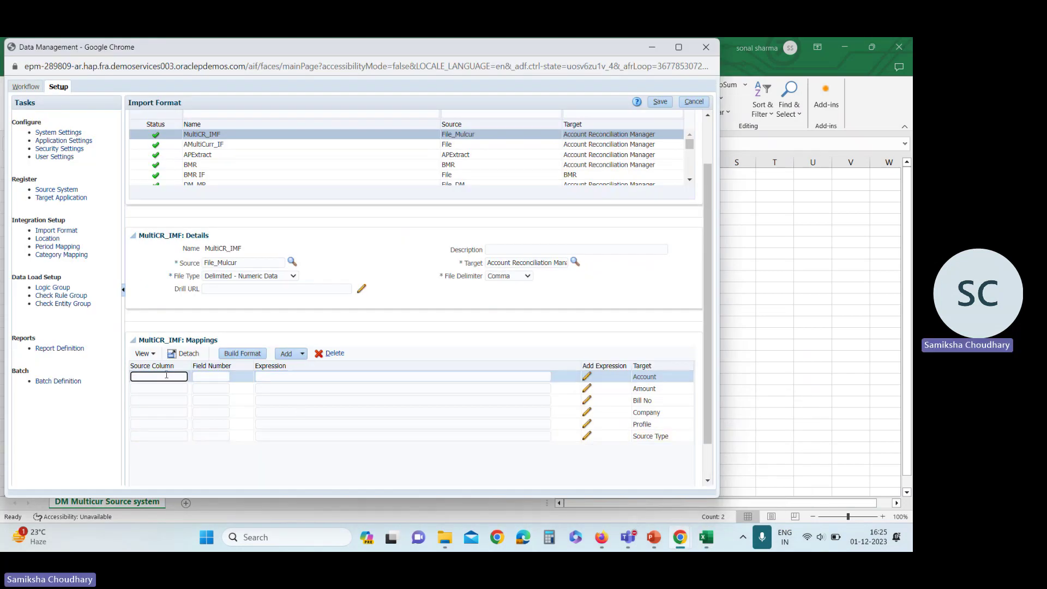
type("Account")
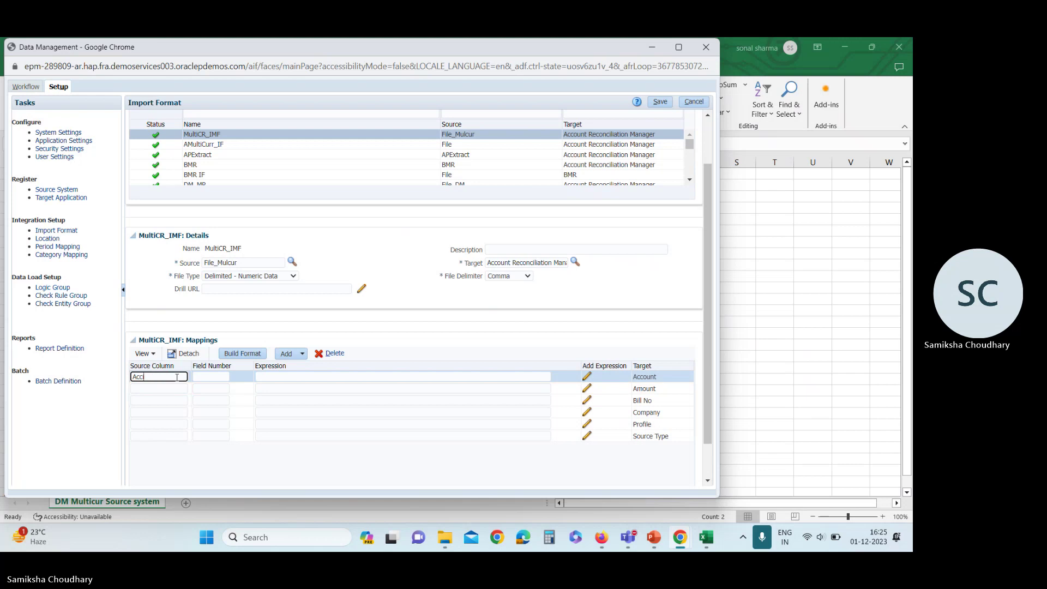
type("ount")
key("alt+Tab")
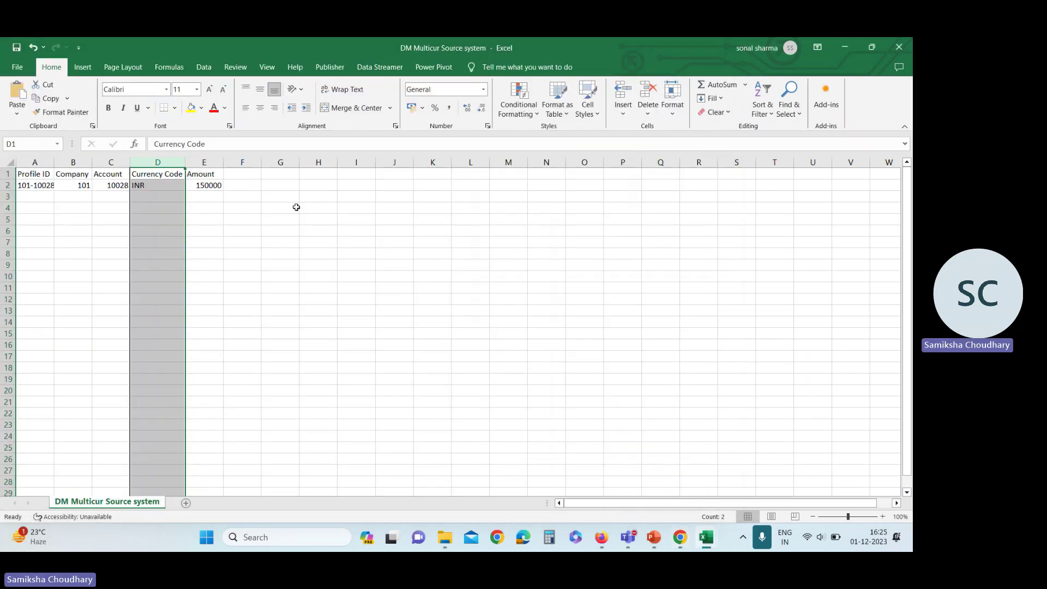
left_click(111, 163)
key("alt+Tab")
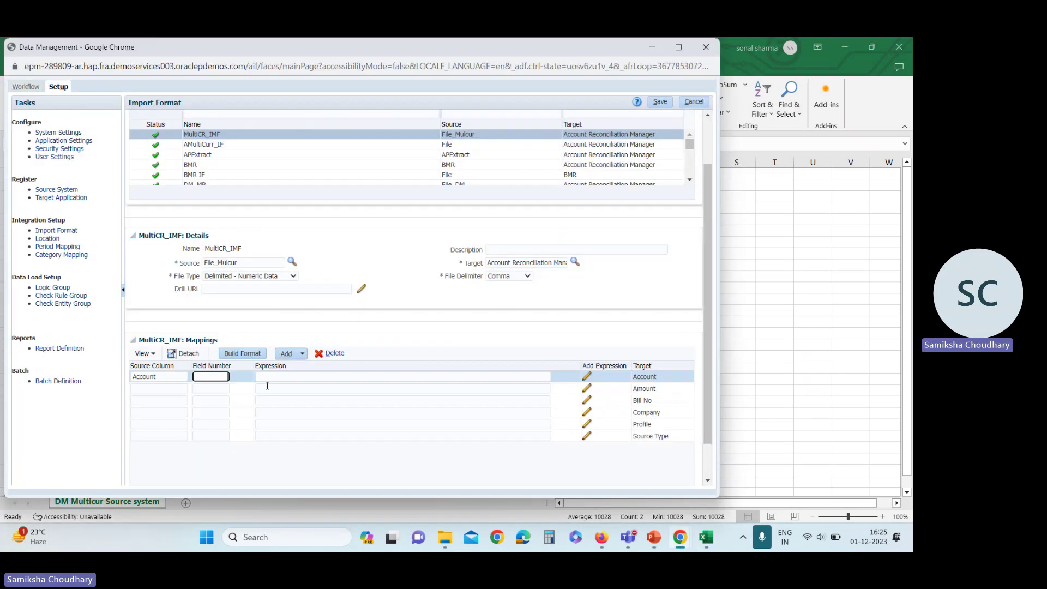
left_click(218, 375)
left_click(223, 377)
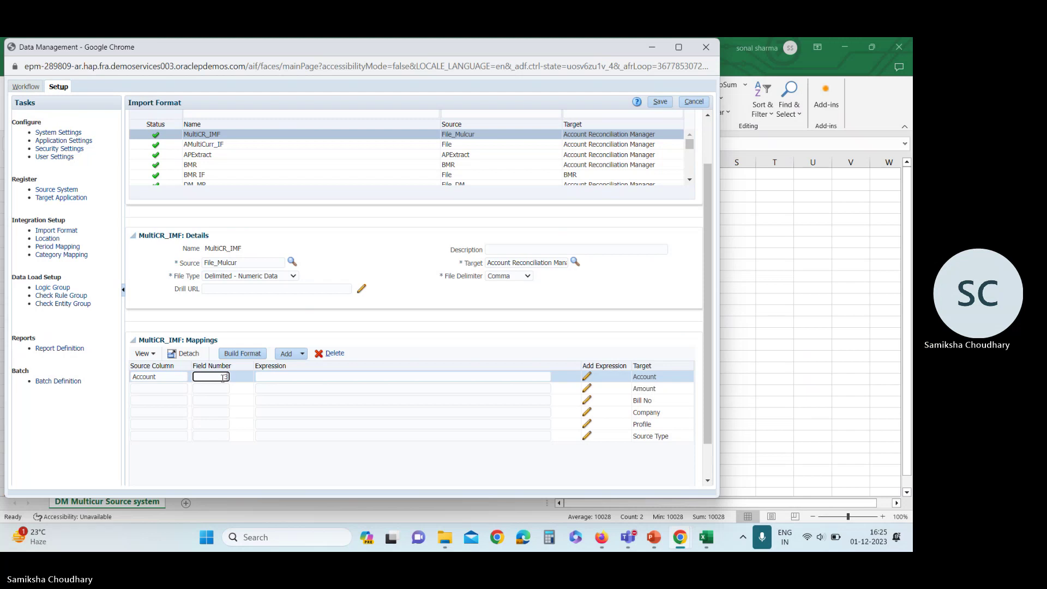
Enter Amount as the Amount row's source column and check its position in the source workbook.
left_click(175, 388)
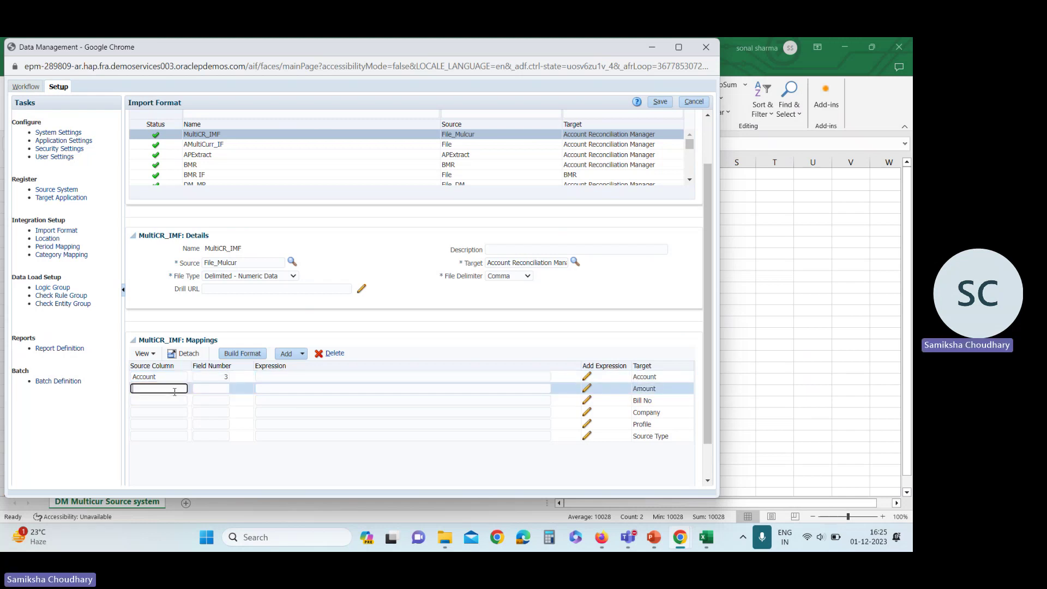
type("Amount")
key("Tab")
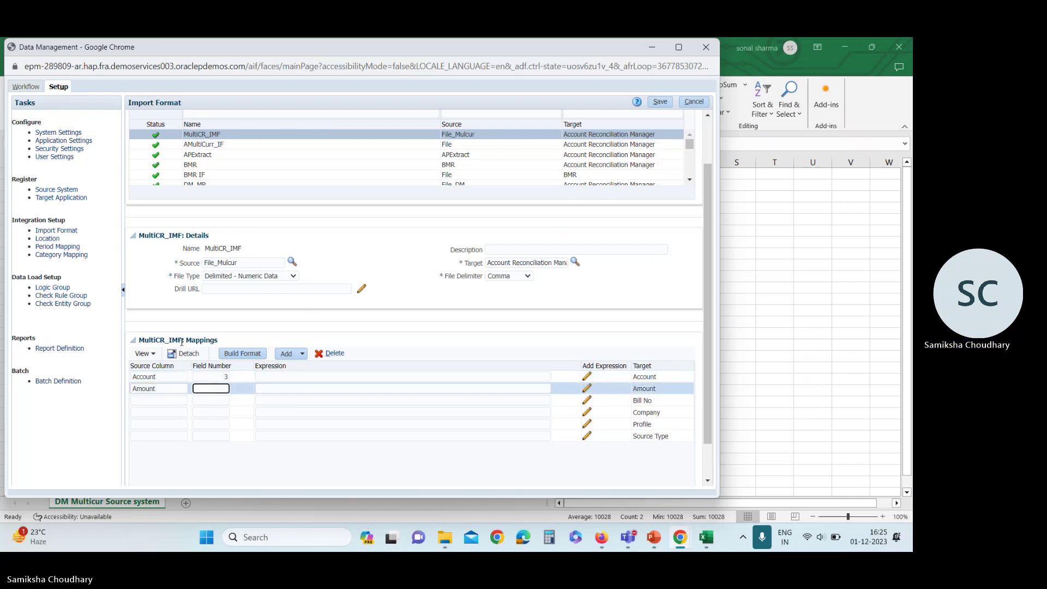
key("alt+Tab")
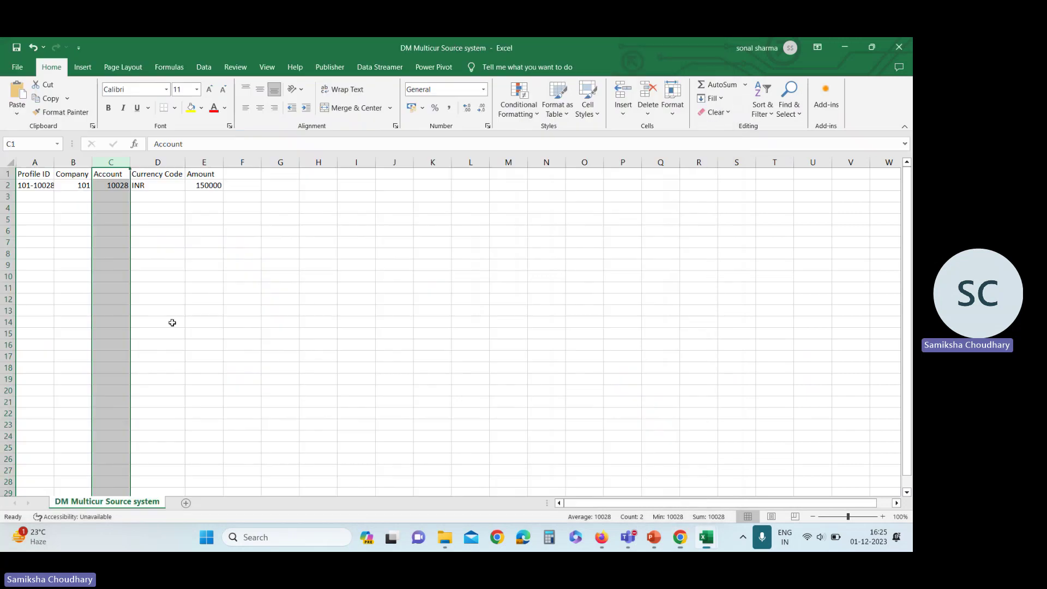
left_click(201, 163)
key("alt+Tab")
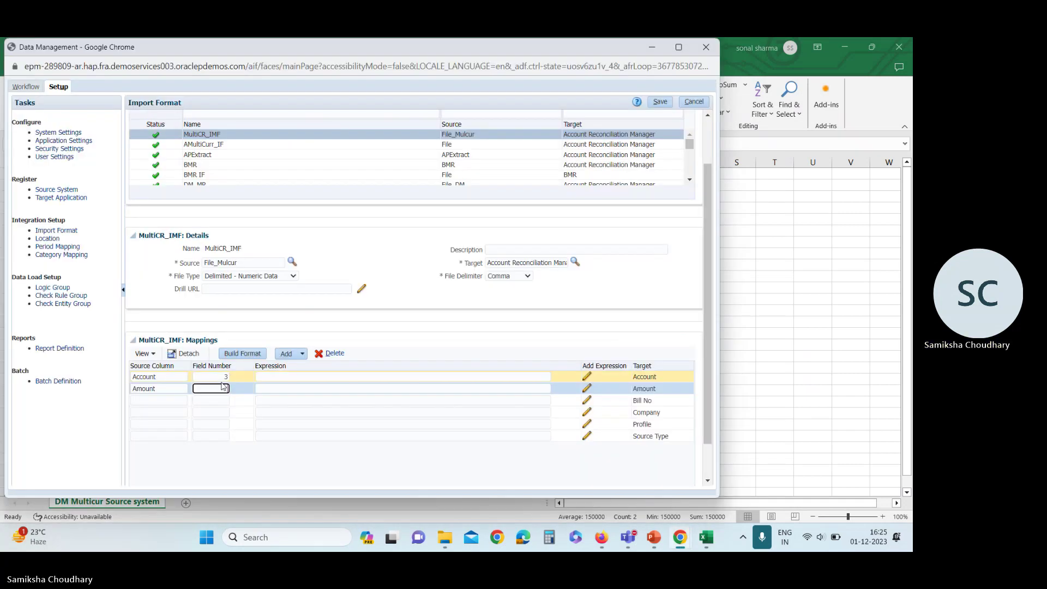
Give Amount field number 5 and map the Company row to source column Company, field 2.
type("5")
left_click(173, 401)
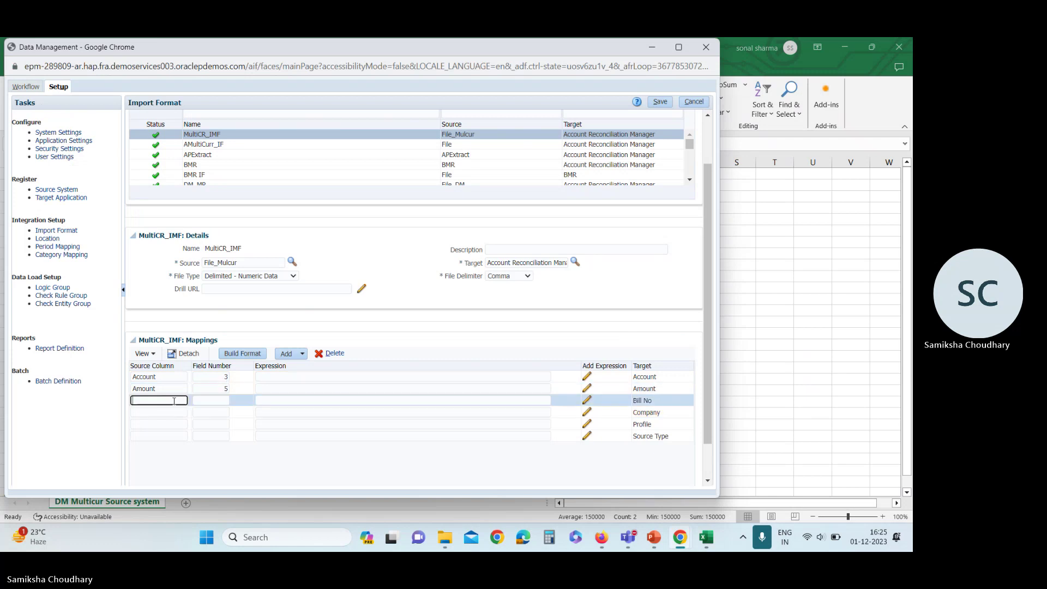
key("alt+Tab")
key("alt+Tab")
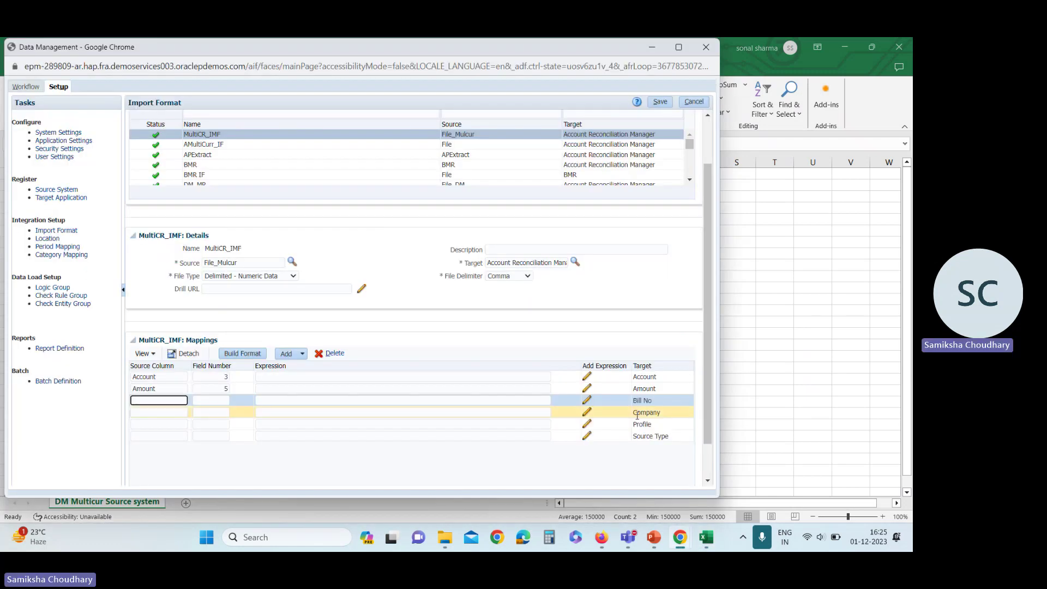
left_click(169, 412)
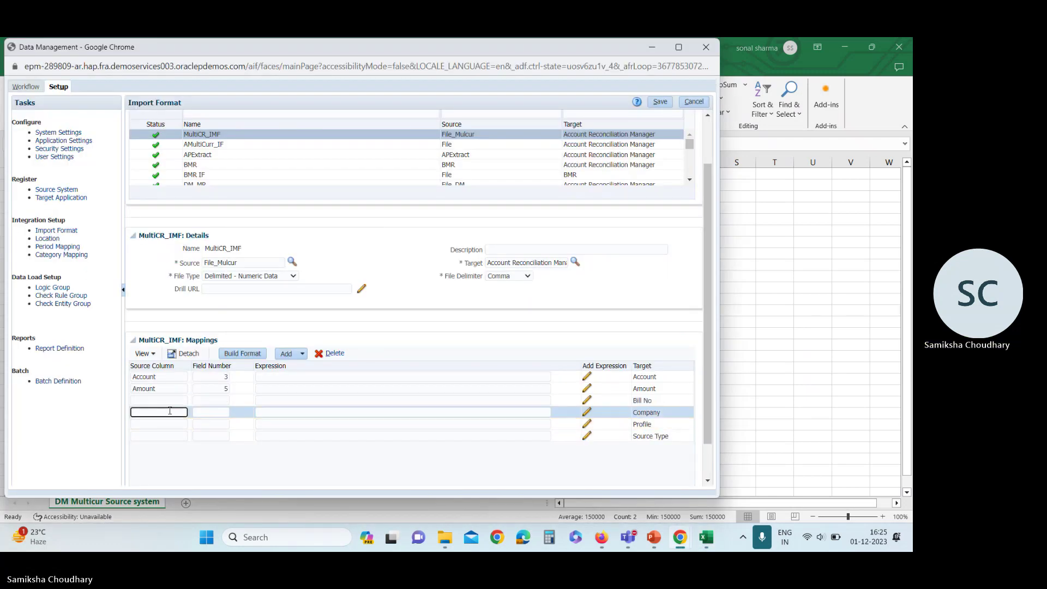
type("Company")
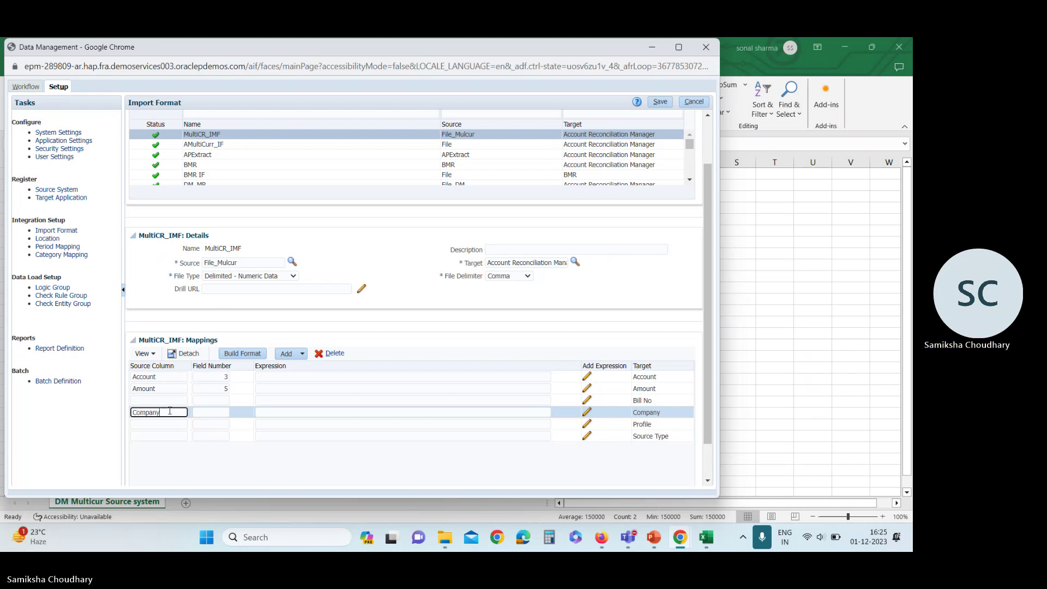
left_click(208, 413)
key("alt+Tab")
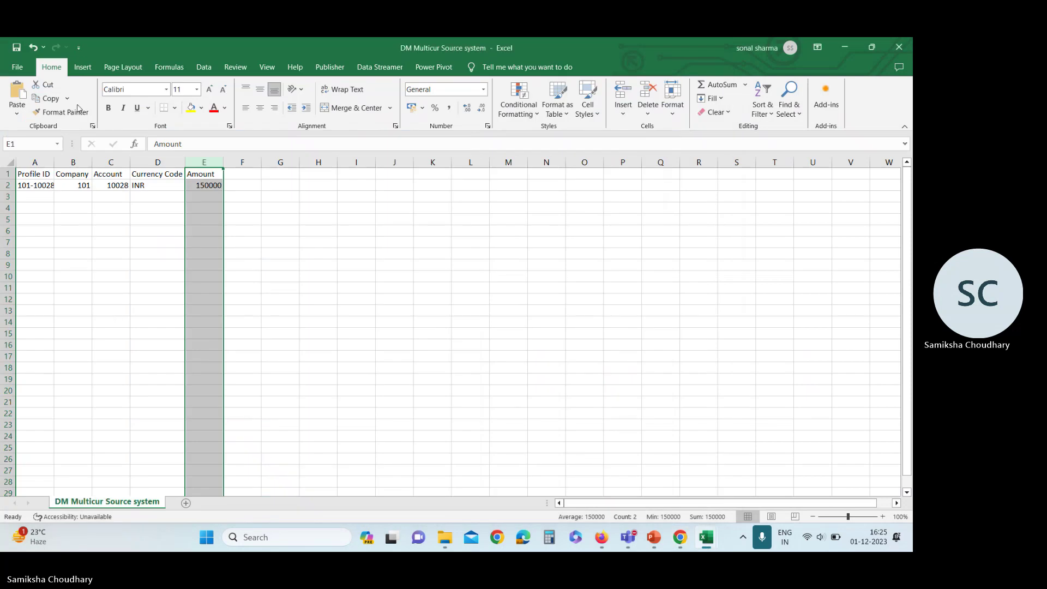
left_click(77, 159)
key("alt+Tab")
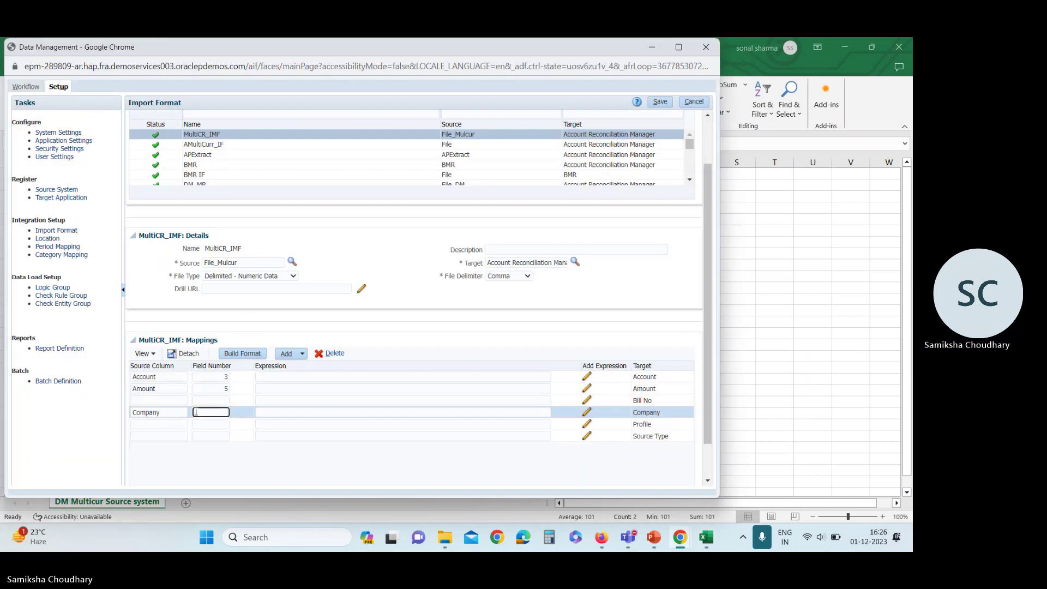
type("2")
Enter Profile as the Profile row's source column with field number 1.
left_click(181, 423)
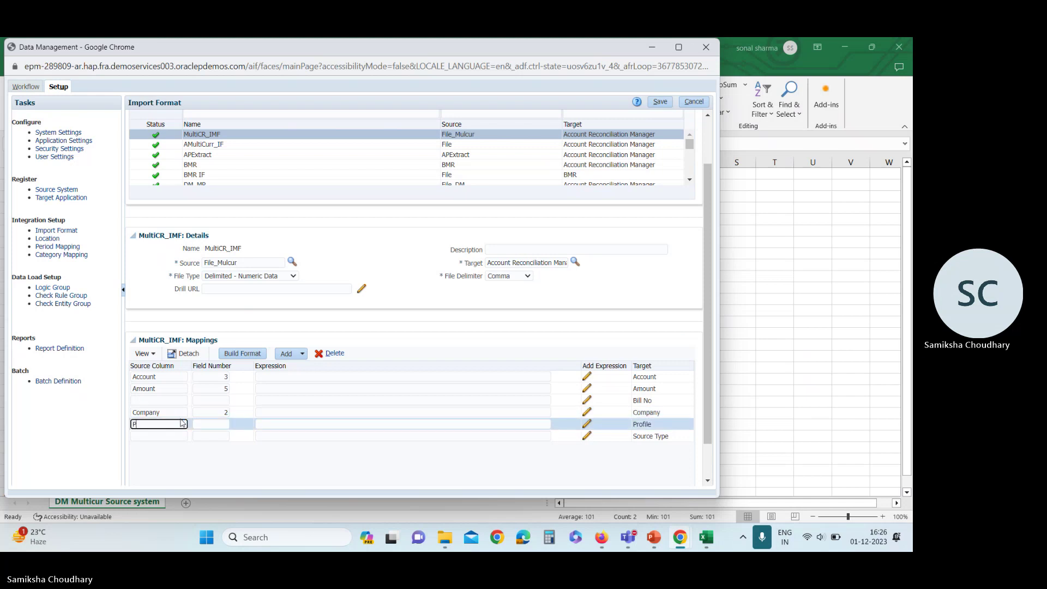
type("Profile")
key("Tab")
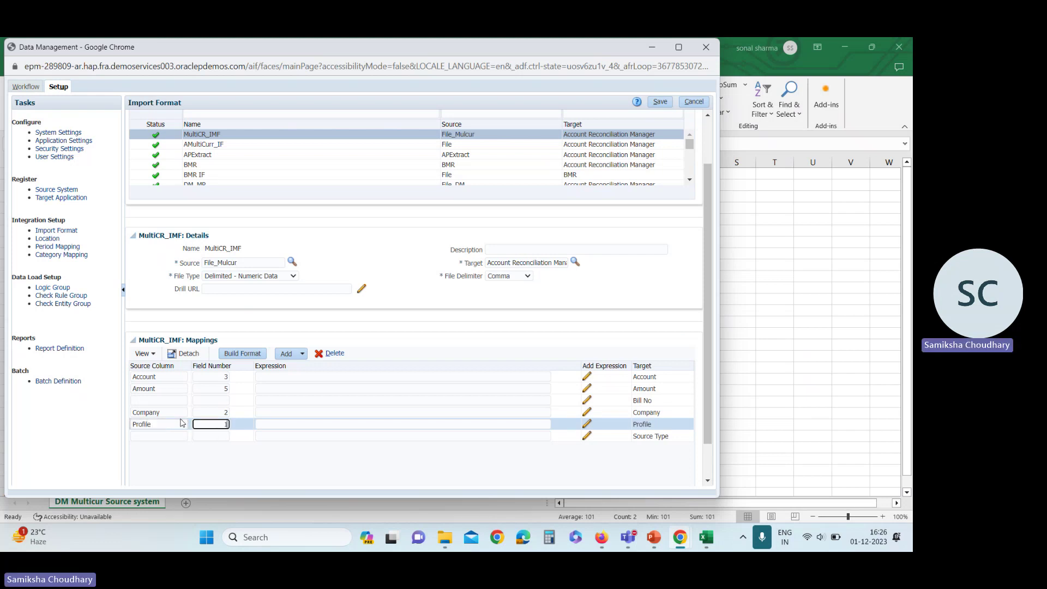
key("alt+Tab")
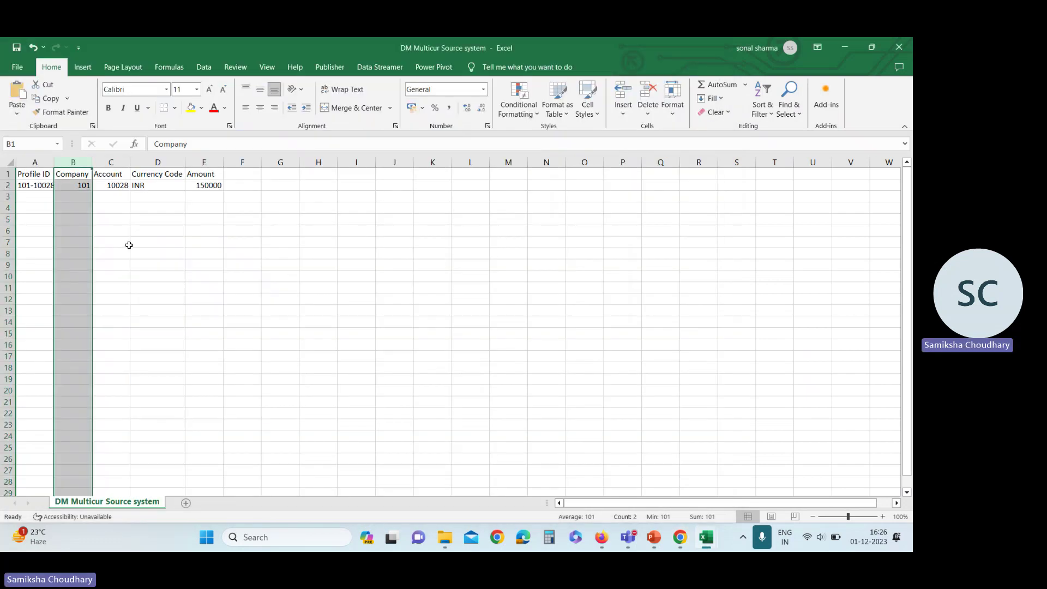
left_click(158, 162)
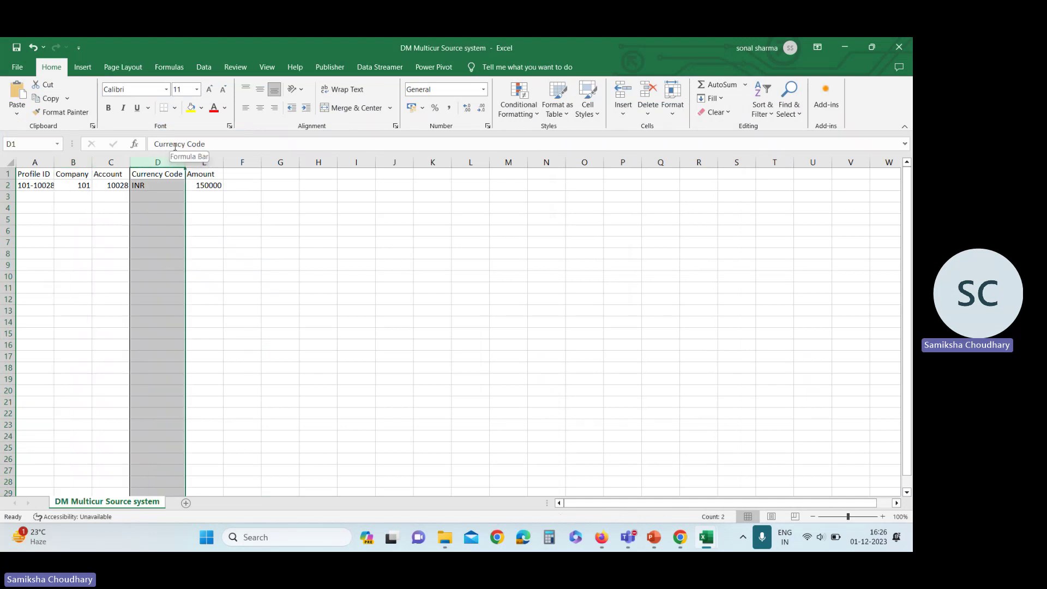
key("alt+Tab")
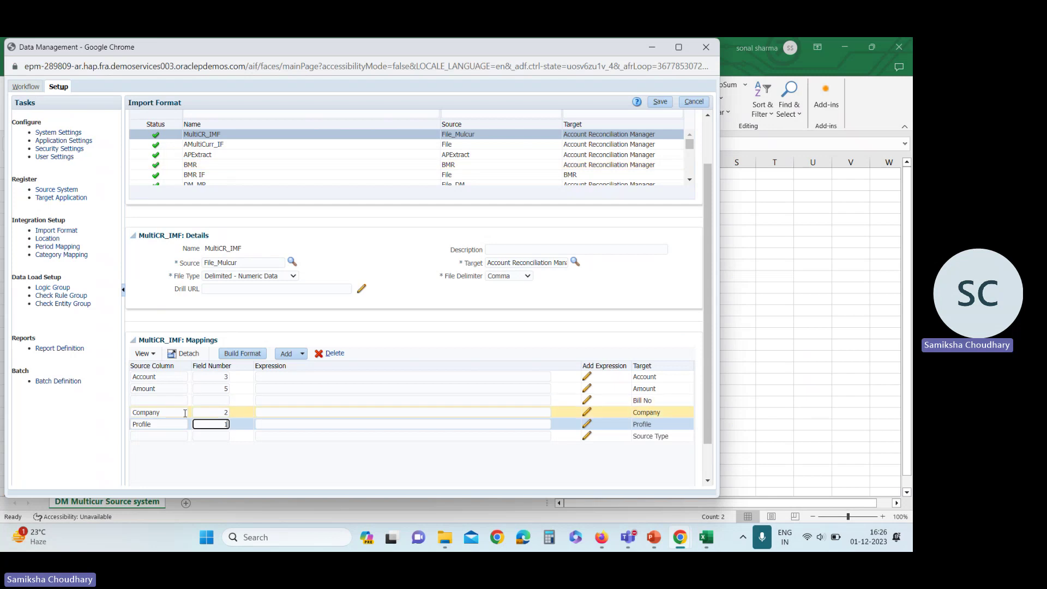
key("Tab")
Add a Currency row to the MultiCR_IMF mappings with Currency as its source column.
left_click(302, 353)
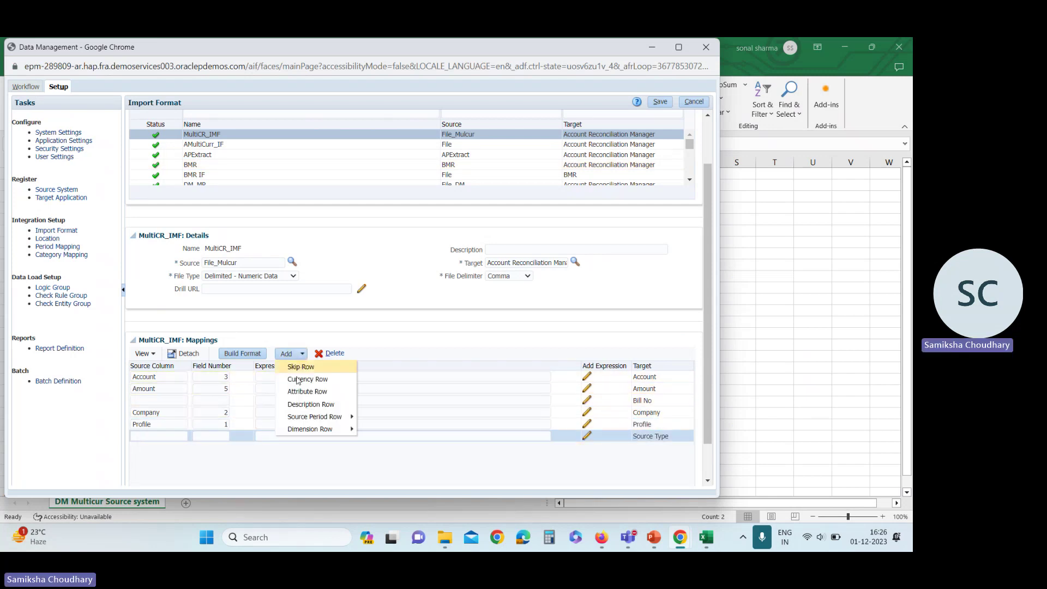
left_click(288, 353)
left_click(288, 354)
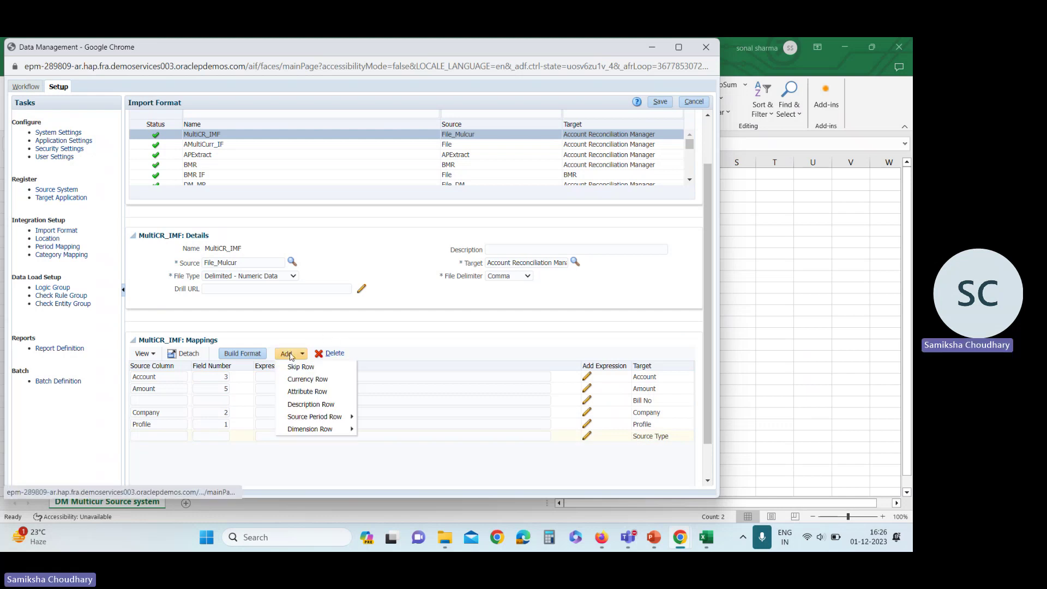
left_click(322, 379)
left_click(137, 376)
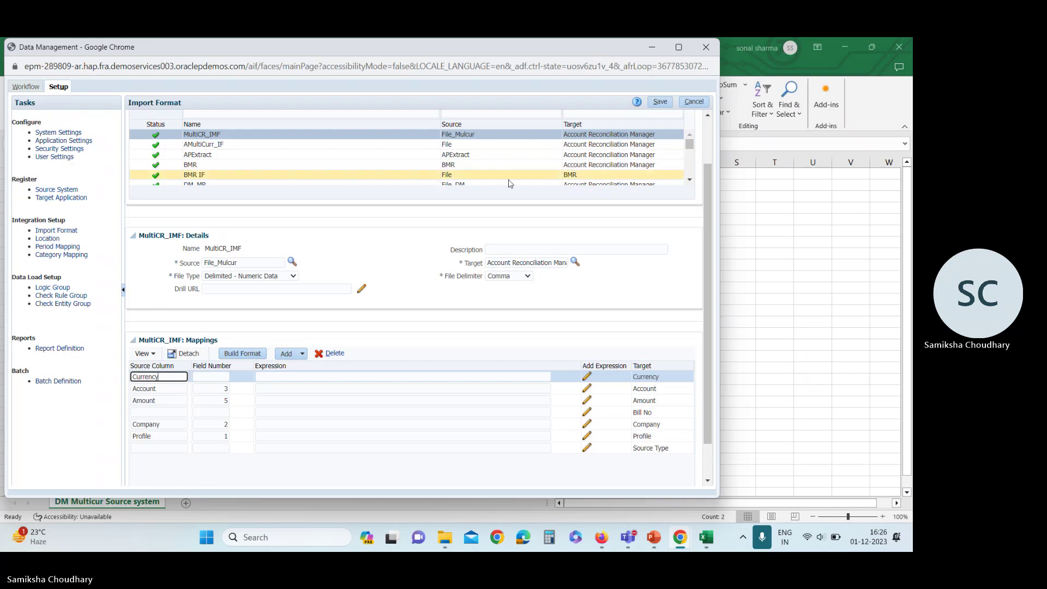
Save the import format and dismiss the missing field number error.
left_click(660, 102)
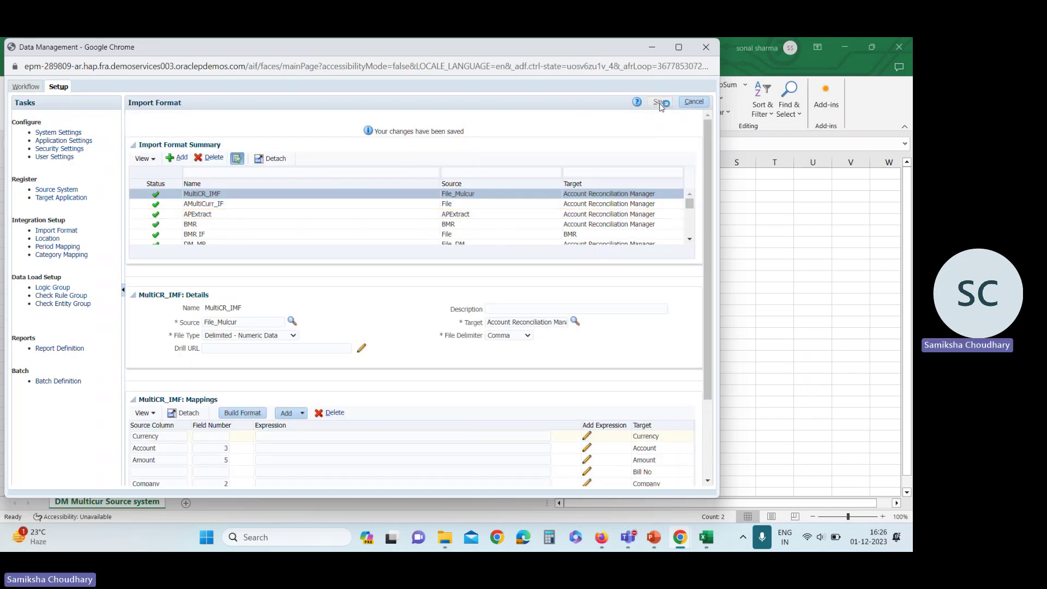
left_click(392, 200)
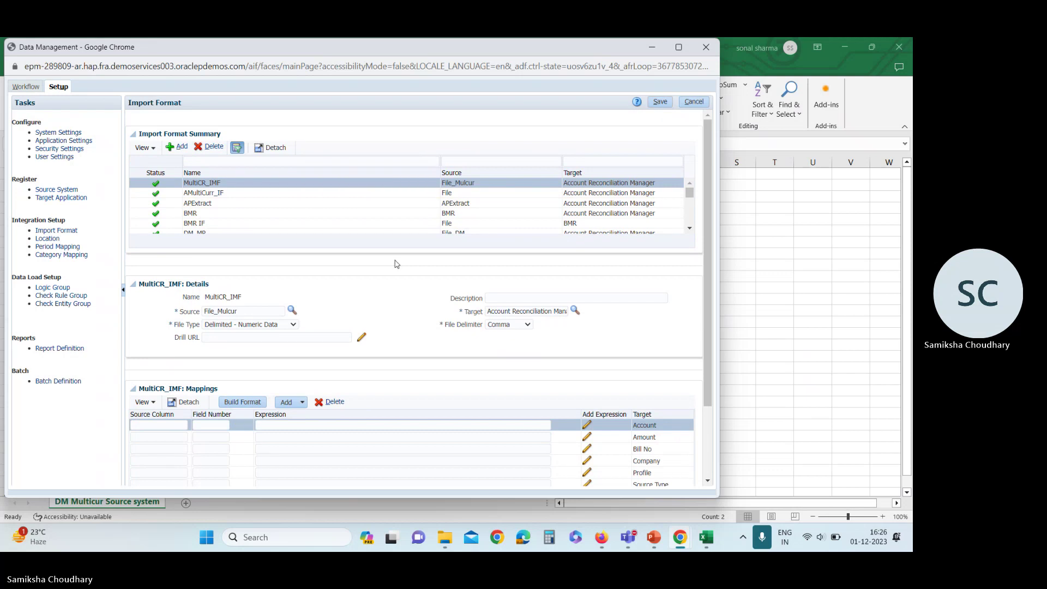
scroll(383, 295, "down", 1)
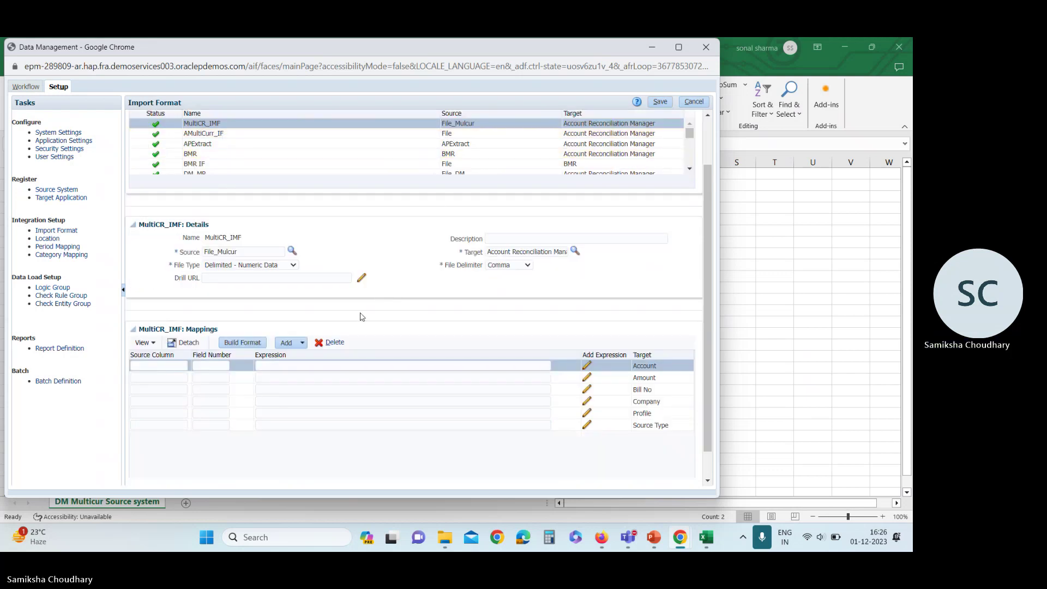
Discard the MultiCR_IMF edits and review AMultiCurr_IF's mappings: Account 3, Amount 5, Company 2, Currency 4, Profile 1.
scroll(349, 231, "up", 1)
left_click(695, 103)
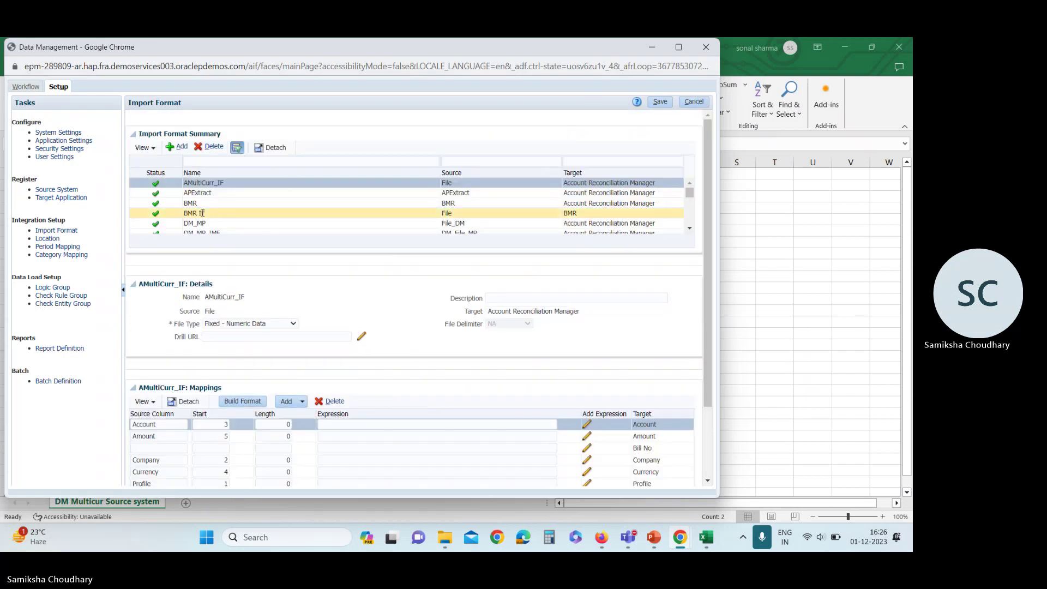
scroll(211, 207, "down", 3)
scroll(211, 207, "down", 3)
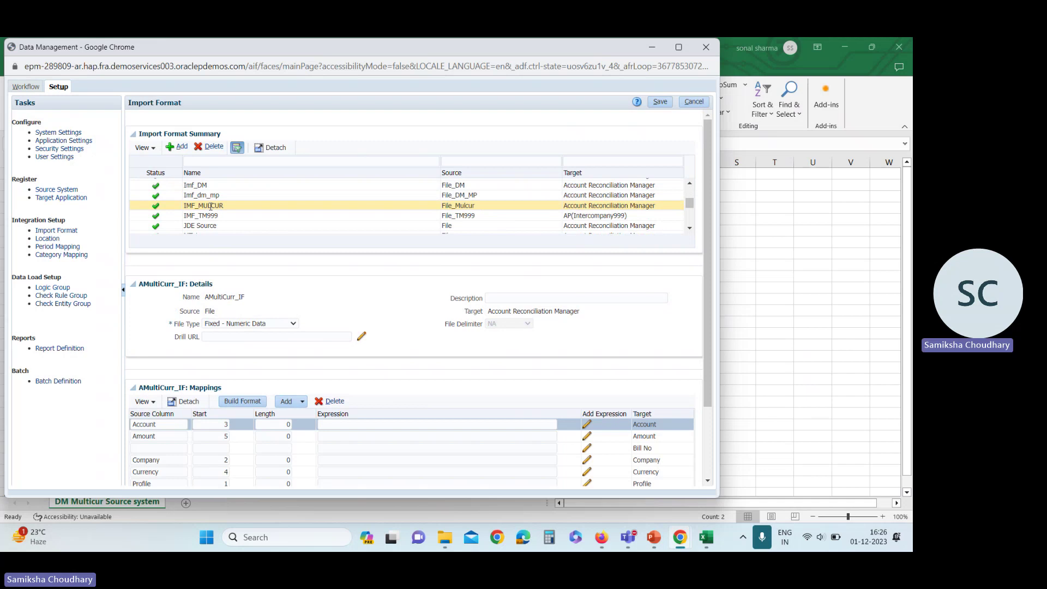
scroll(211, 213, "down", 4)
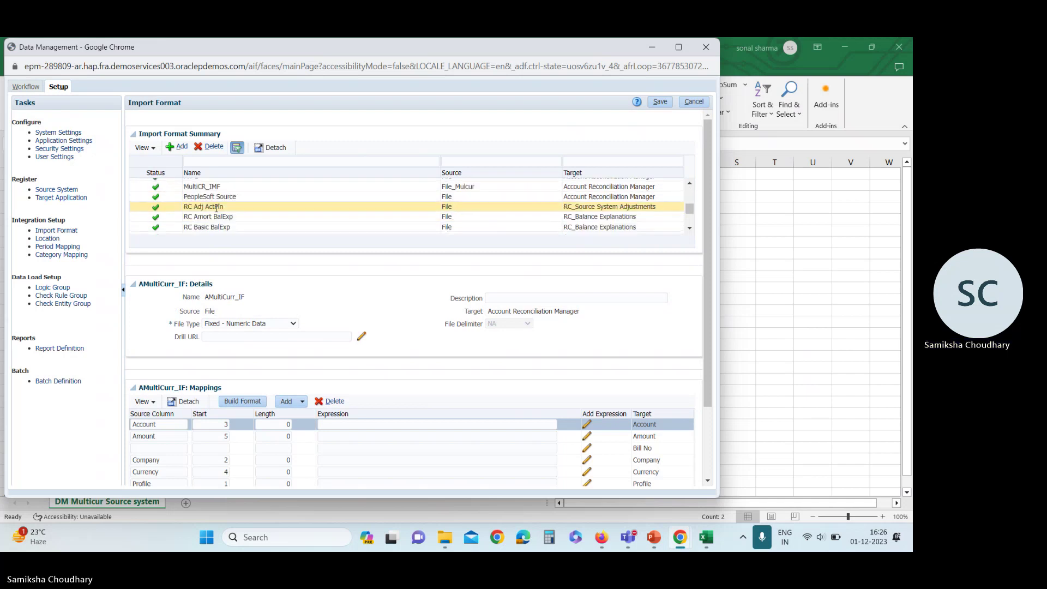
scroll(221, 215, "down", 3)
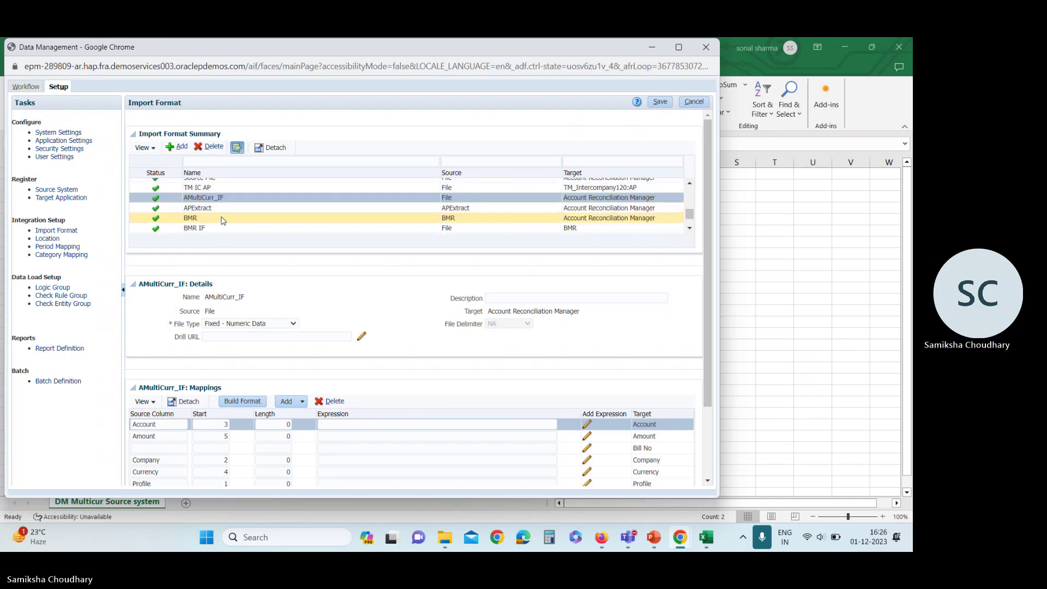
scroll(223, 217, "up", 2)
scroll(223, 214, "down", 2)
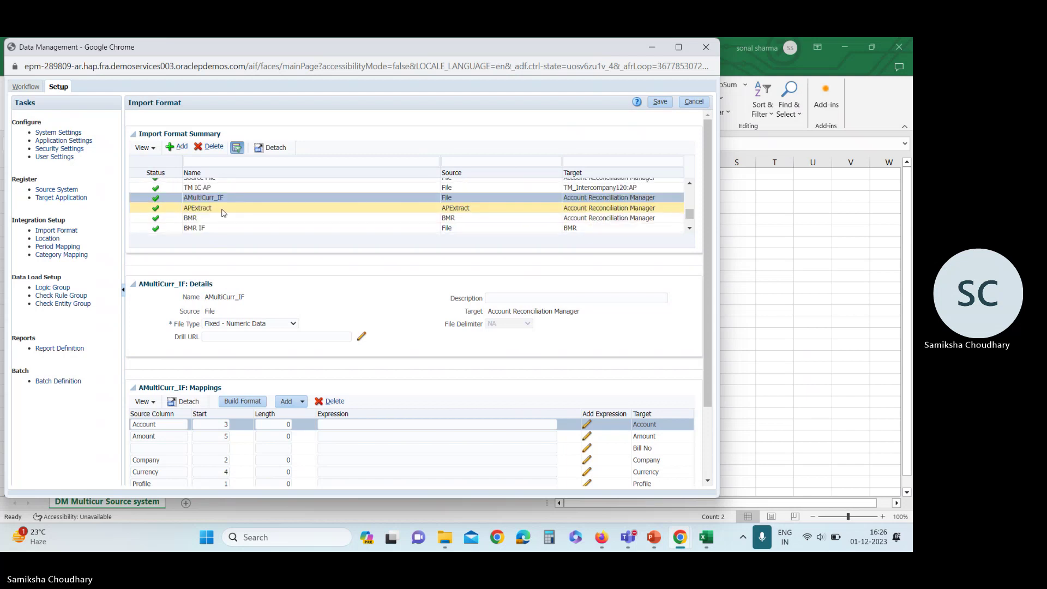
scroll(222, 213, "down", 3)
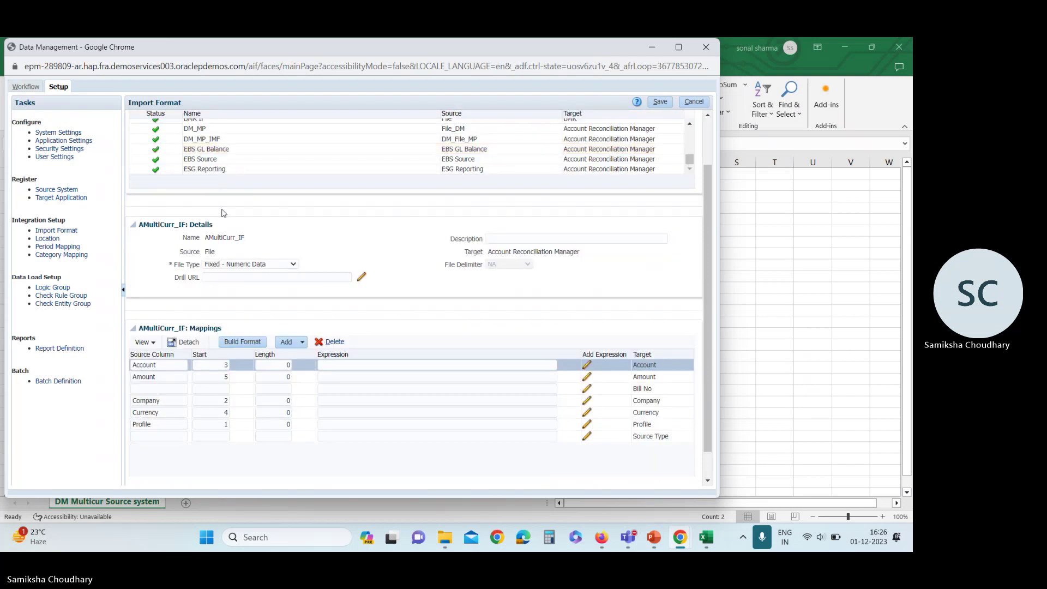
scroll(227, 169, "up", 5)
scroll(229, 171, "down", 3)
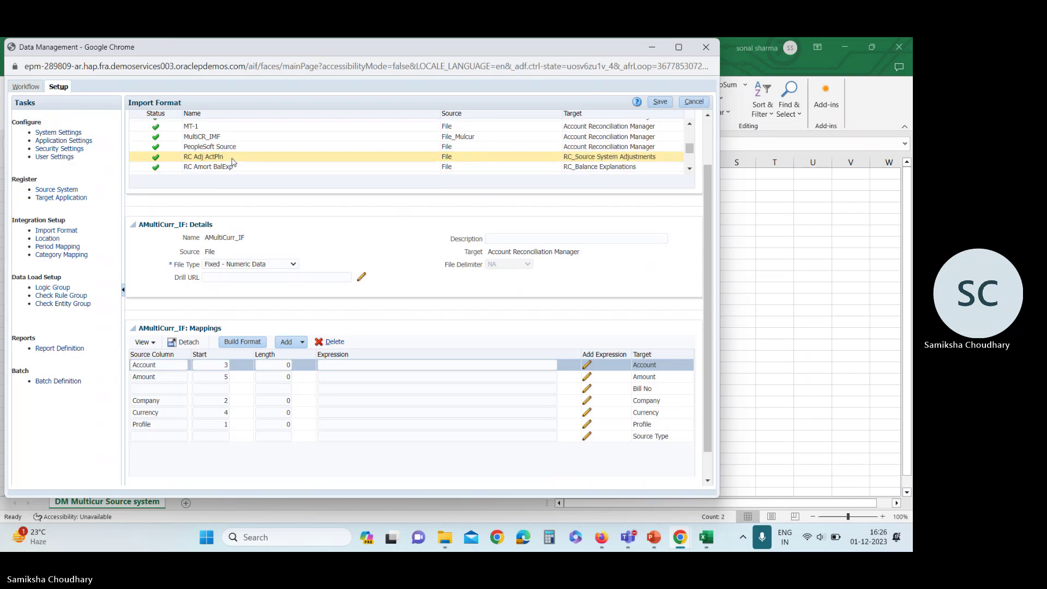
Reopen MultiCR_IMF, enter source columns Account, Amount, Company and Profile, and add a Currency row.
left_click(235, 139)
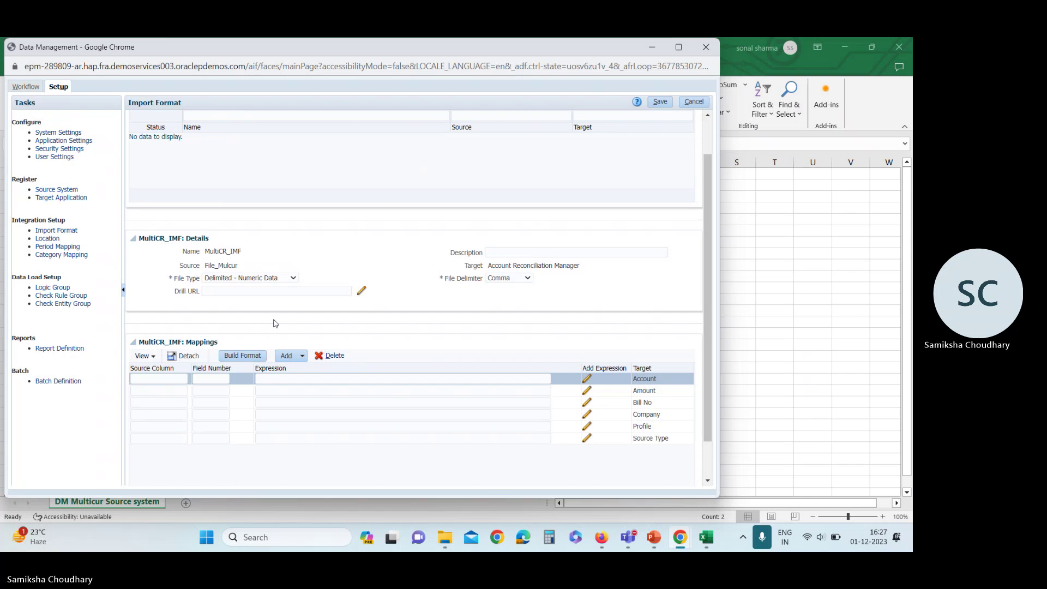
left_click(165, 377)
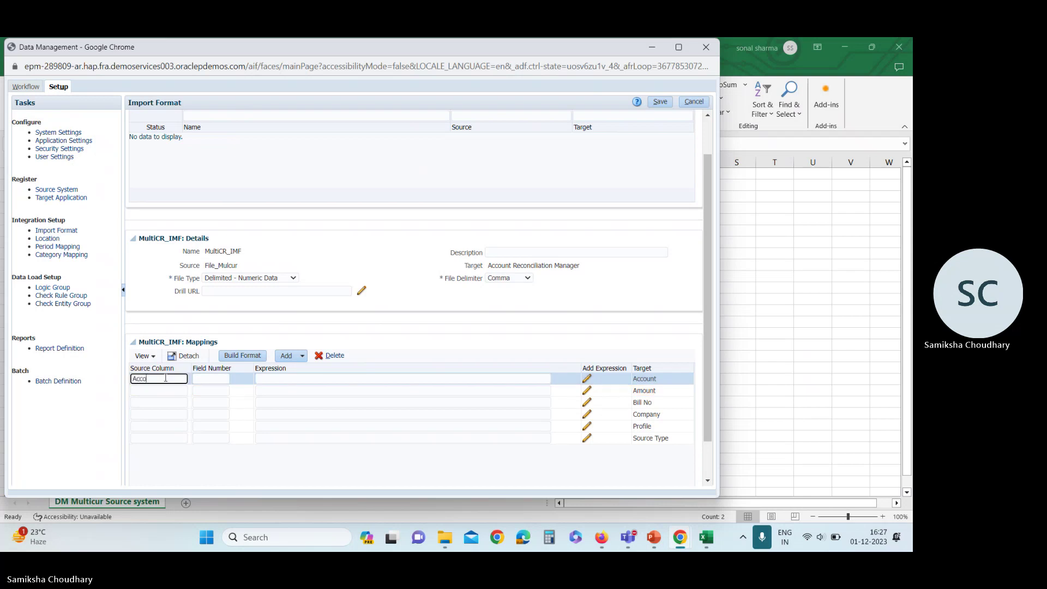
left_click(164, 389)
type("Amount")
left_click(164, 413)
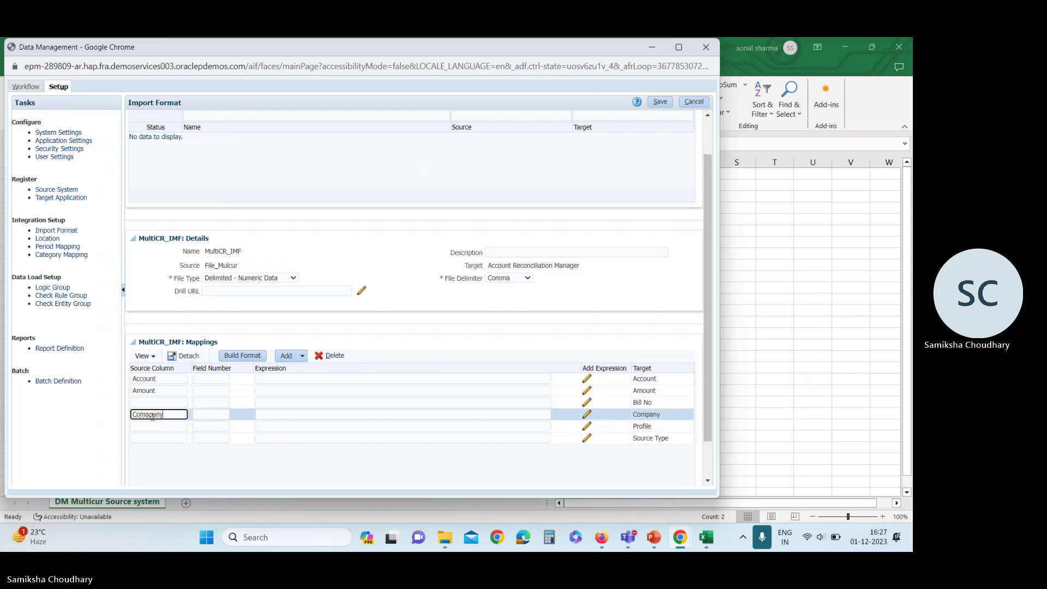
key("BackSpace")
left_click(155, 426)
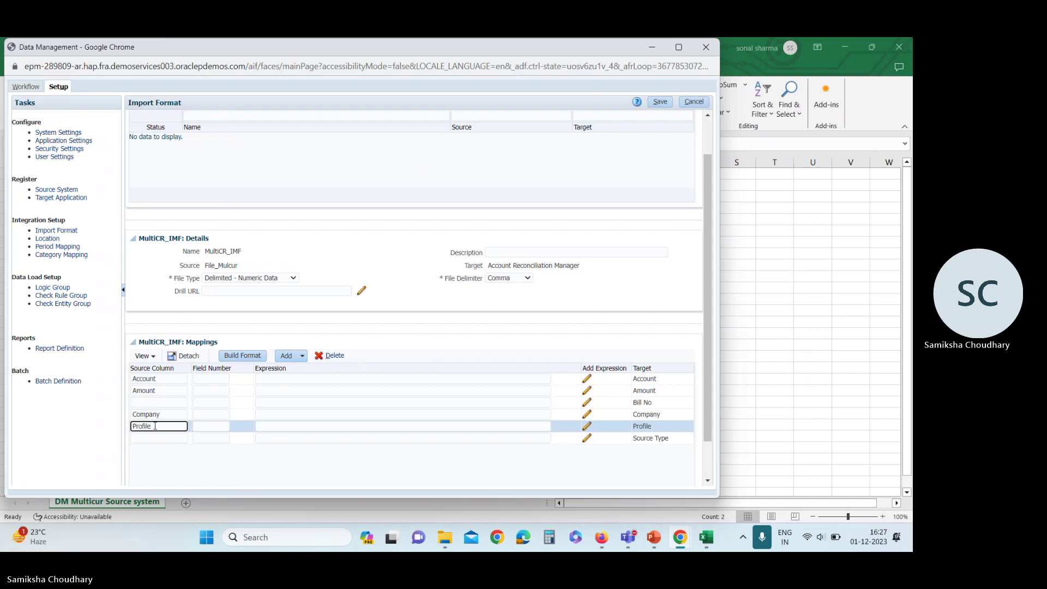
left_click(151, 440)
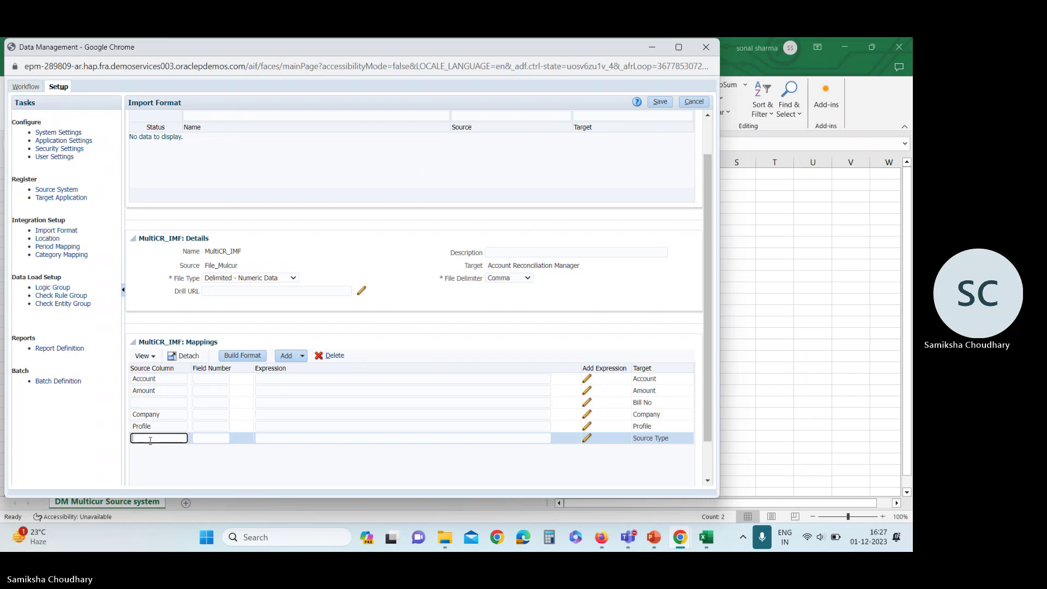
left_click(302, 356)
left_click(299, 367)
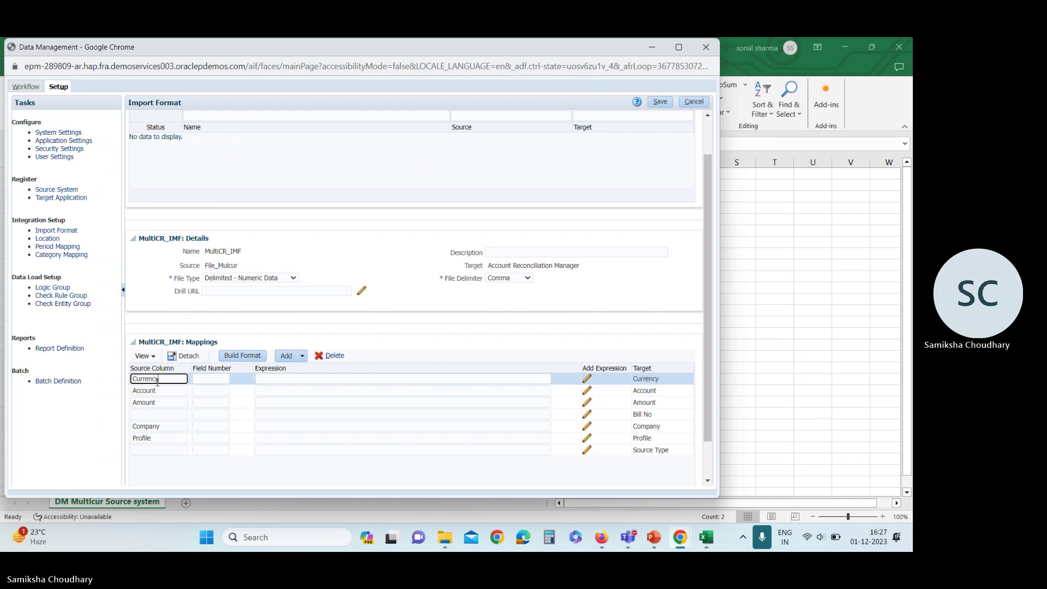
Set field number 4 for Currency and 3 for Account, checking the source file's column order.
left_click(215, 378)
key("alt+Tab")
left_click(159, 162)
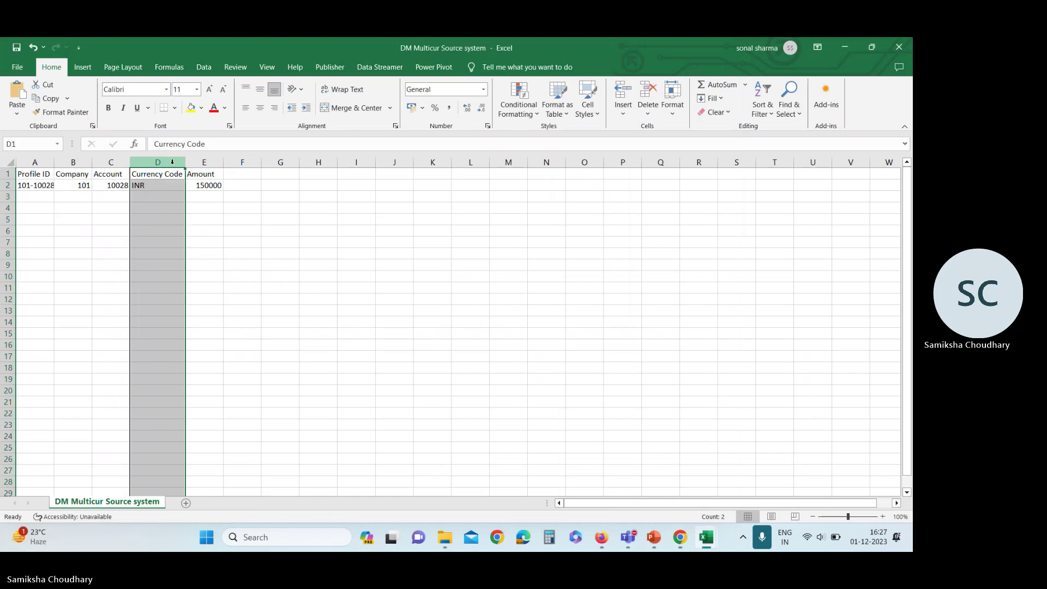
key("alt+Tab")
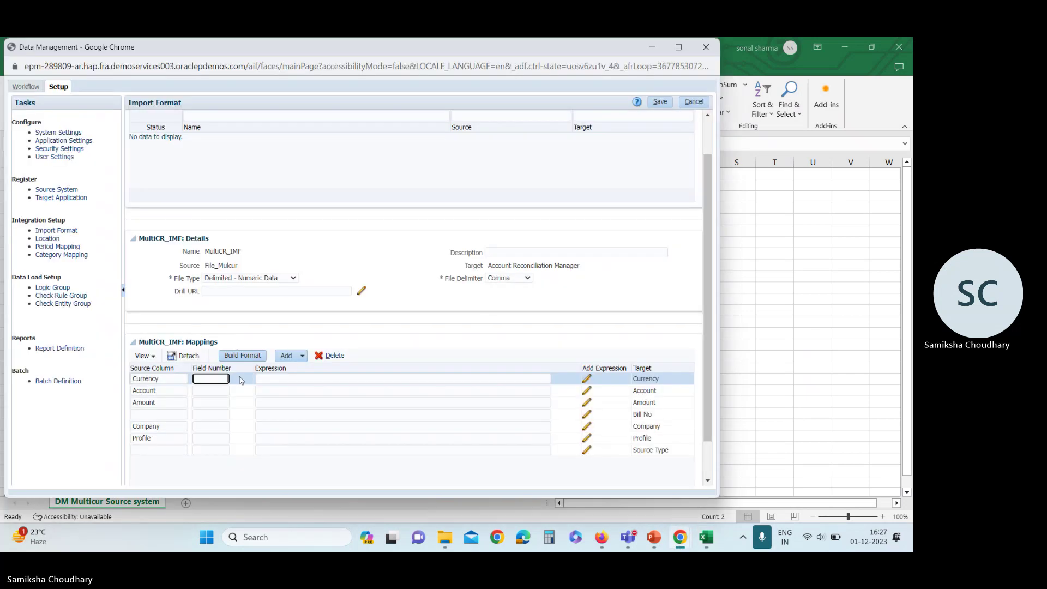
left_click(211, 390)
key("alt+Tab")
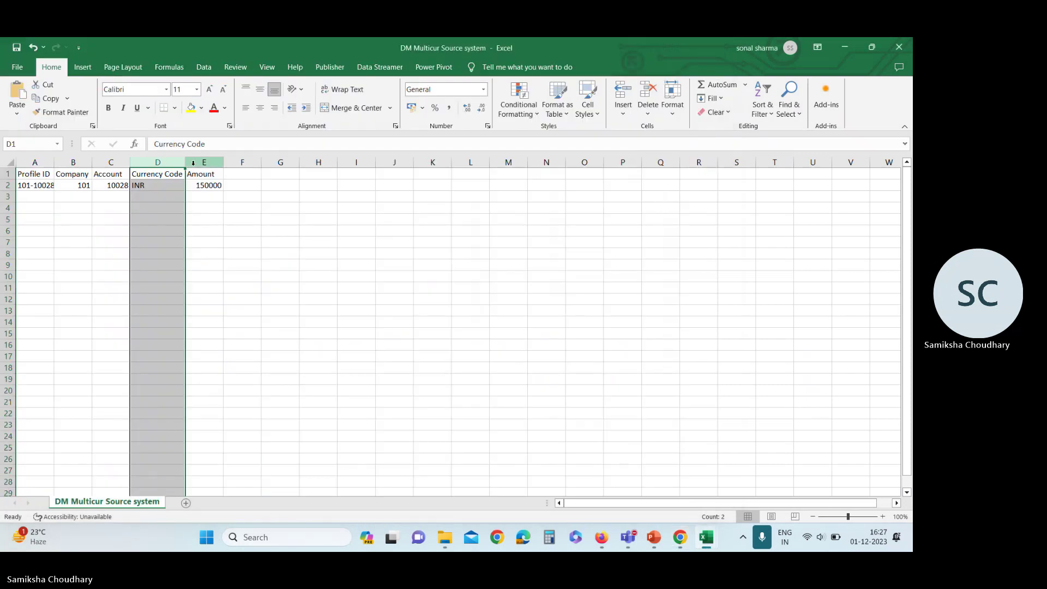
key("alt+Tab")
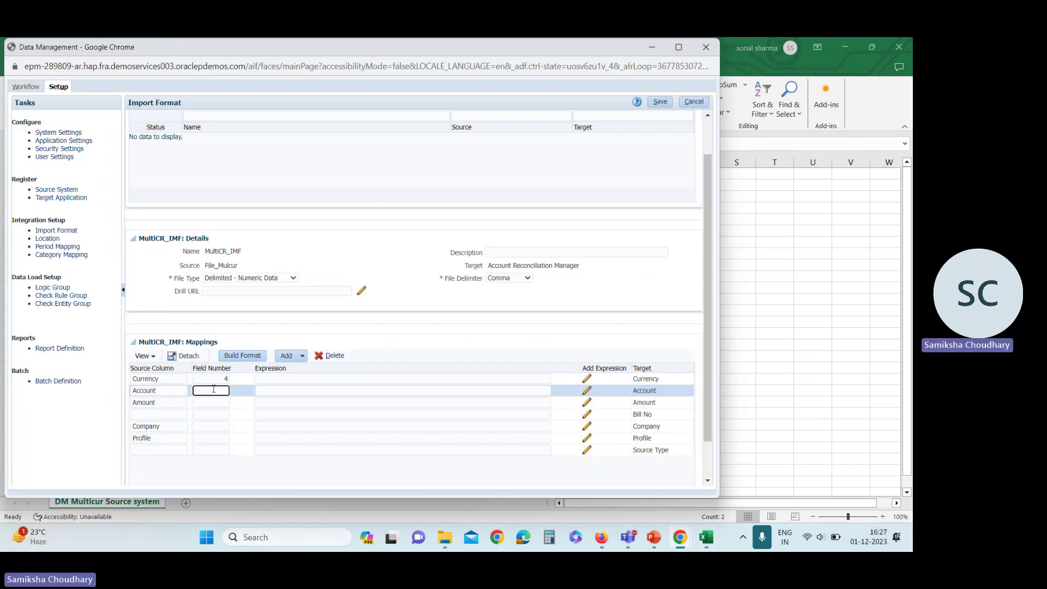
Set field numbers Amount 5, Company 2 and Profile 1, then save MultiCR_IMF.
left_click(211, 402)
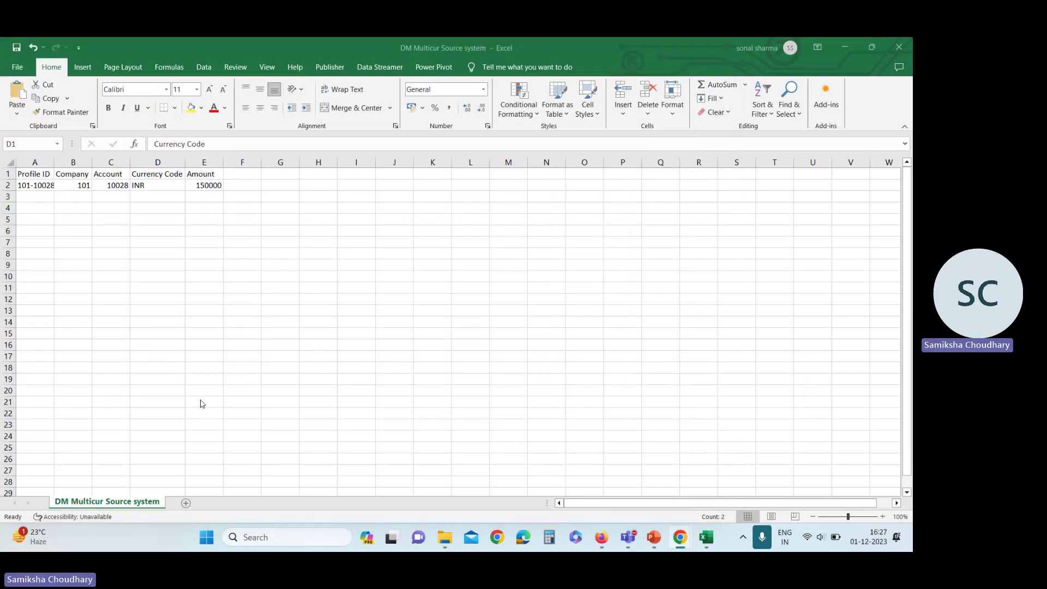
key("alt+Tab")
key("alt+Tab")
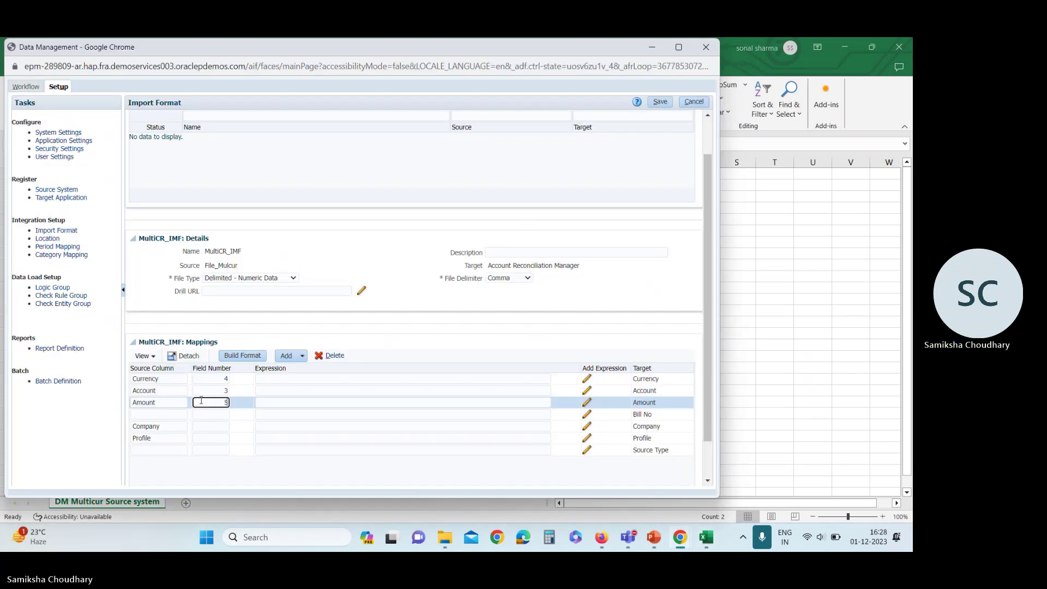
left_click(197, 426)
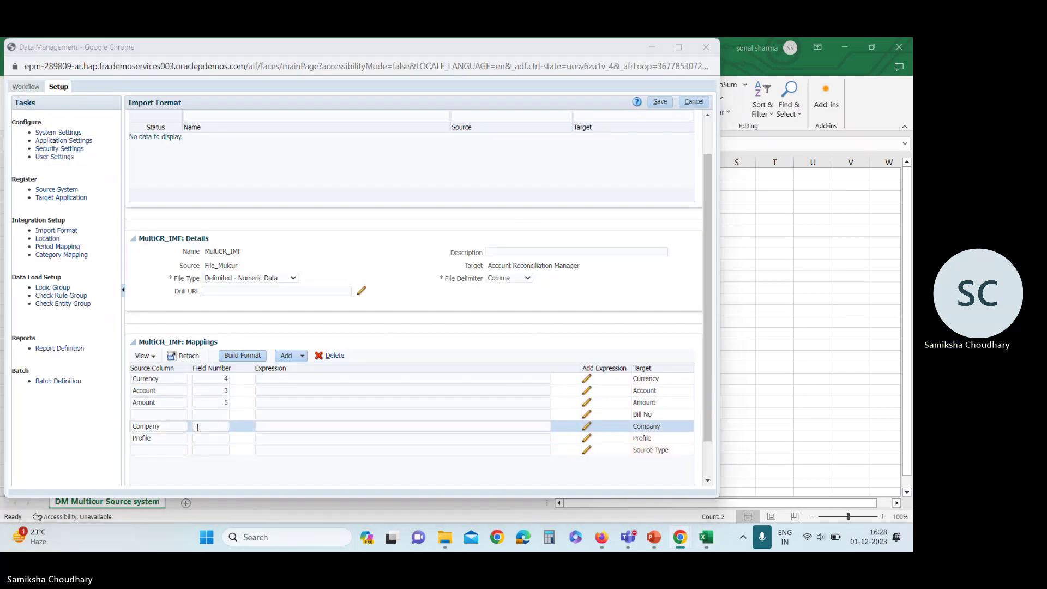
key("alt+Tab")
key("alt+Tab")
type("2")
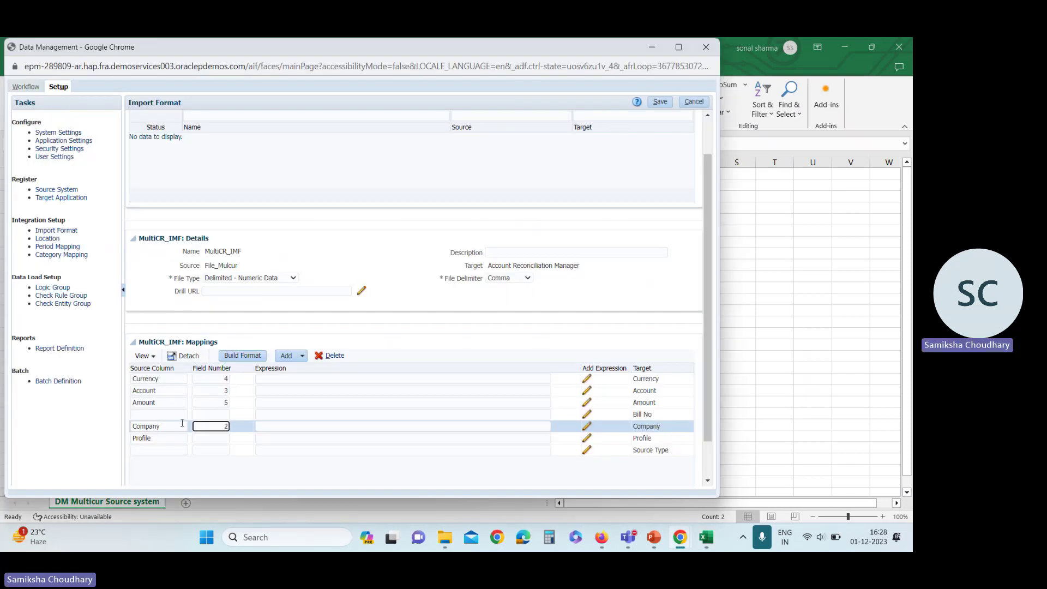
left_click(199, 438)
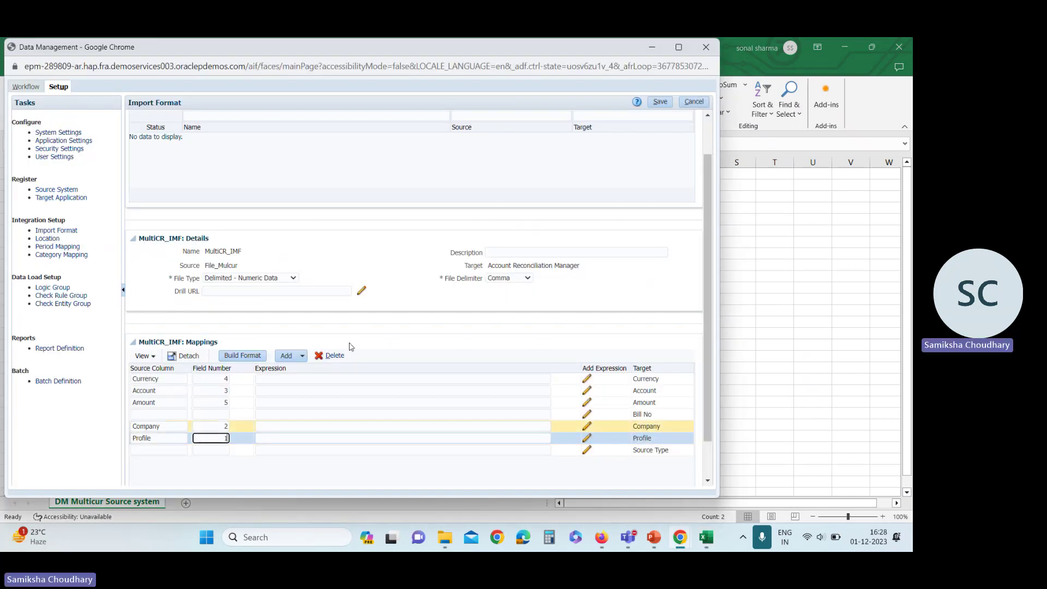
left_click(660, 102)
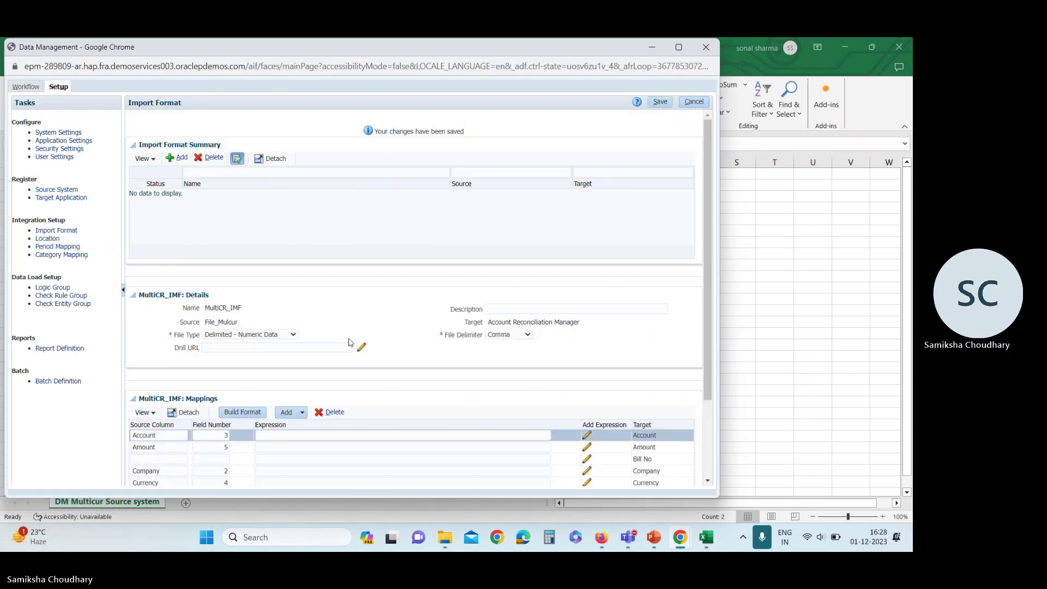
Save the MultiCR_IMF import format again.
scroll(352, 321, "down", 2)
scroll(457, 271, "up", 2)
scroll(457, 271, "down", 2)
left_click(658, 103)
Reopen MultiCR_IMF to verify its saved field numbers, then go to Location setup.
scroll(243, 256, "down", 1)
scroll(321, 244, "up", 1)
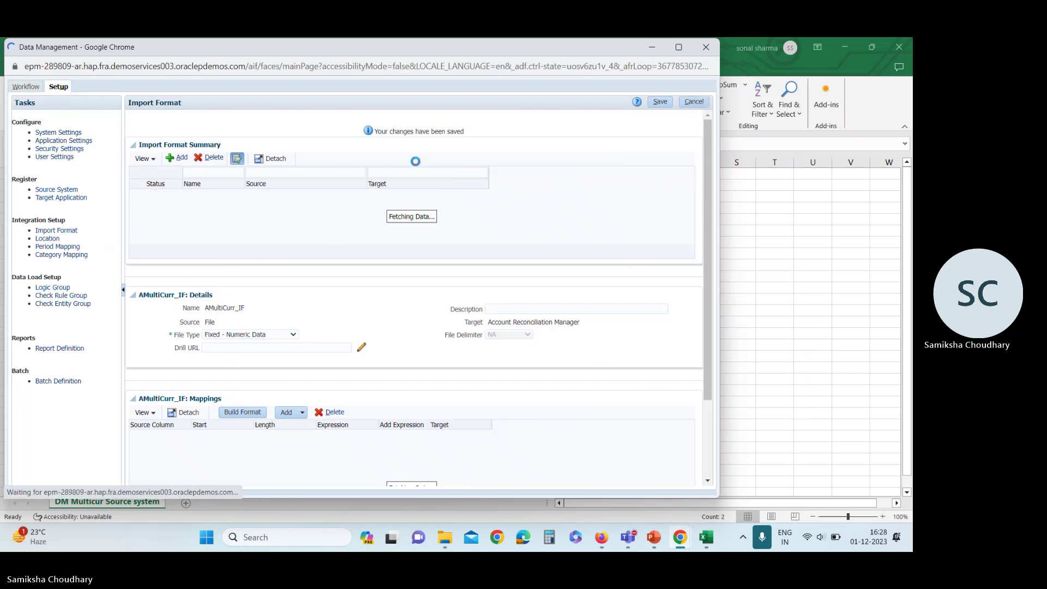
left_click(242, 200)
scroll(323, 360, "down", 2)
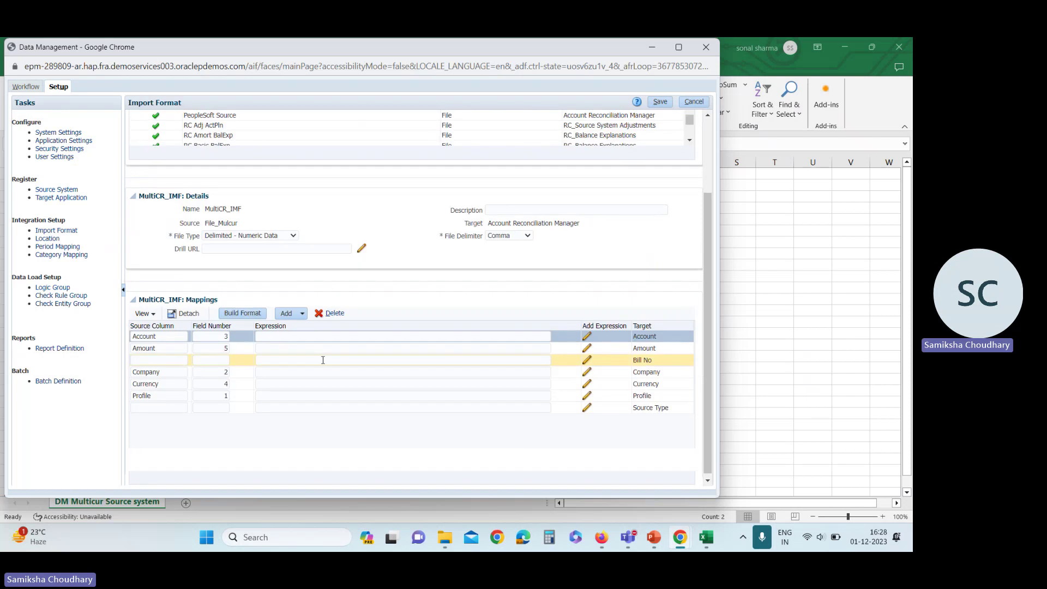
scroll(323, 360, "up", 2)
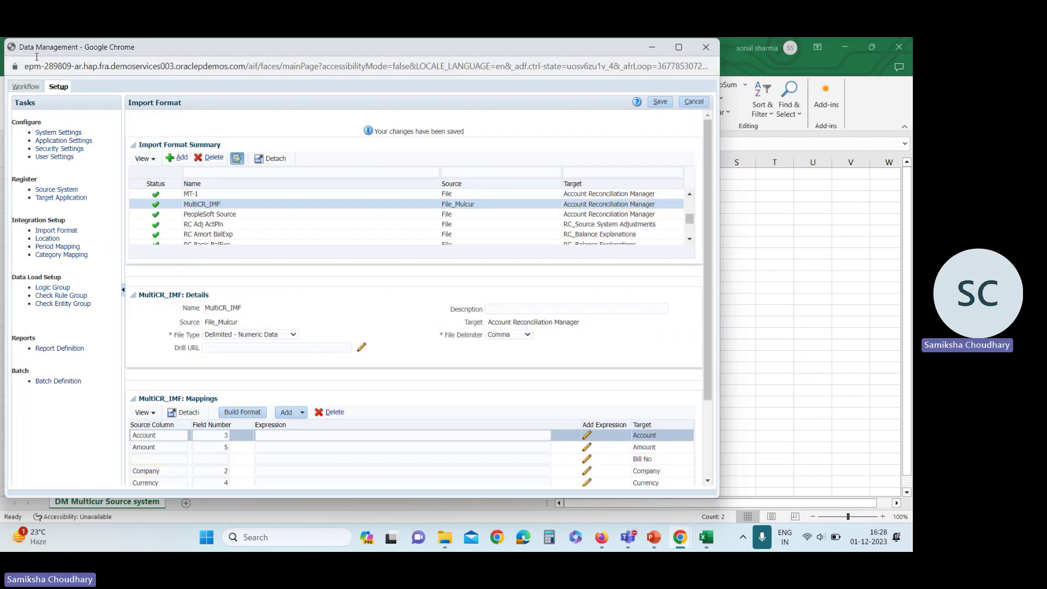
left_click(39, 239)
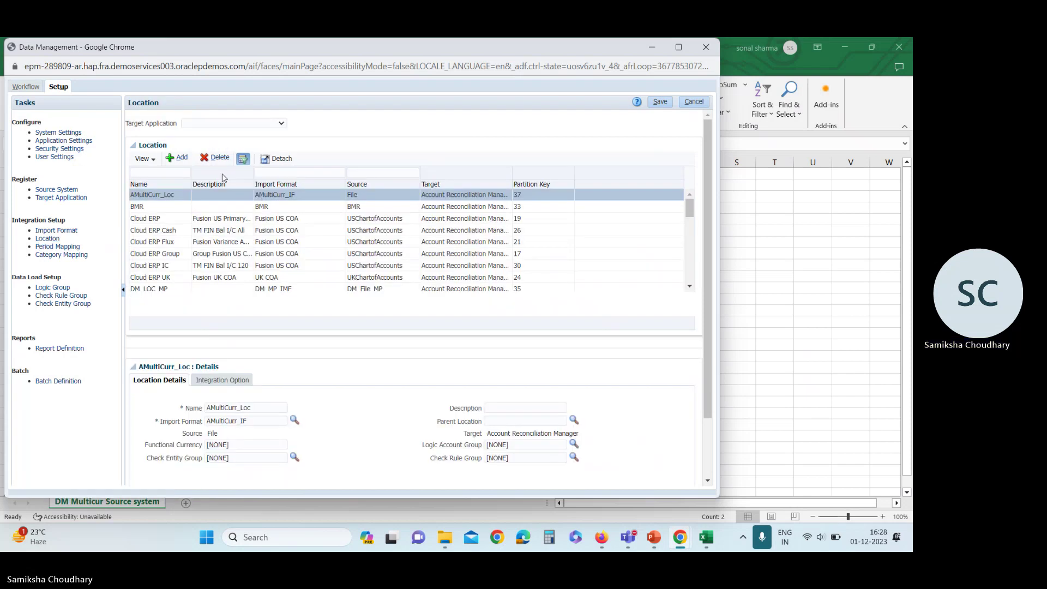
Add a new location named MultiCR_LOC.
left_click(181, 158)
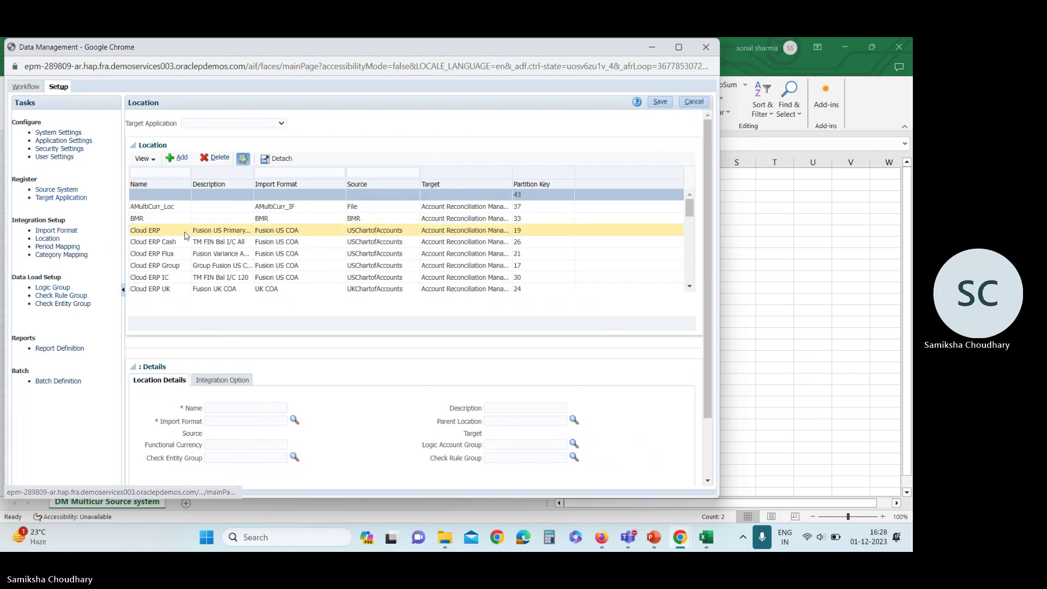
left_click(217, 408)
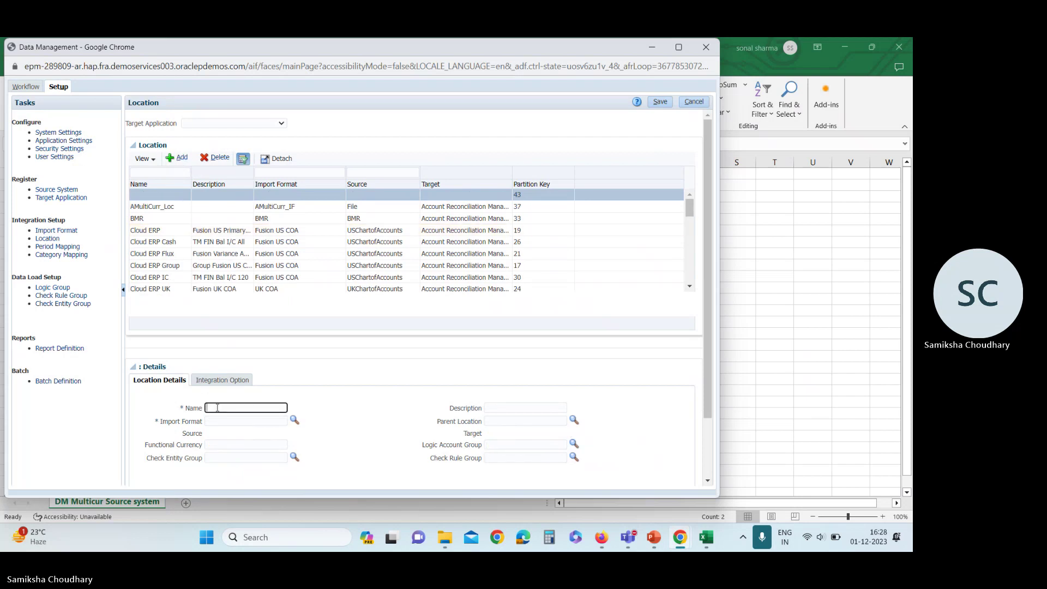
type("m")
key("BackSpace")
type("MultiCR")
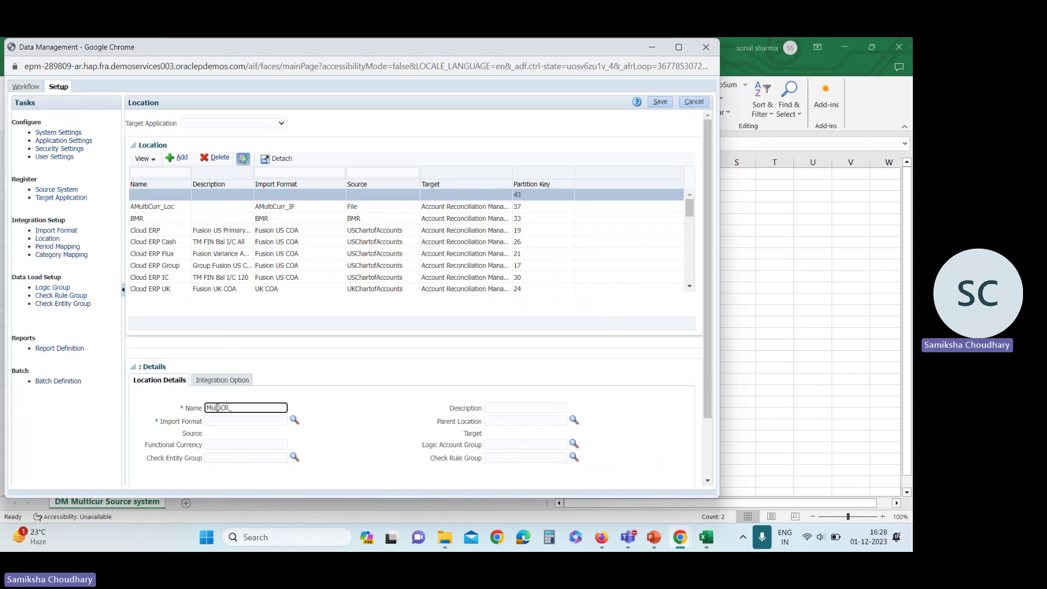
type("_LOC")
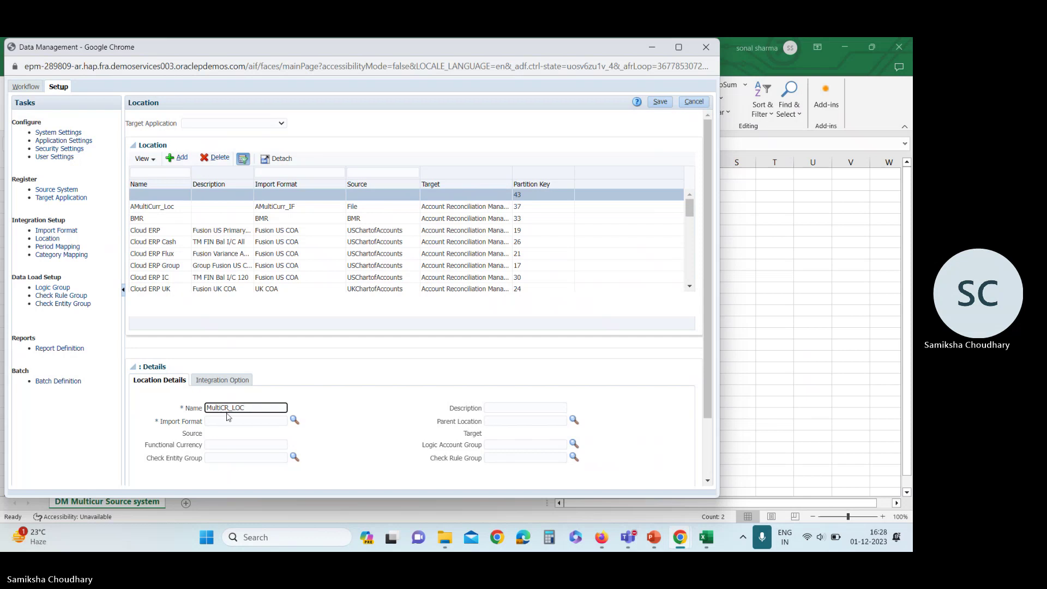
Assign MultiCR_IMF as the location's import format and save it.
left_click(294, 422)
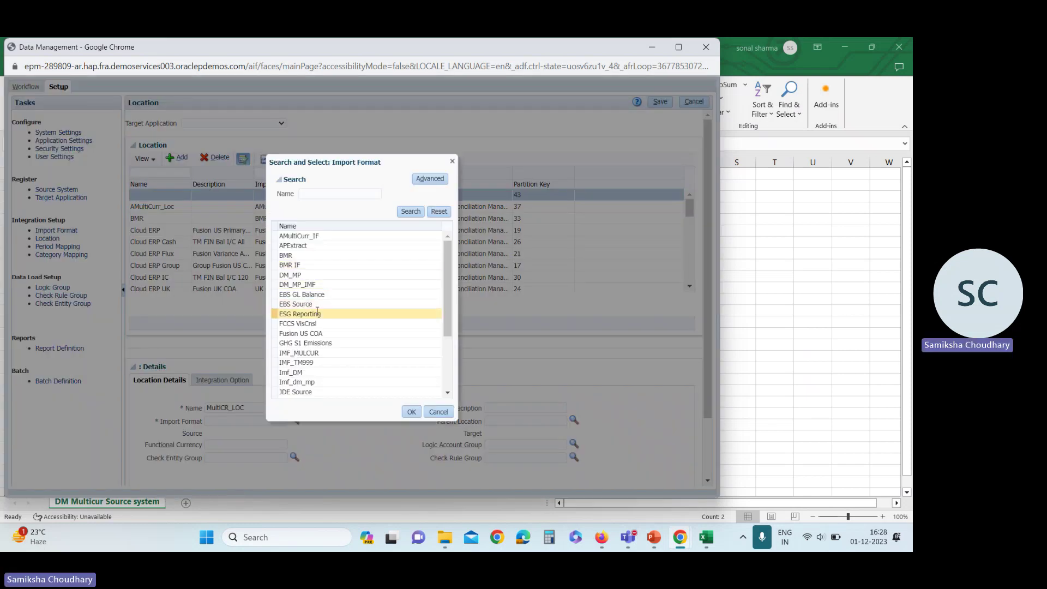
scroll(319, 314, "down", 3)
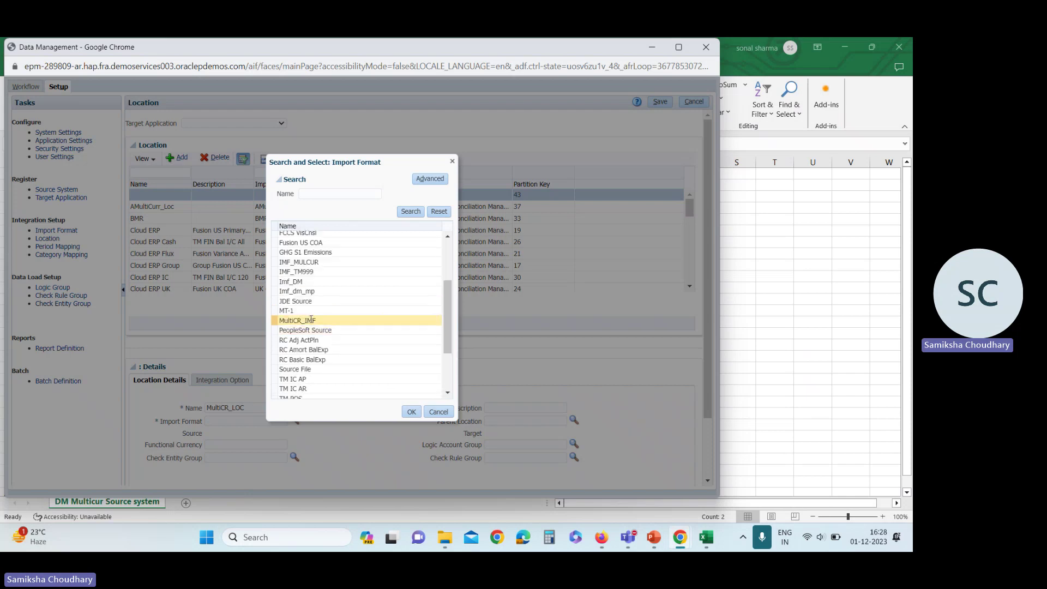
left_click(309, 320)
left_click(407, 413)
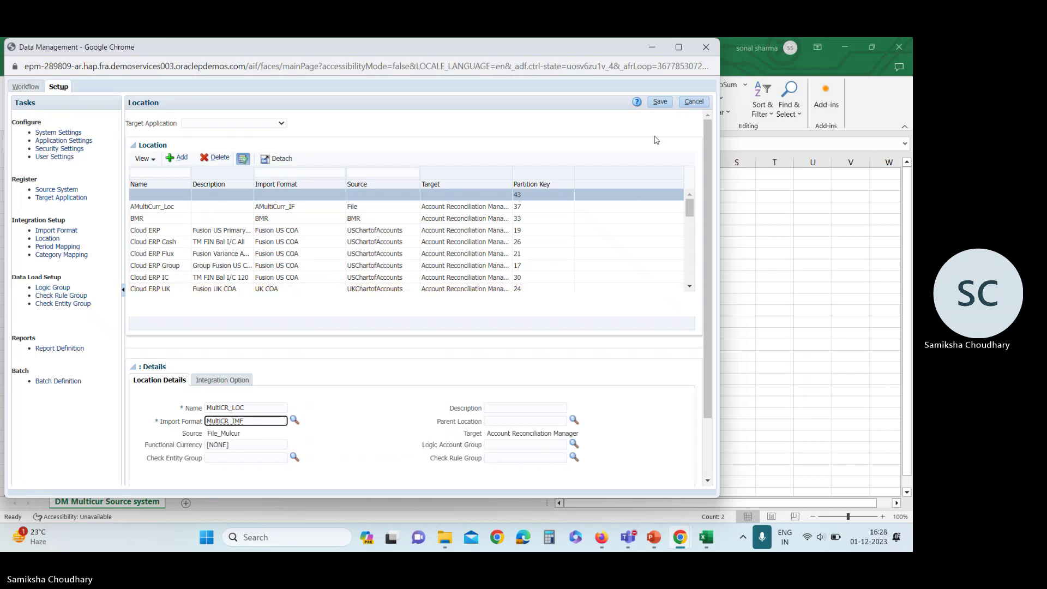
left_click(663, 103)
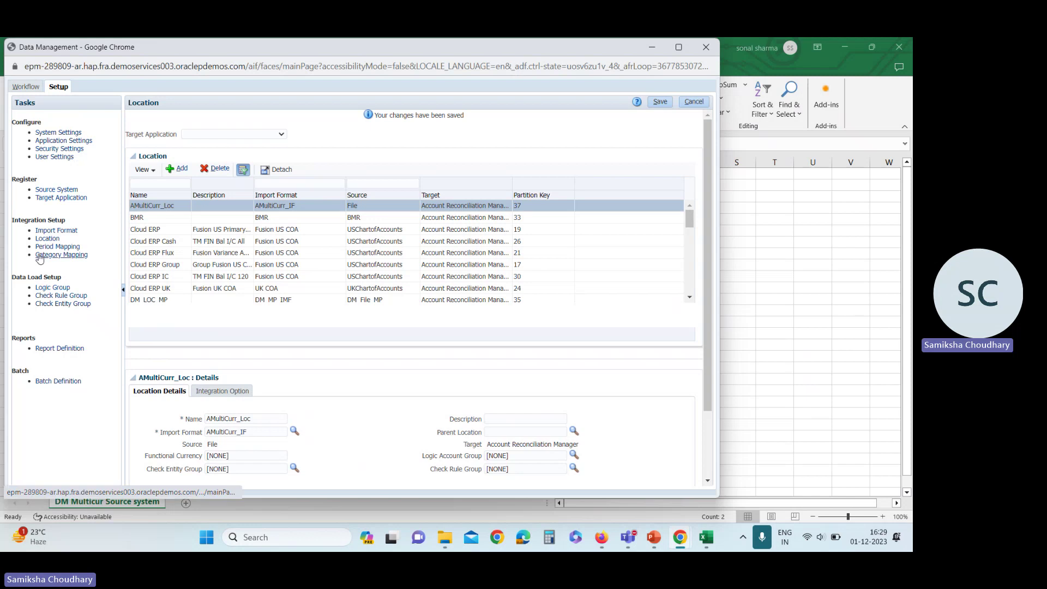
Open Data Load Mapping and set the point-of-view location to MultiCR_LOC.
left_click(36, 90)
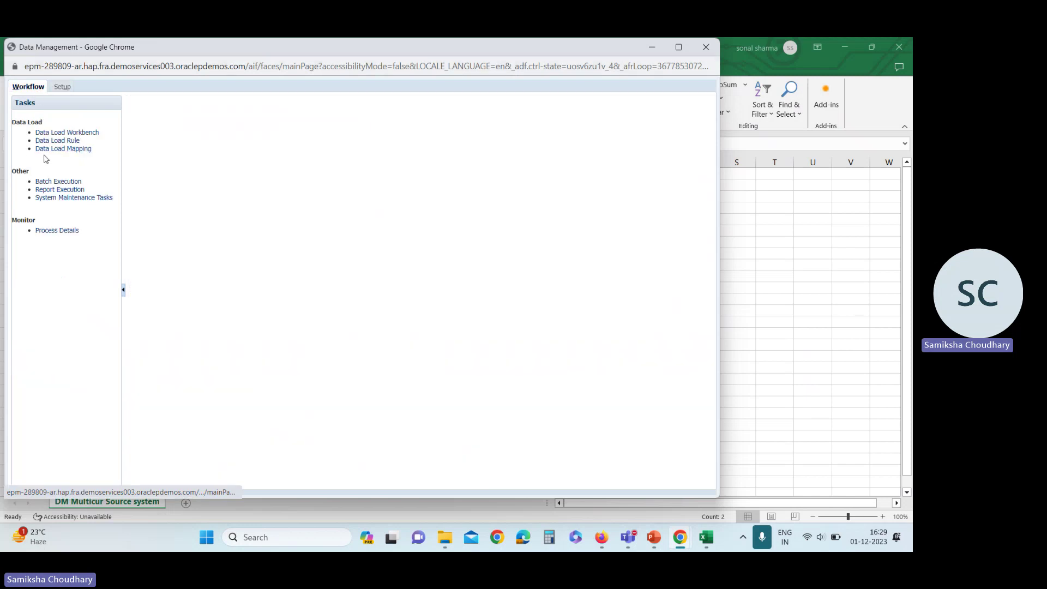
left_click(51, 150)
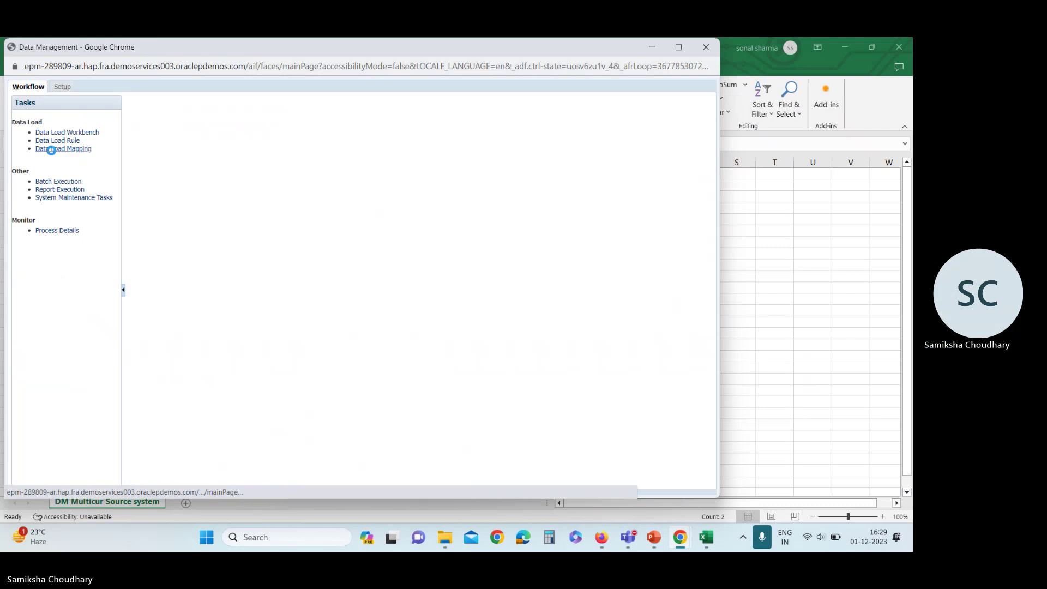
left_click(189, 478)
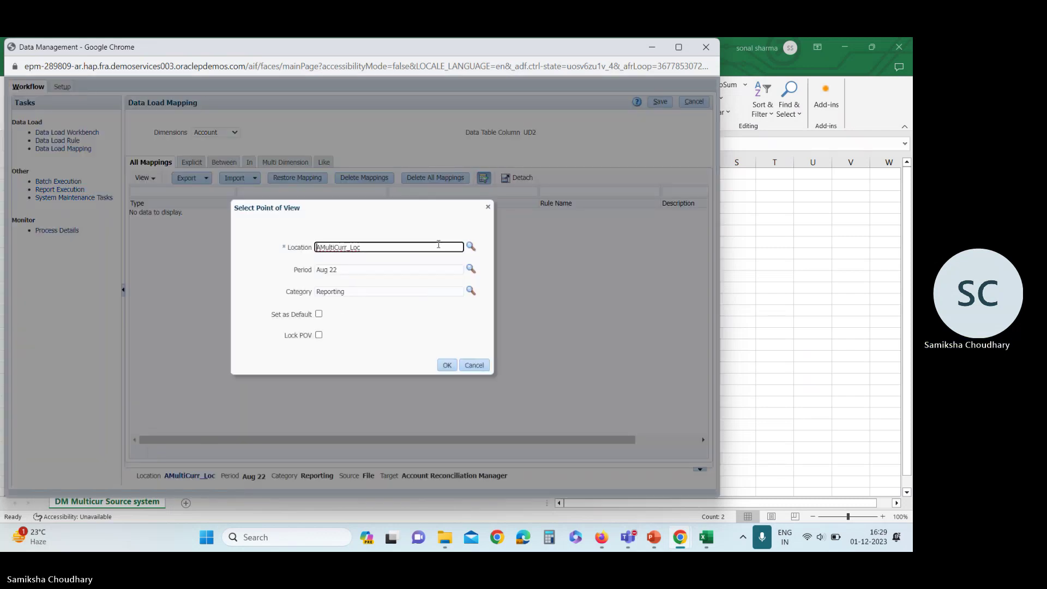
left_click(470, 247)
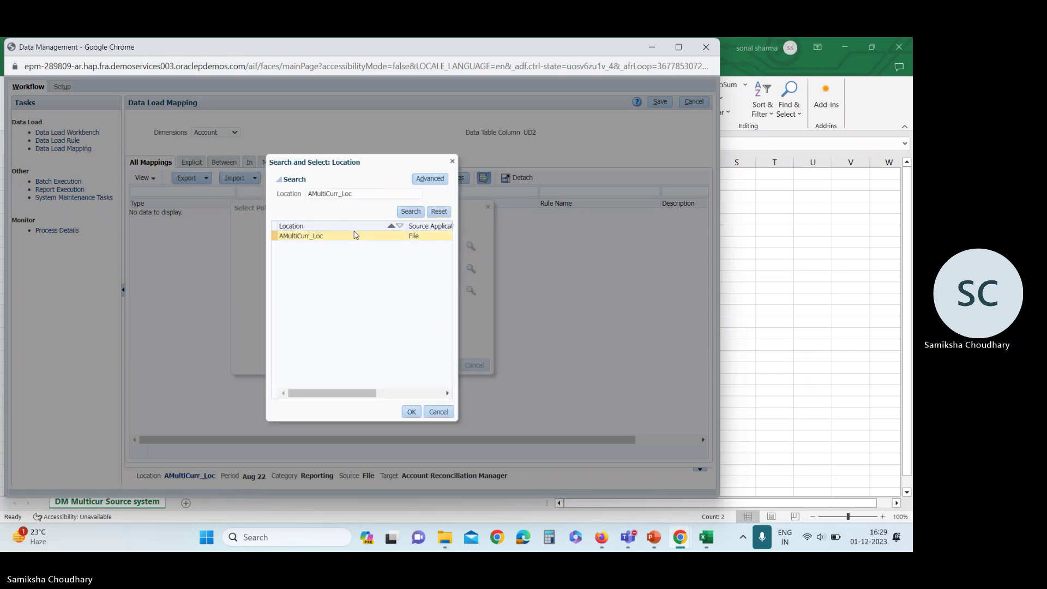
left_click(435, 213)
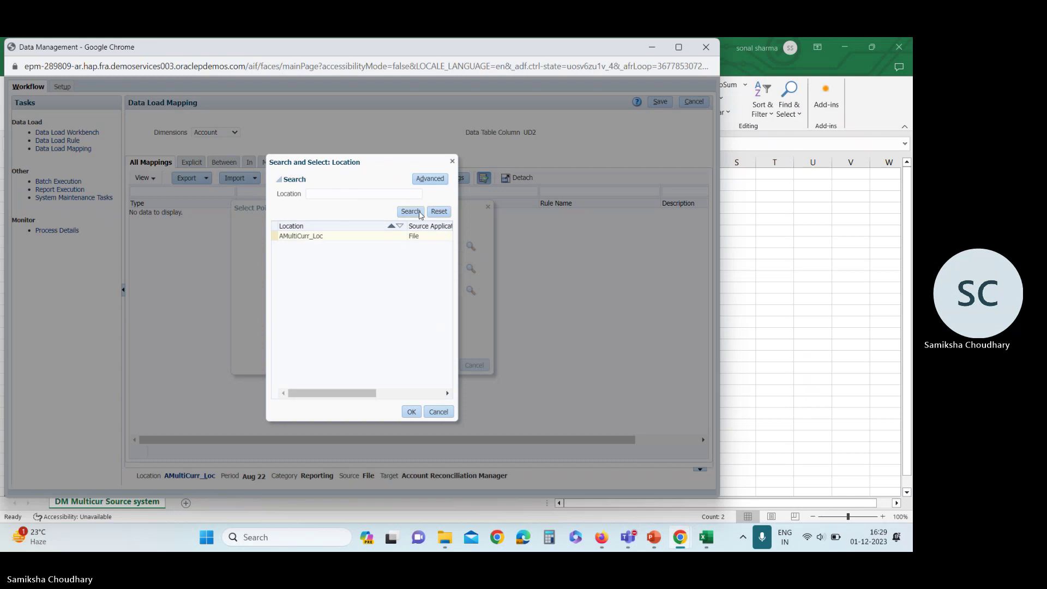
left_click(411, 212)
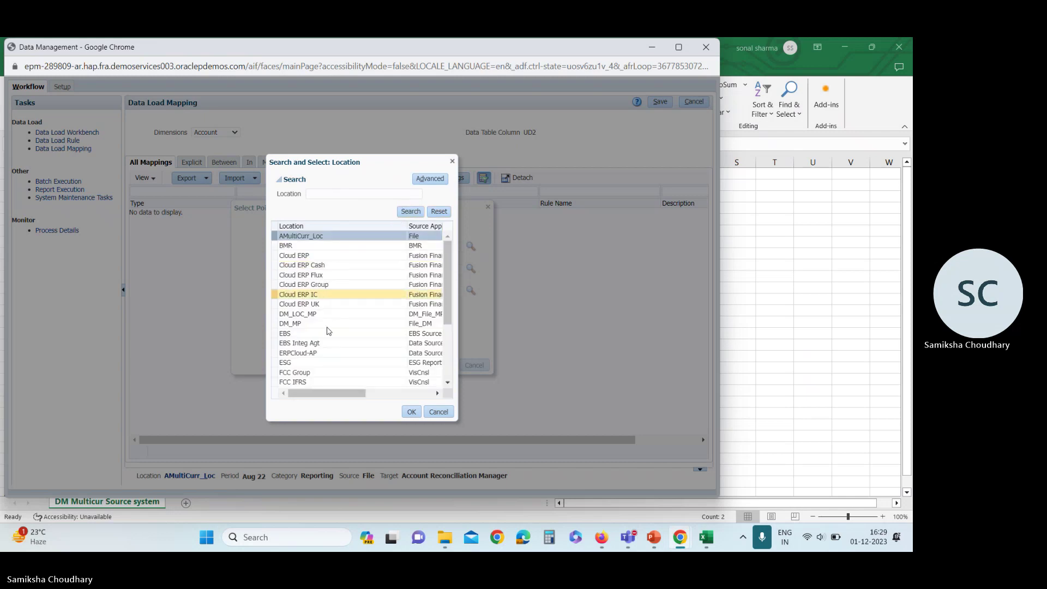
scroll(325, 329, "down", 5)
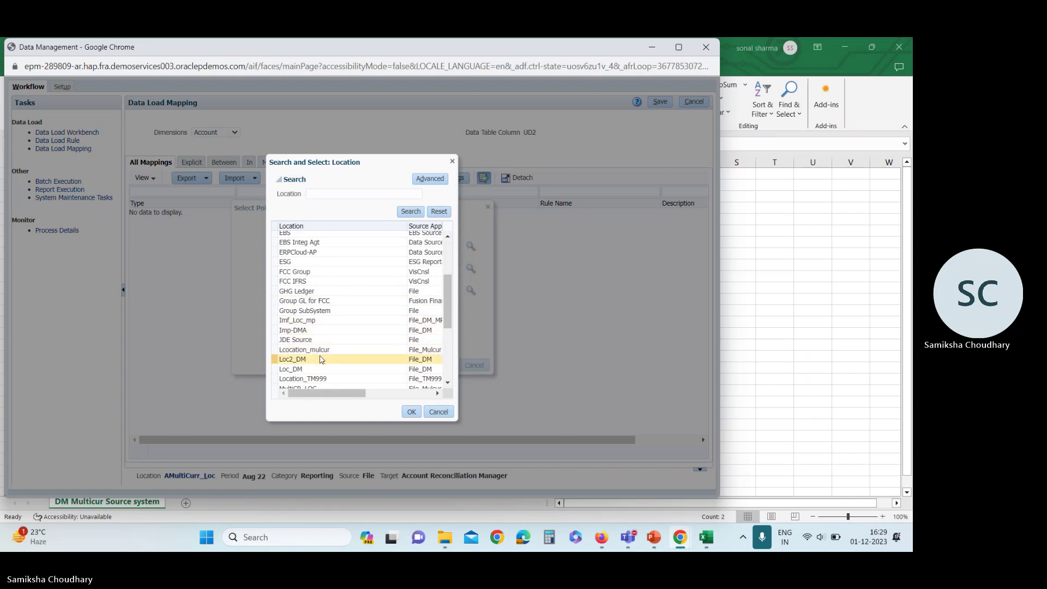
scroll(320, 359, "down", 1)
left_click(319, 376)
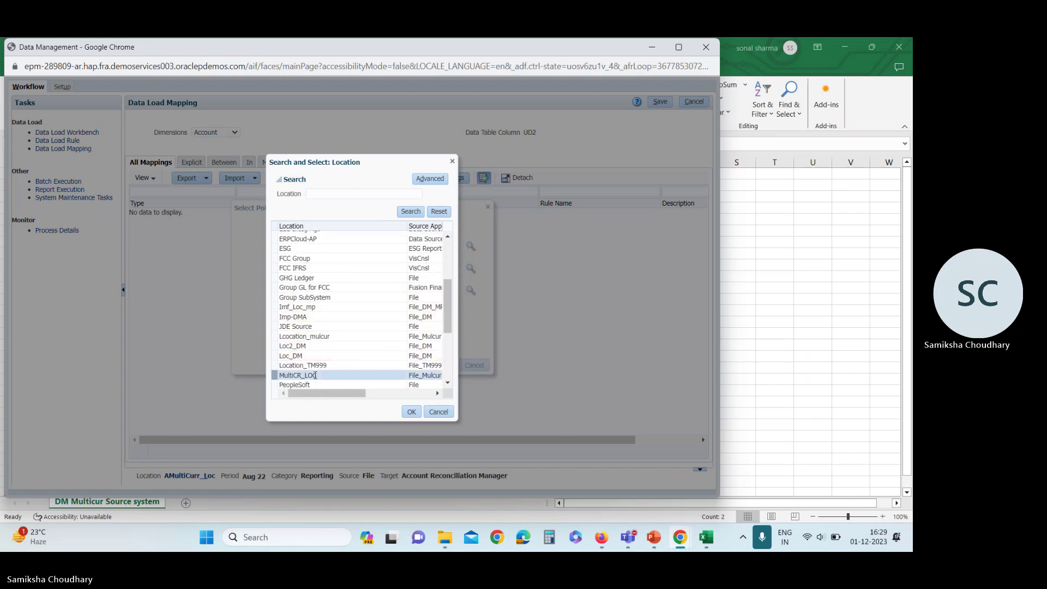
left_click(410, 412)
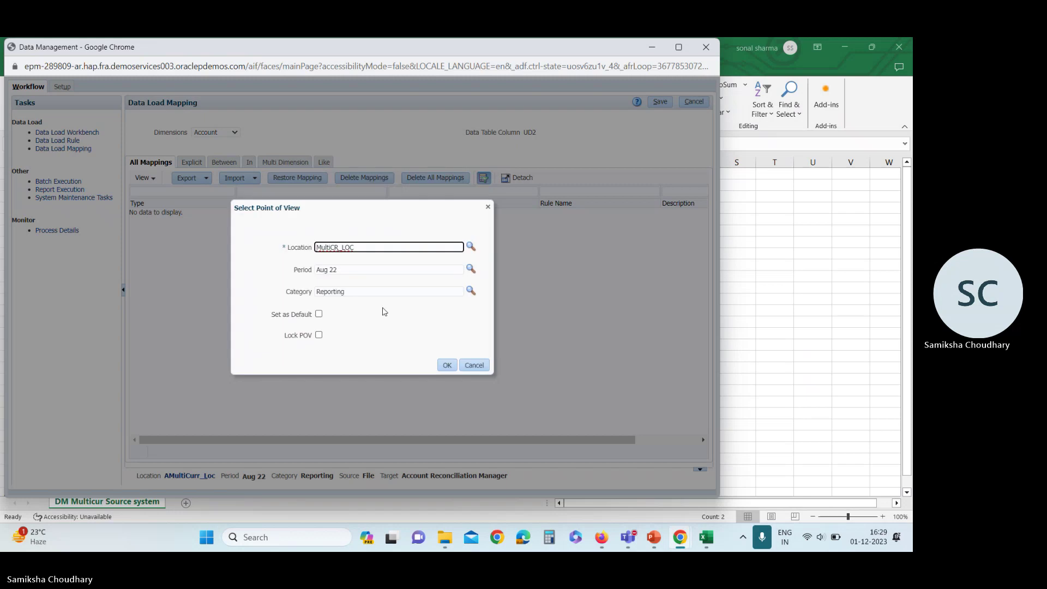
Set the point-of-view period to Jul 22.
left_click(471, 270)
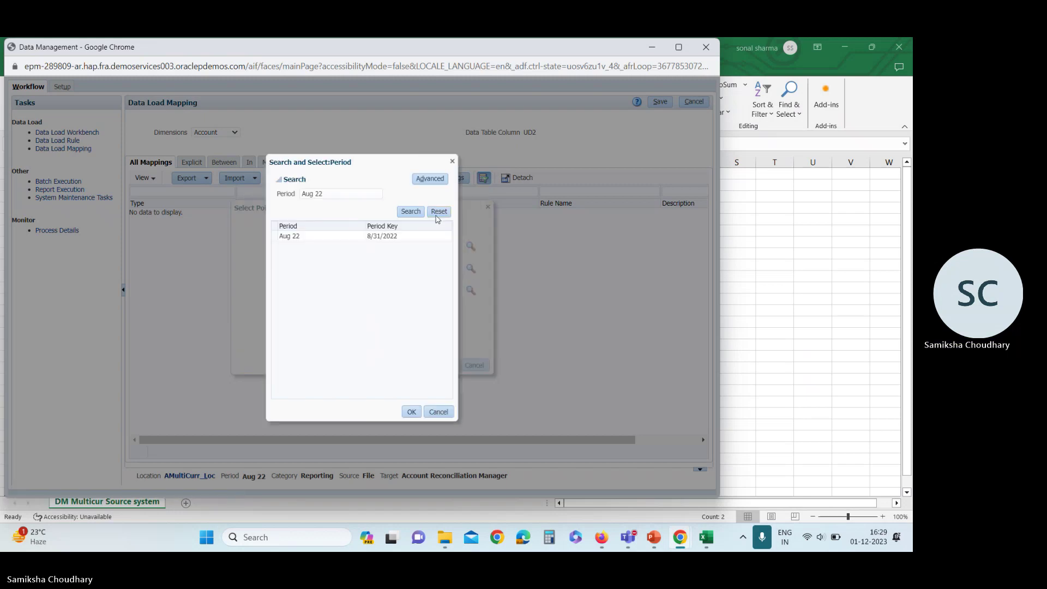
left_click(439, 213)
left_click(410, 212)
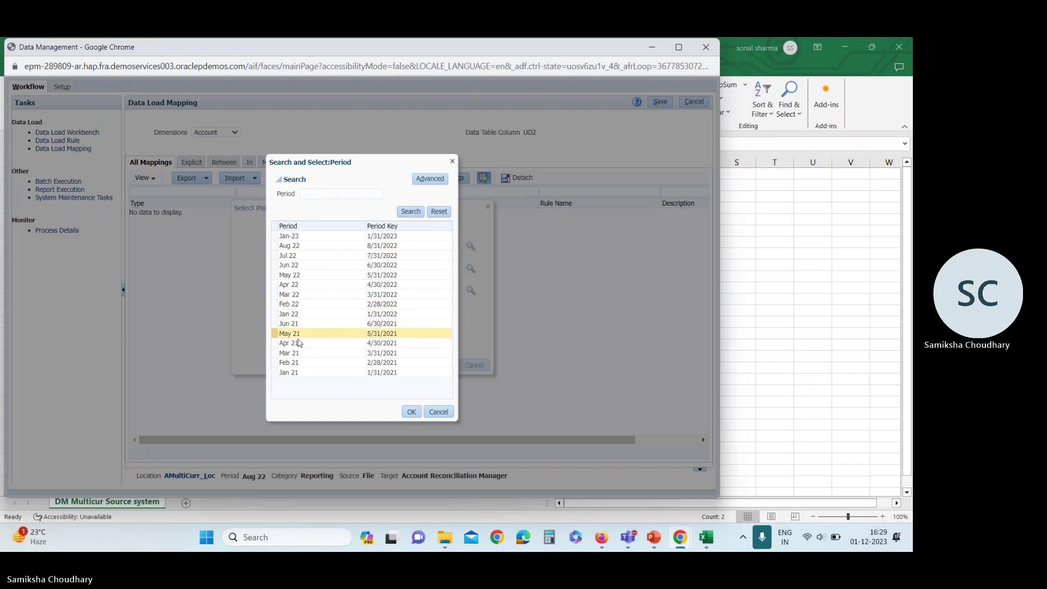
left_click(301, 257)
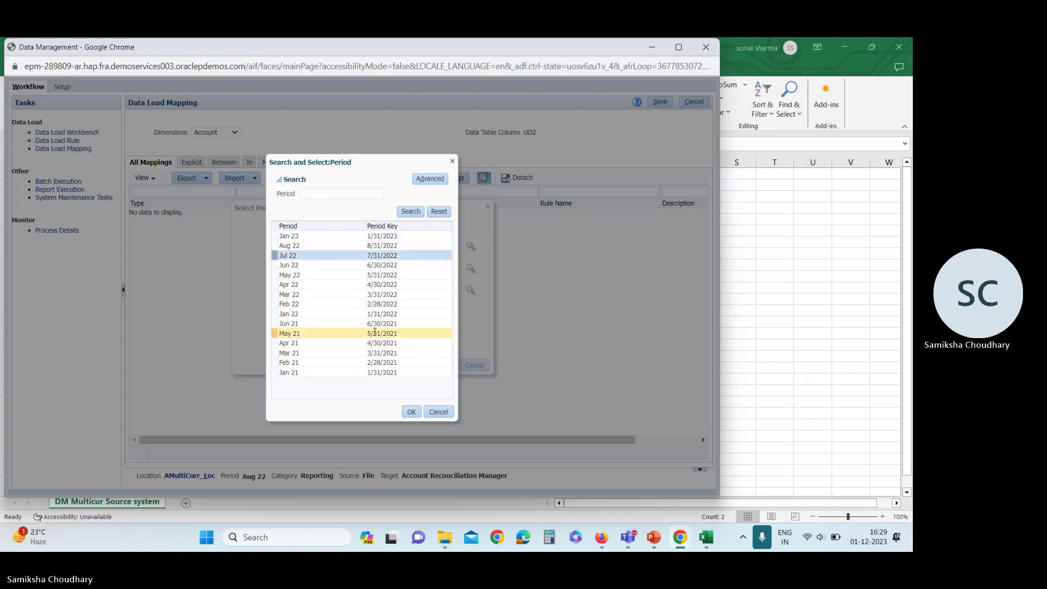
left_click(413, 412)
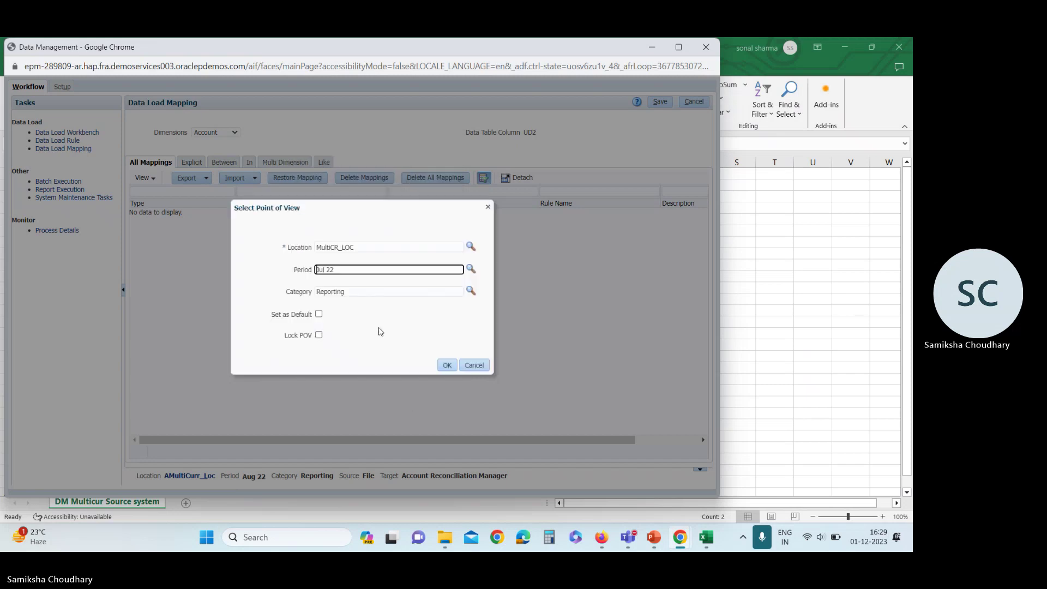
Set the category to Functional and apply the point of view.
left_click(469, 292)
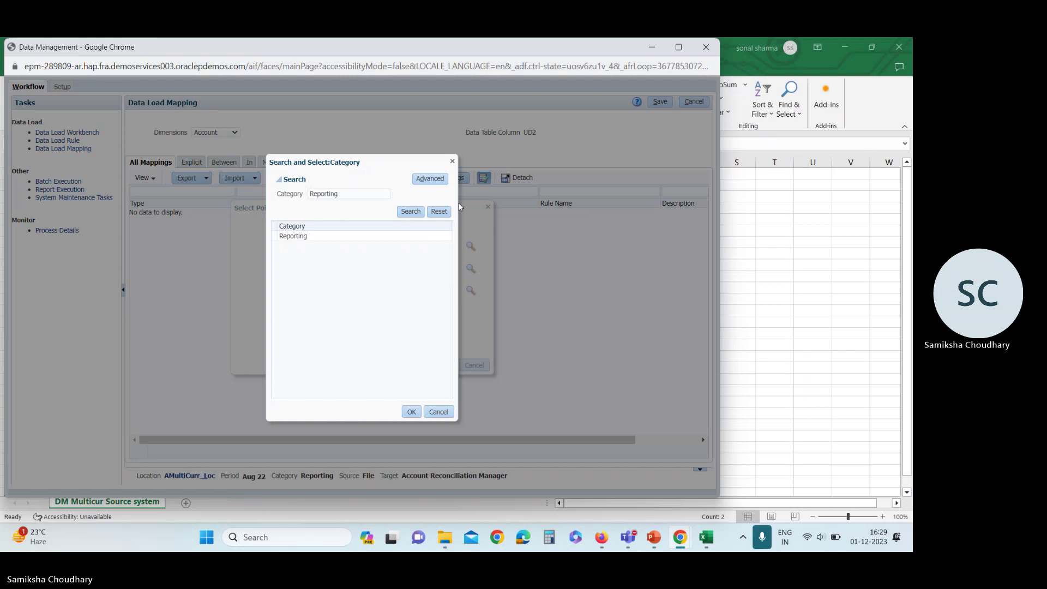
left_click(439, 213)
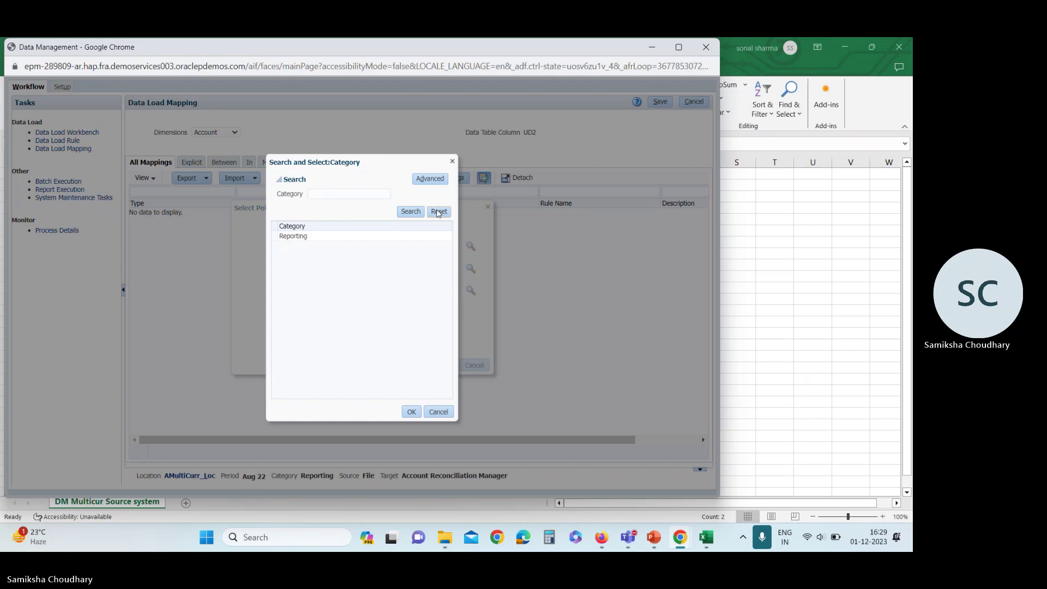
left_click(406, 212)
left_click(314, 258)
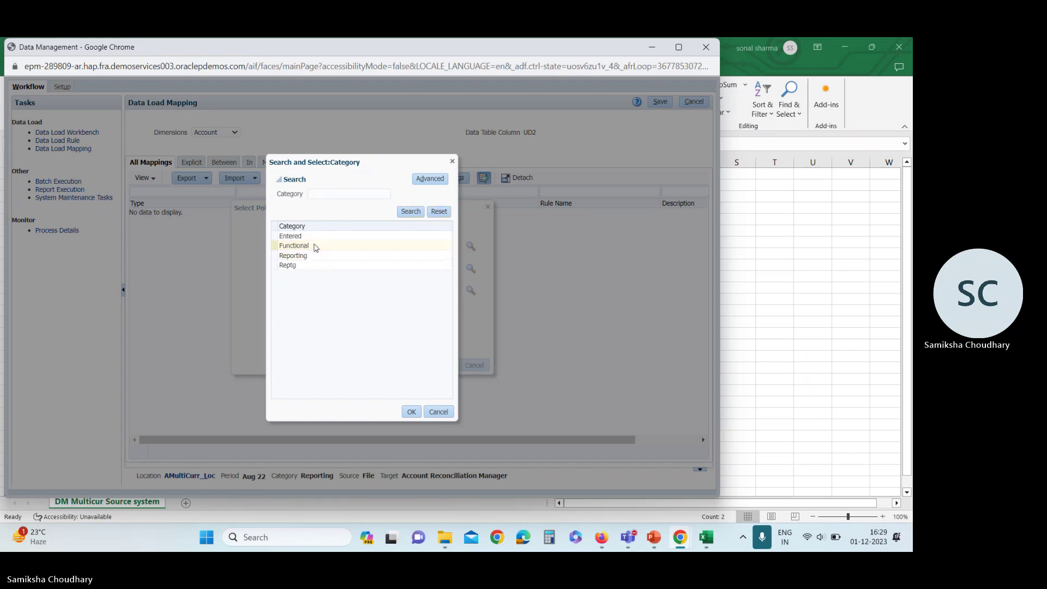
left_click(315, 246)
left_click(314, 237)
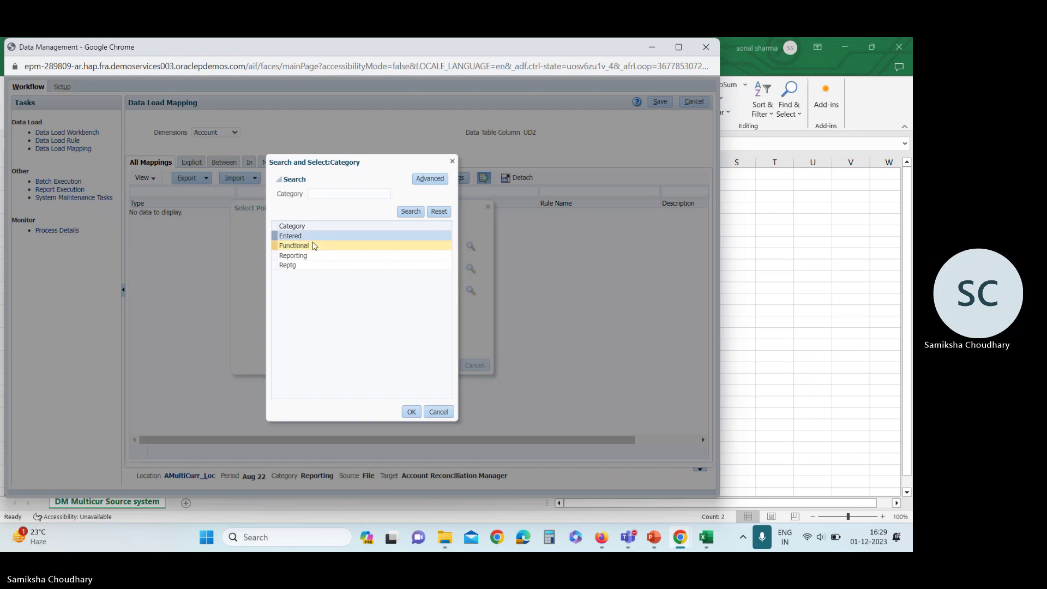
left_click(315, 246)
left_click(412, 412)
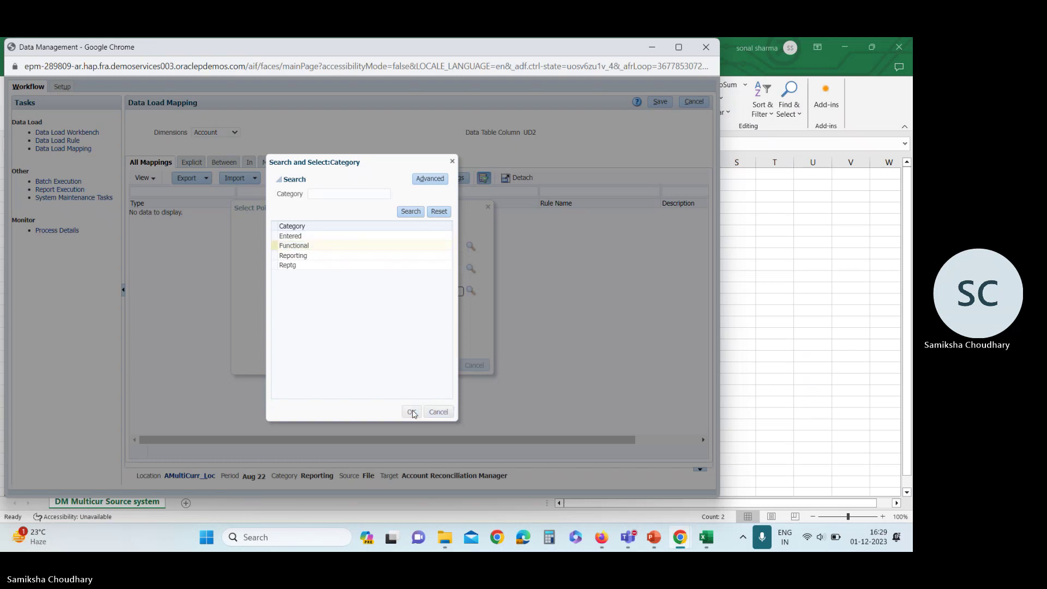
left_click(445, 366)
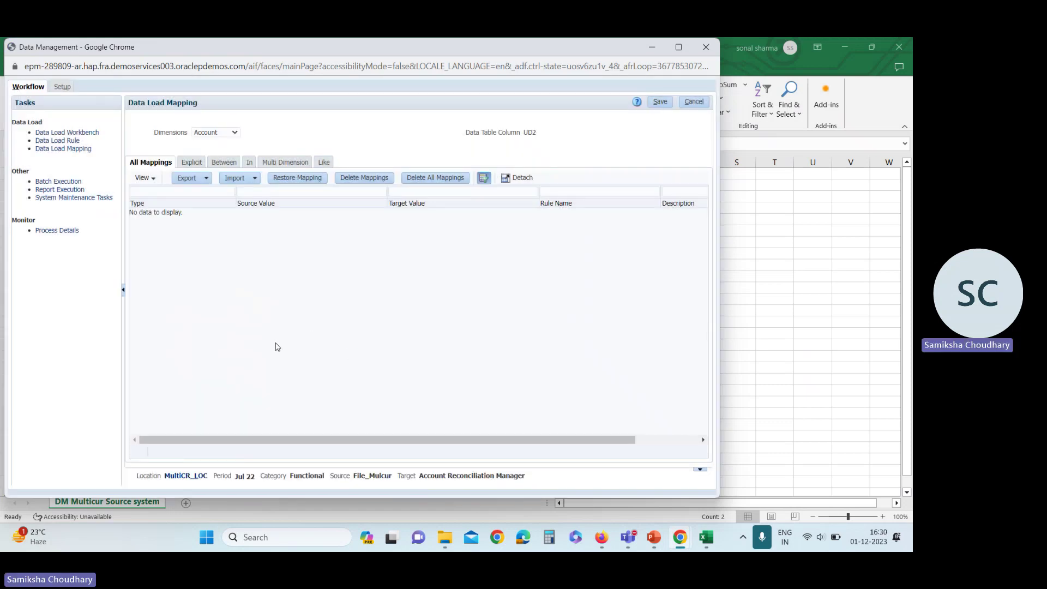
Keep Account as the mapping dimension and switch to Like mappings.
left_click(226, 133)
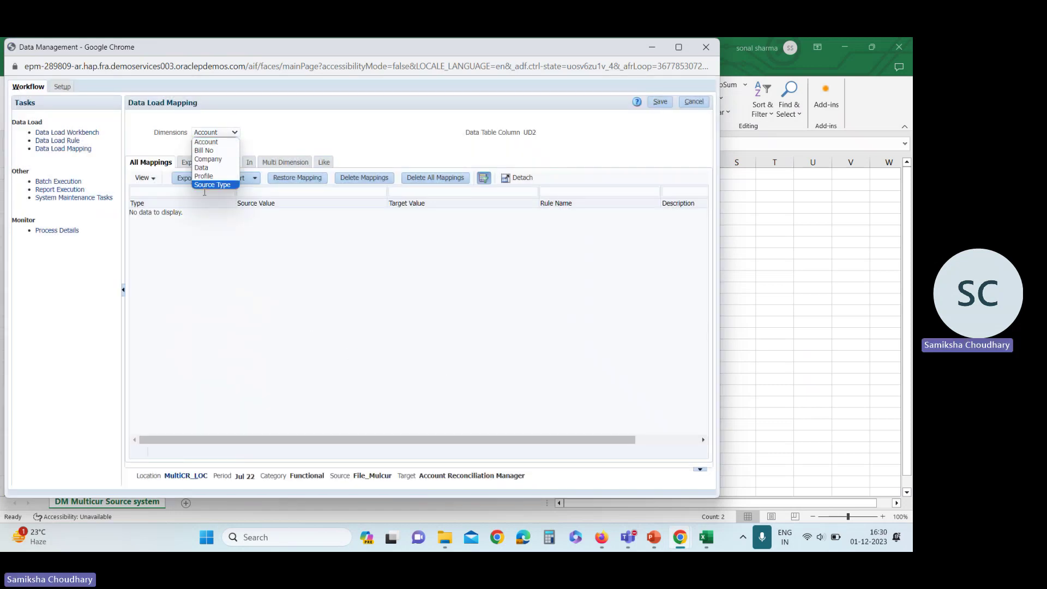
left_click(212, 282)
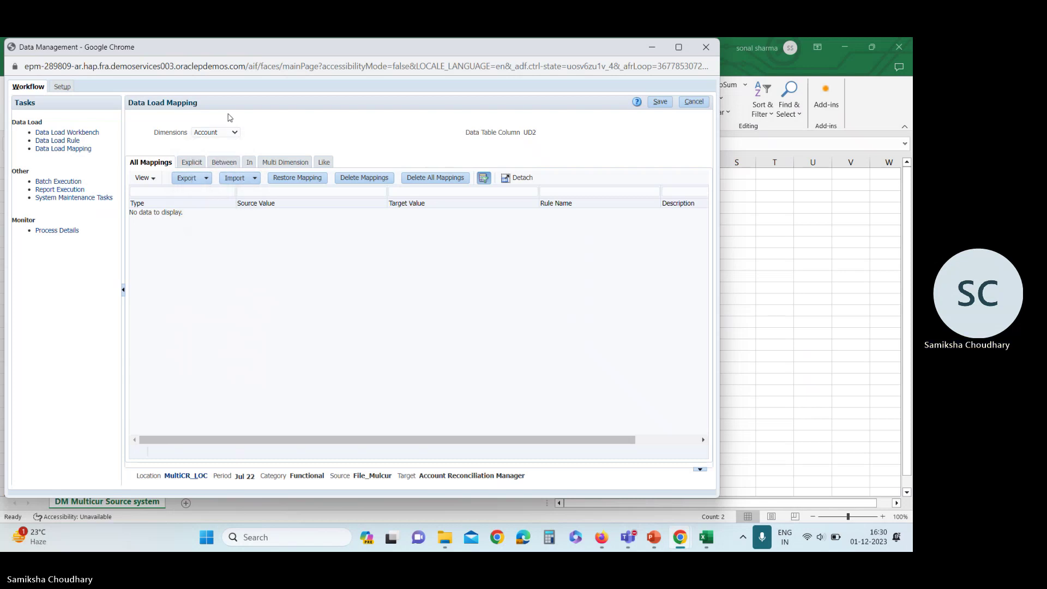
left_click(231, 132)
left_click(232, 132)
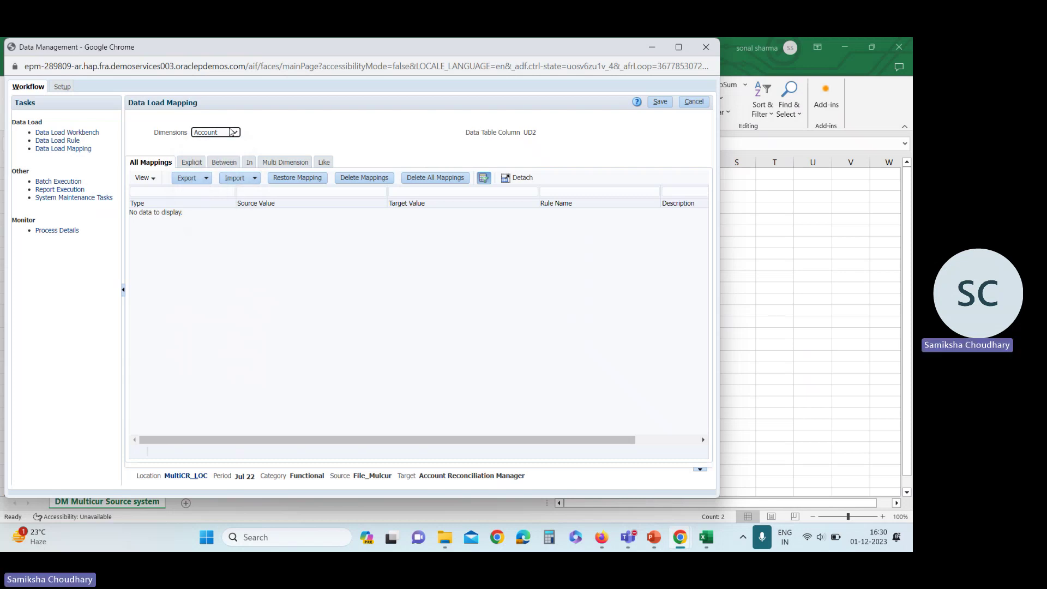
left_click(323, 163)
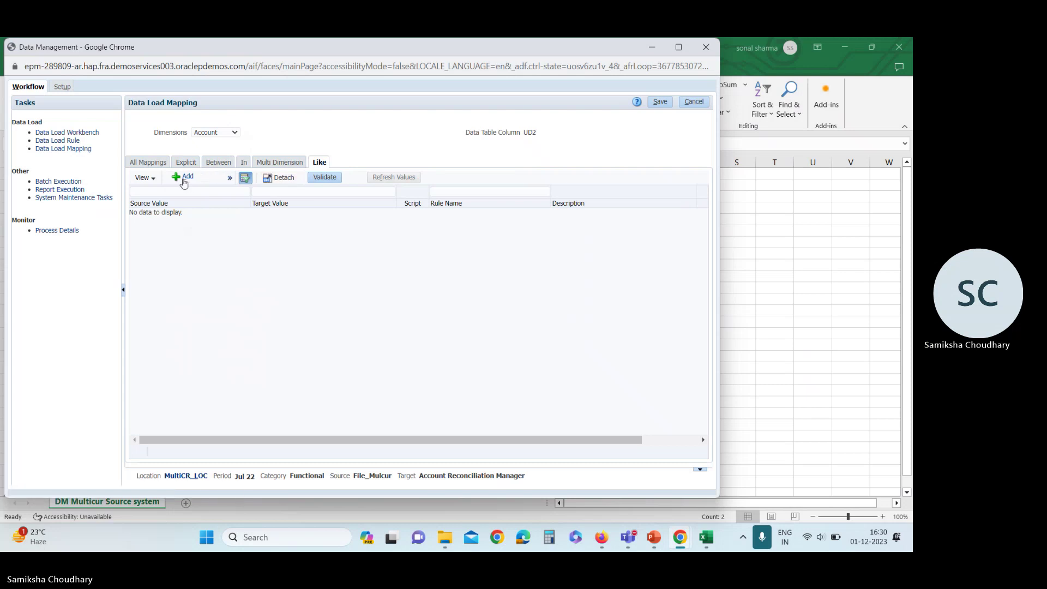
Add a Like mapping from source * to target * named R1 and save it.
left_click(186, 177)
left_click(175, 214)
type("*")
key("Tab")
type("*")
key("Tab")
key("Tab")
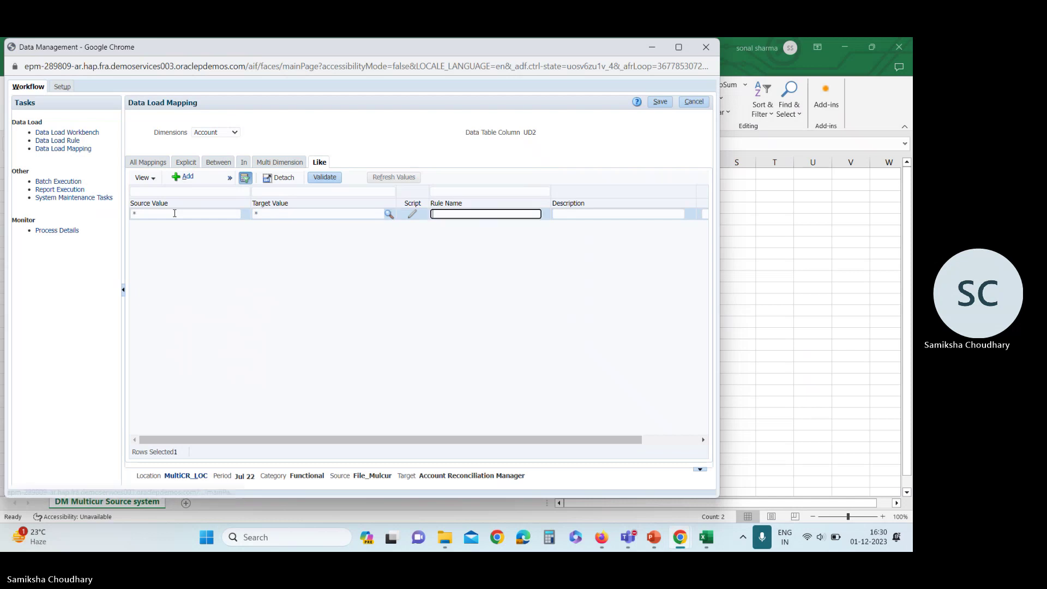
type("R1")
left_click(660, 102)
left_click(224, 135)
Save a catch-all Like mapping * to * for the Company dimension as rule R2.
left_click(210, 166)
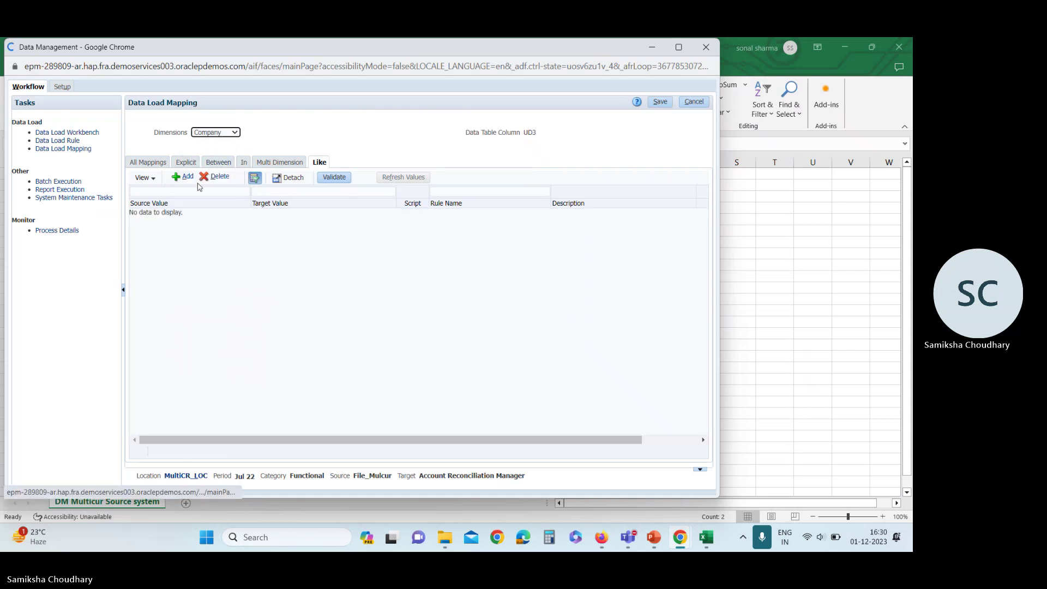
left_click(178, 217)
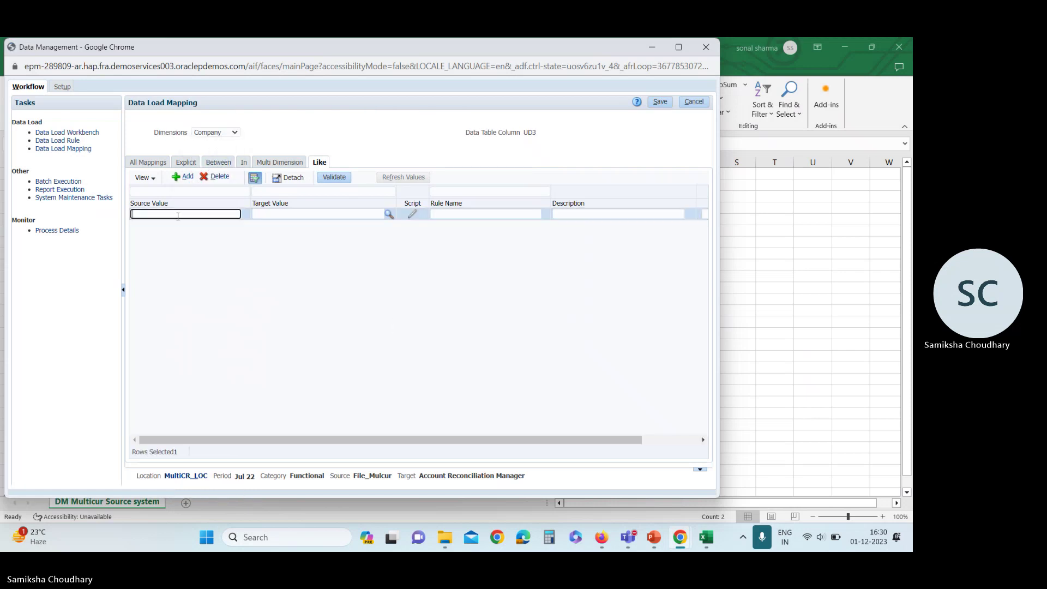
type("*")
key("Tab")
type("*")
key("Tab")
key("Tab")
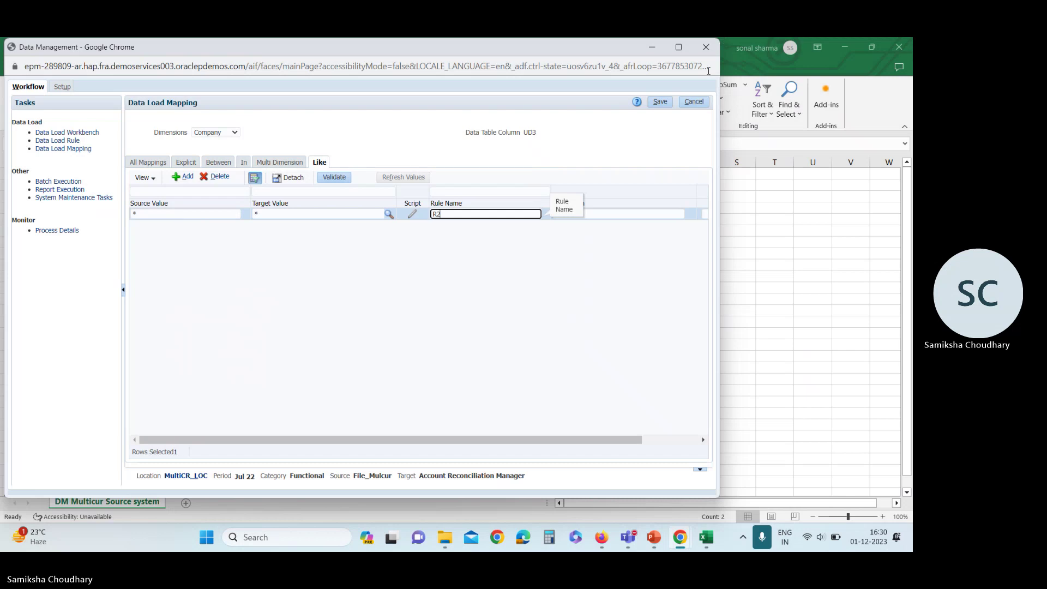
type("R2")
left_click(660, 102)
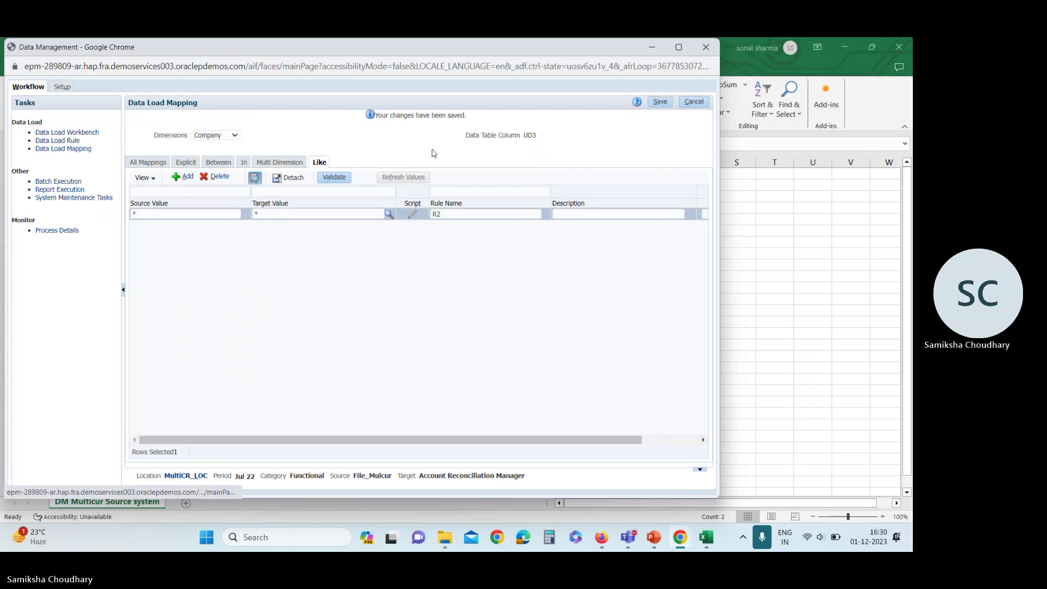
Add and save a Data dimension Like mapping * to * named R3.
left_click(217, 137)
left_click(219, 167)
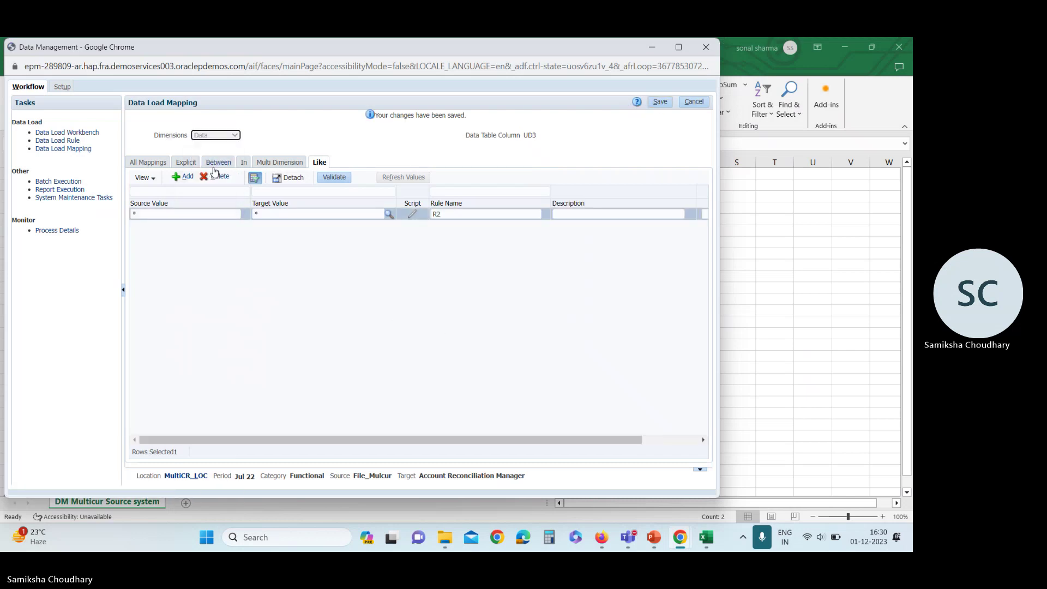
left_click(225, 131)
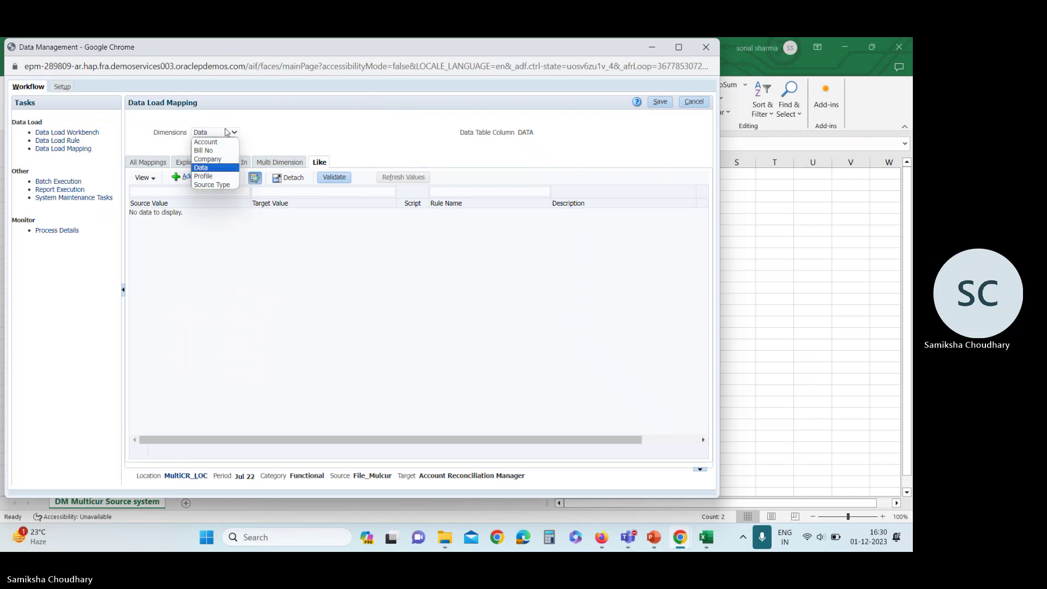
left_click(202, 168)
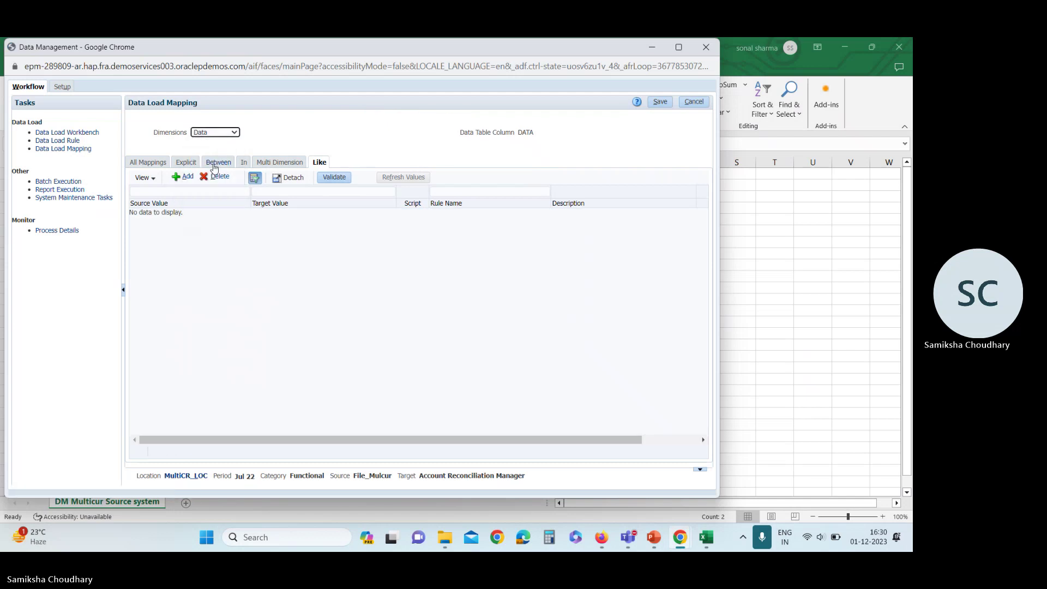
left_click(184, 177)
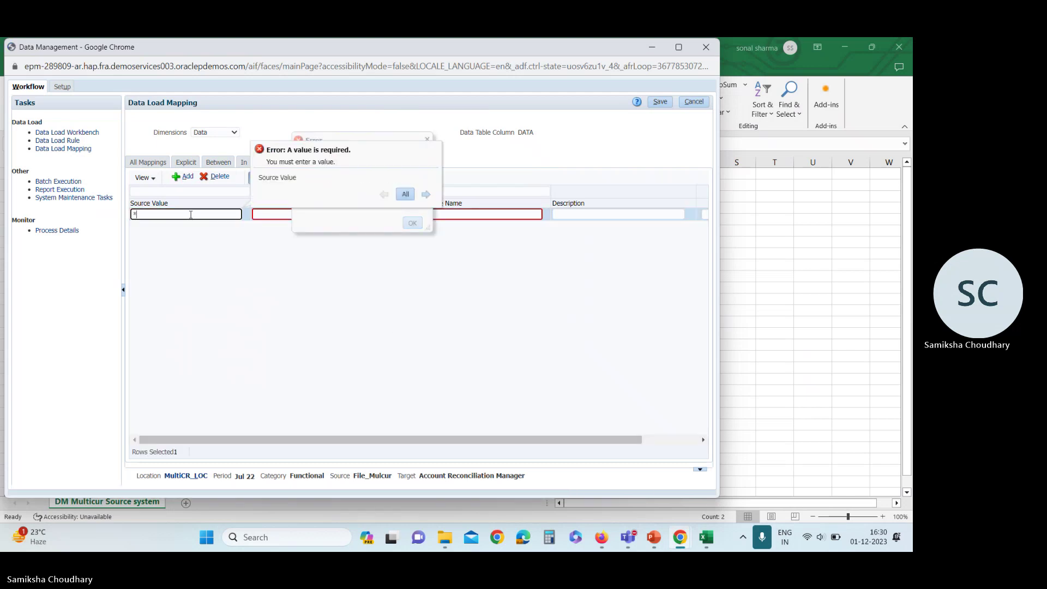
type("*")
left_click(272, 215)
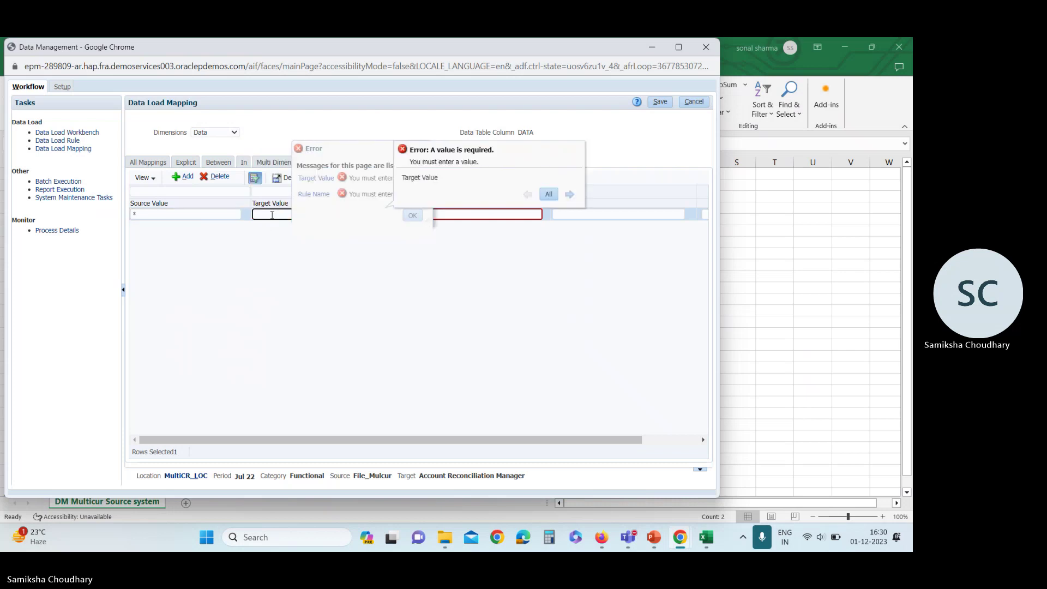
type("*")
key("Tab")
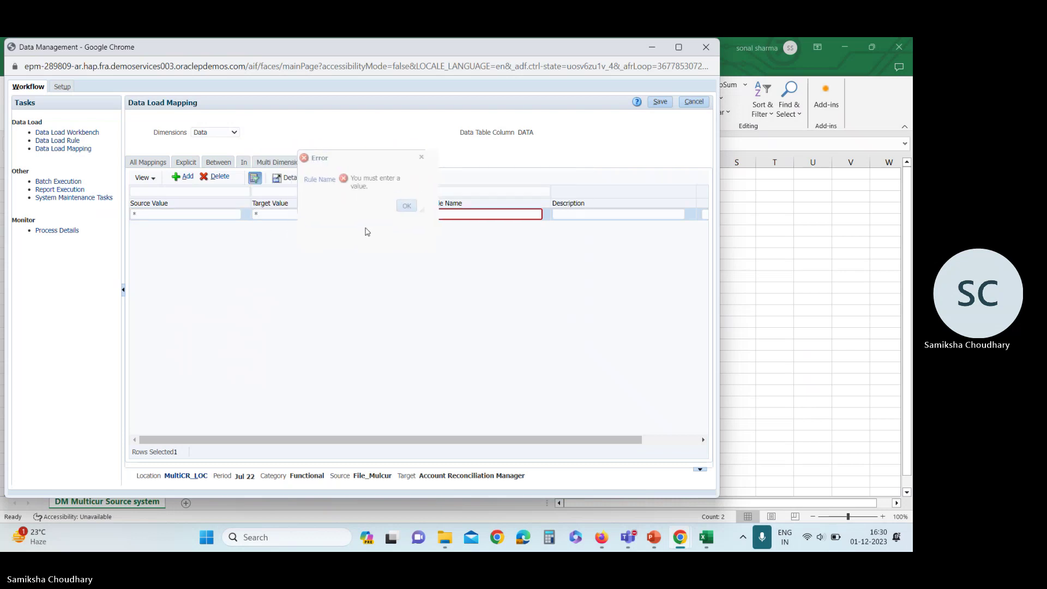
left_click(413, 207)
left_click(465, 216)
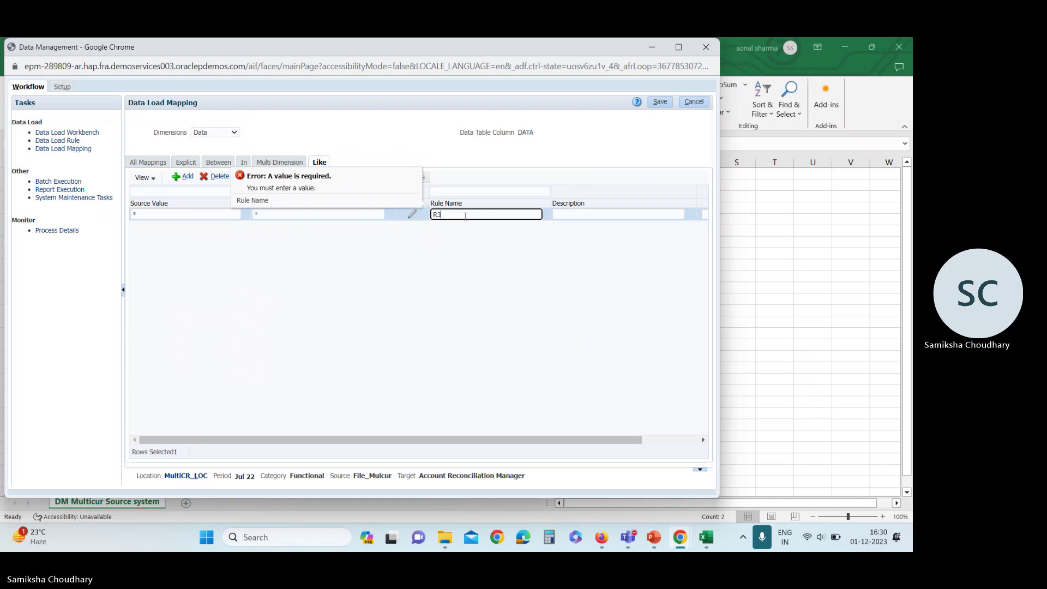
type("R3")
left_click(661, 102)
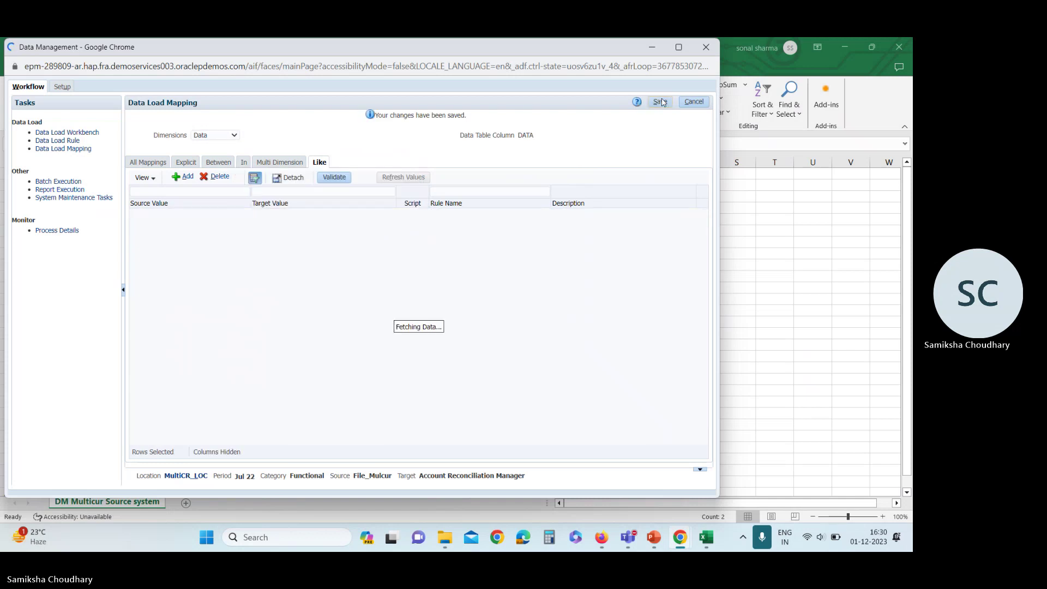
Add and save a Profile dimension Like mapping * to * named R4.
left_click(197, 136)
left_click(203, 179)
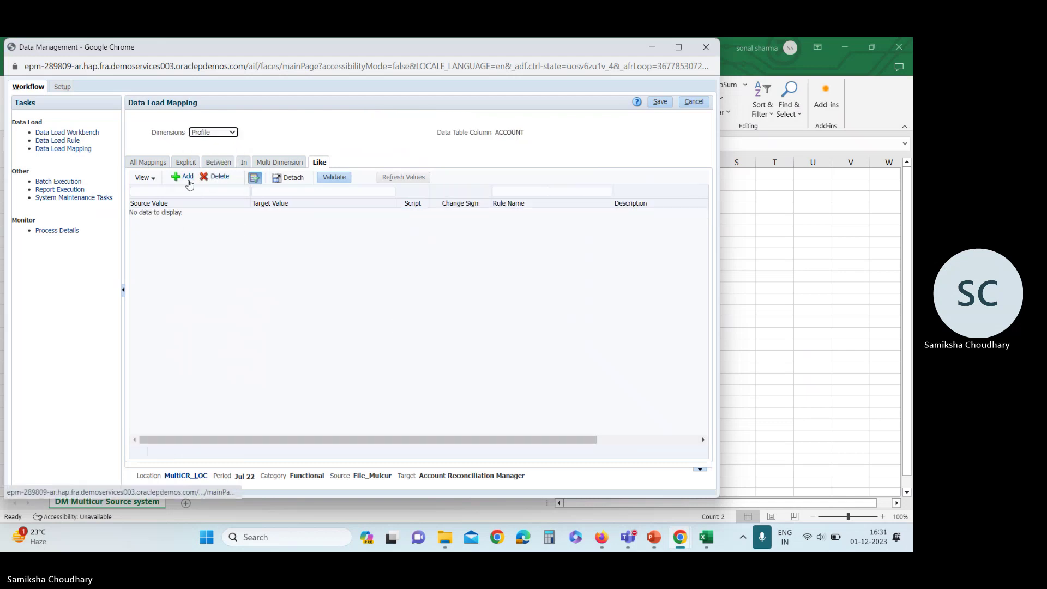
left_click(187, 178)
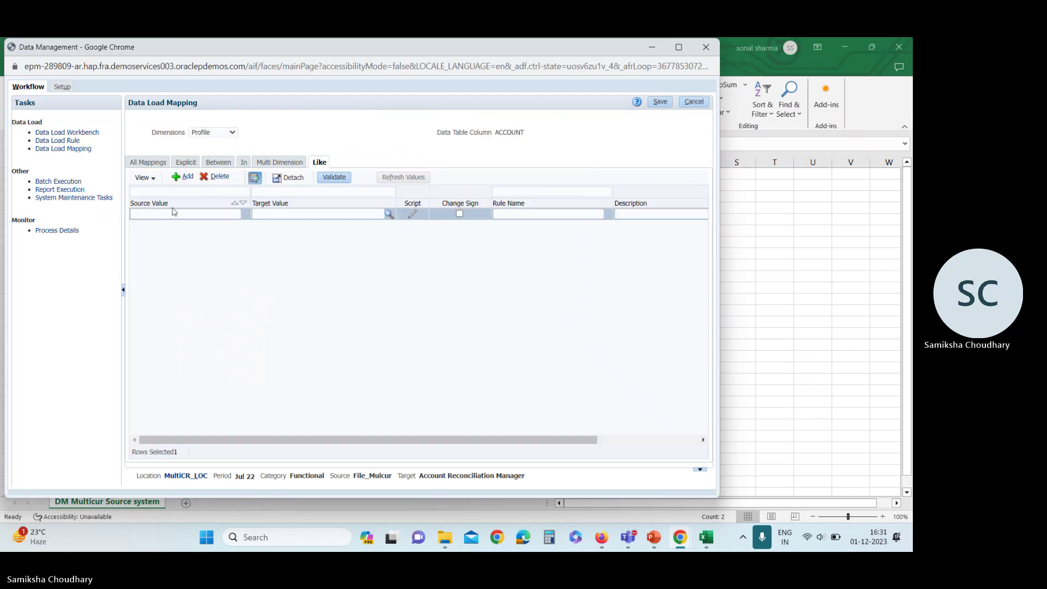
left_click(157, 217)
type("*")
key("Tab")
type("*")
key("Tab")
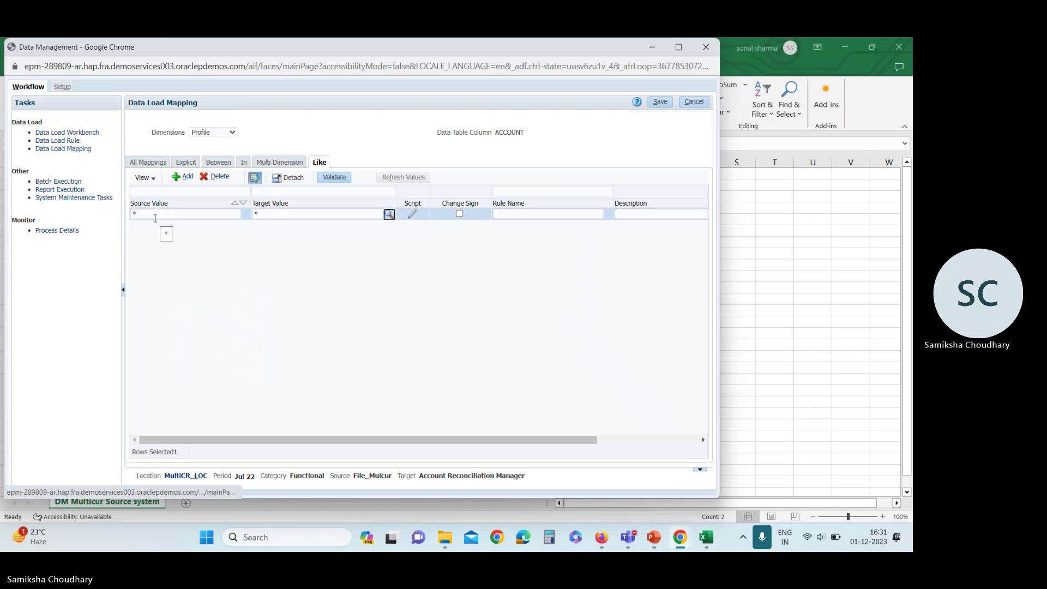
key("Tab")
key("Tab")
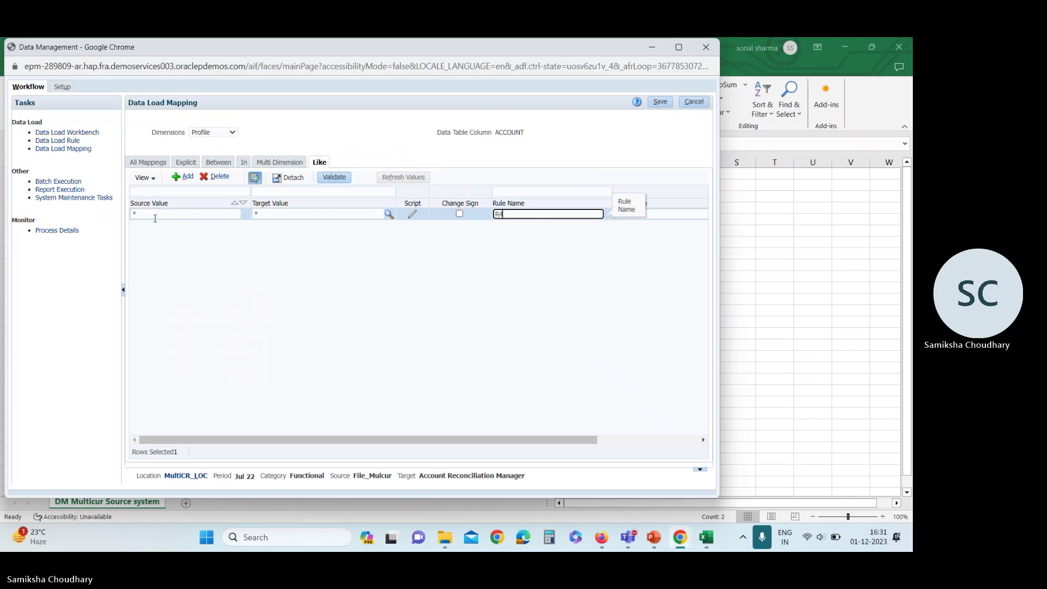
type("R4")
left_click(657, 103)
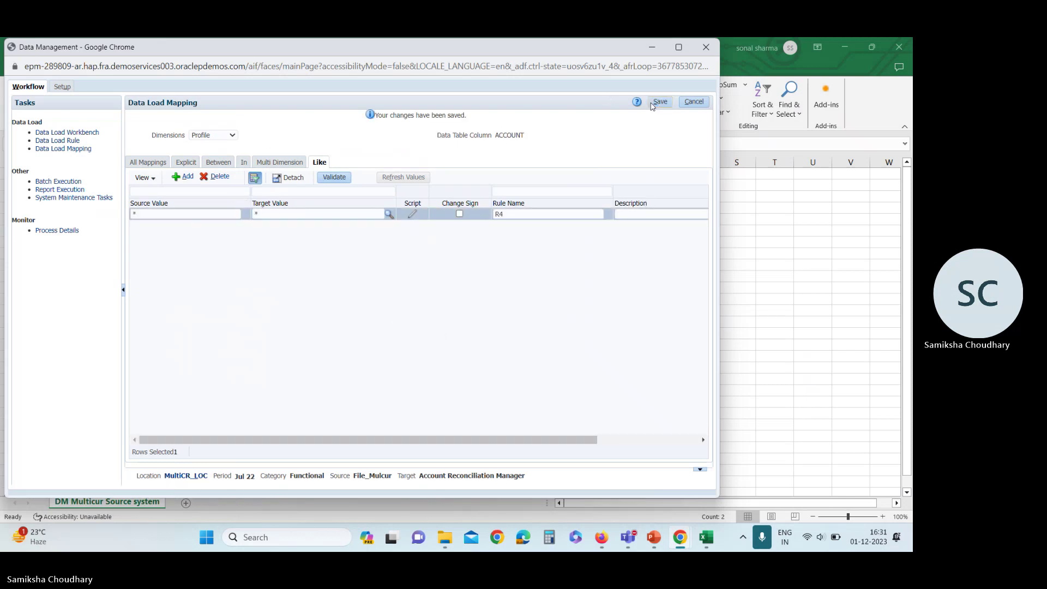
left_click(658, 102)
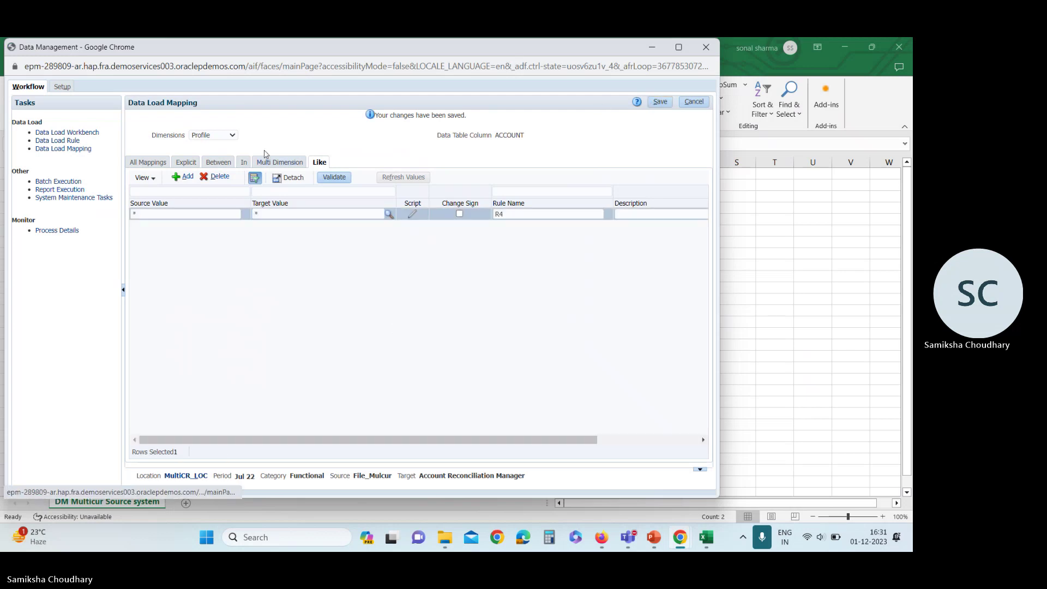
left_click(194, 139)
Save Source Type Like mapping * to 'source system' as R5, then go to Data Load Rule.
left_click(210, 191)
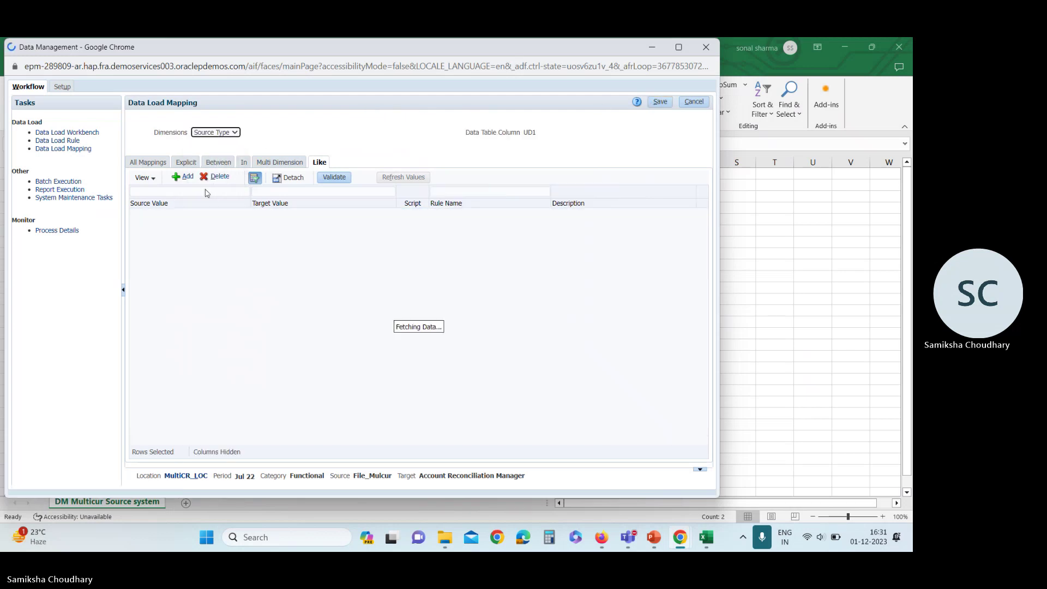
left_click(186, 177)
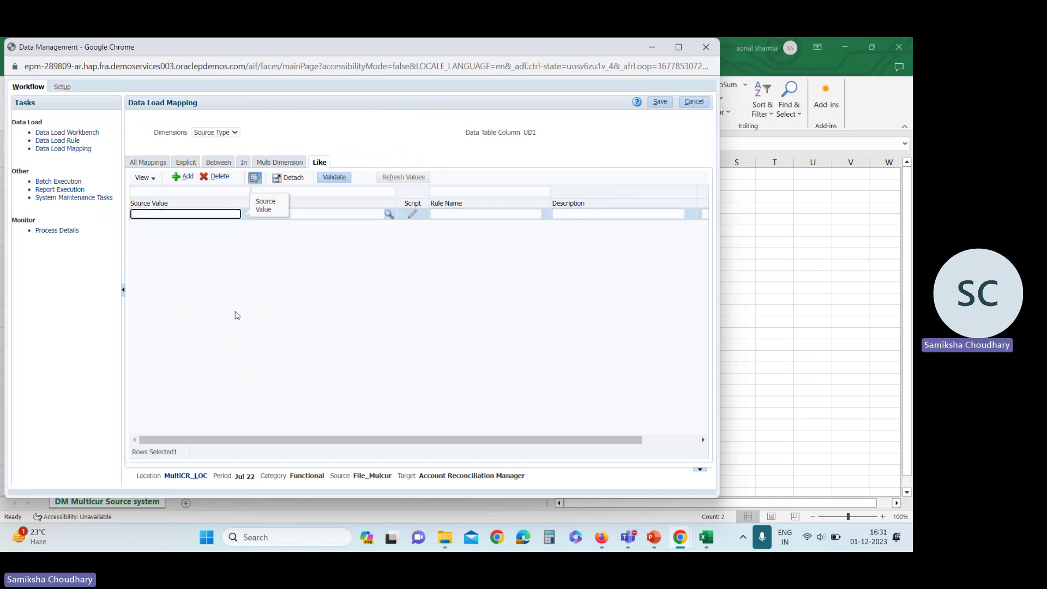
type("*")
key("Tab")
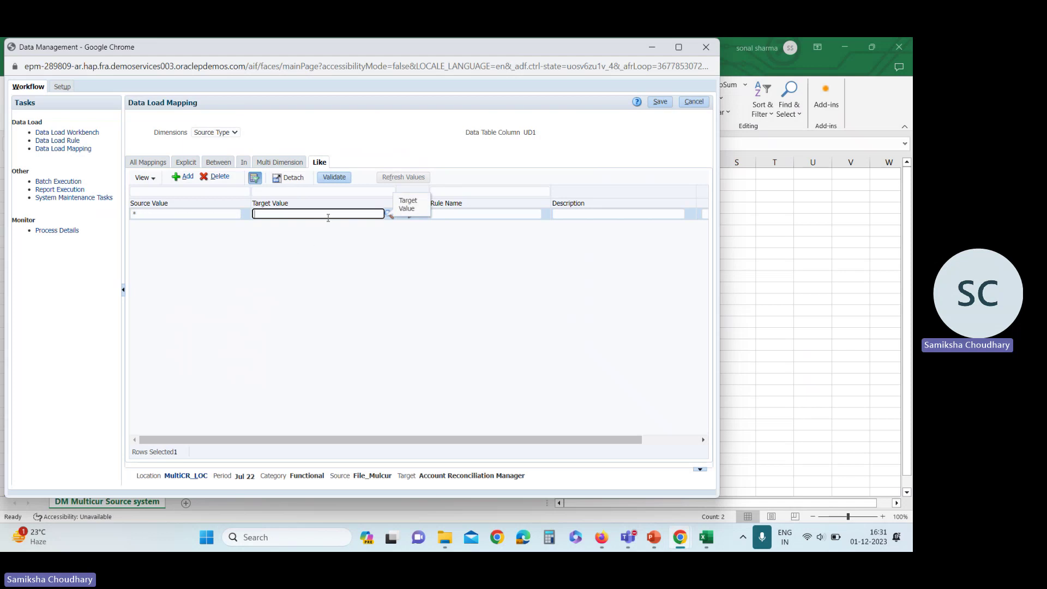
mouse_move(654, 538)
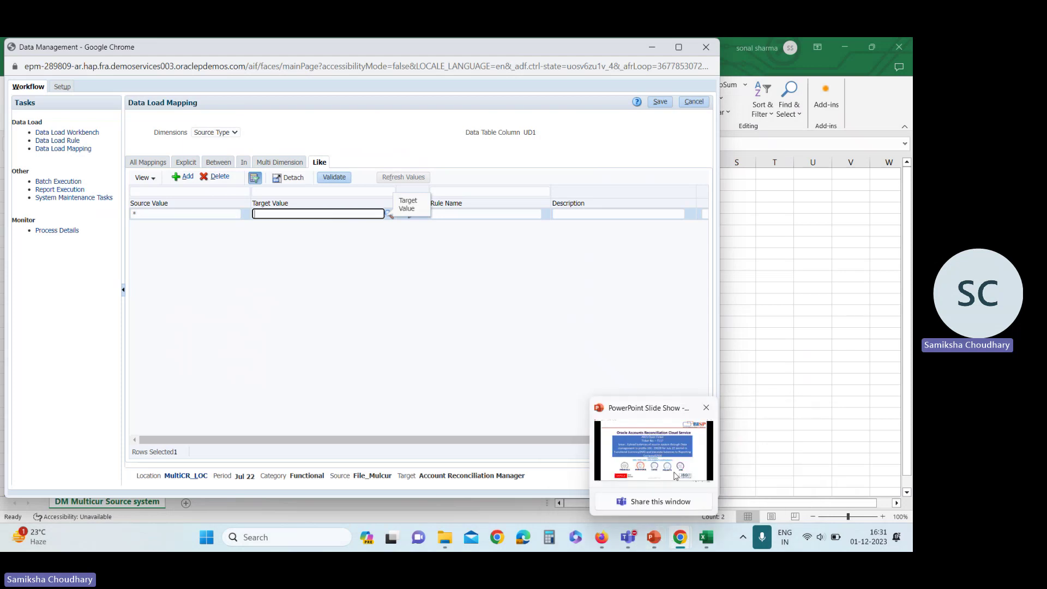
left_click(672, 460)
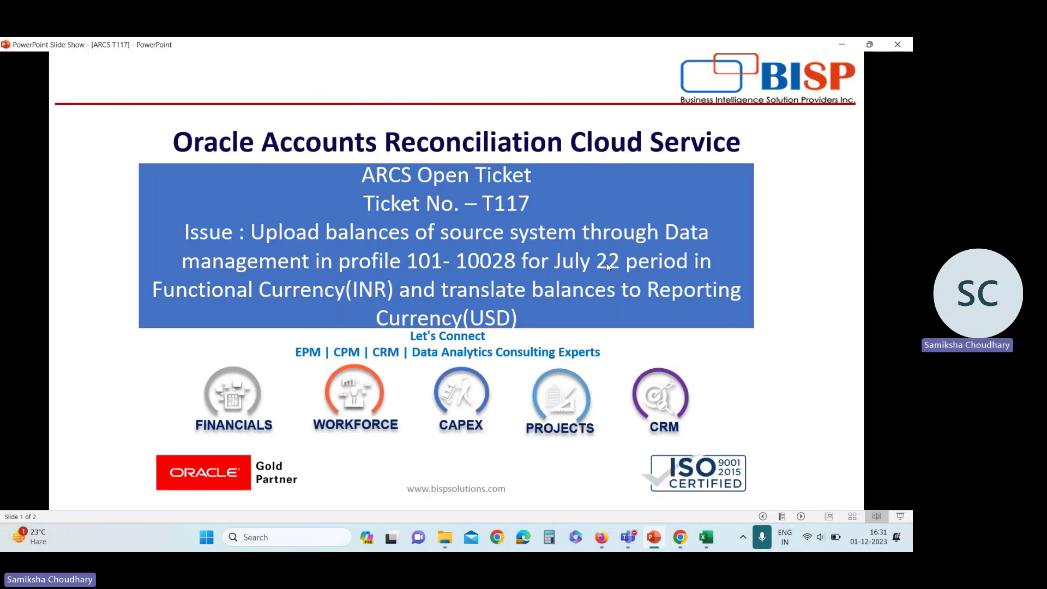
key("alt+Tab")
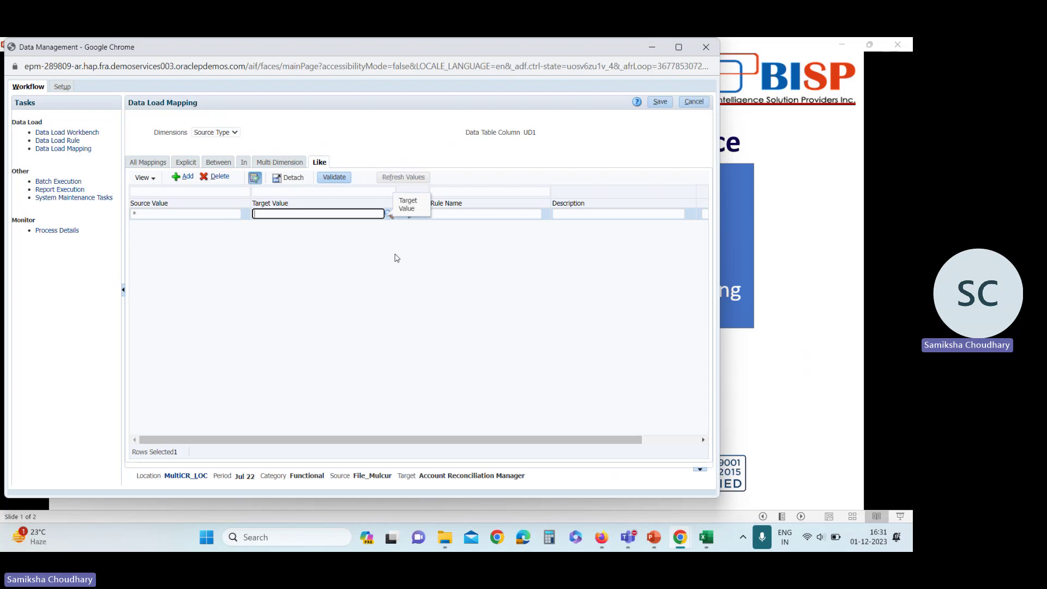
type("source S")
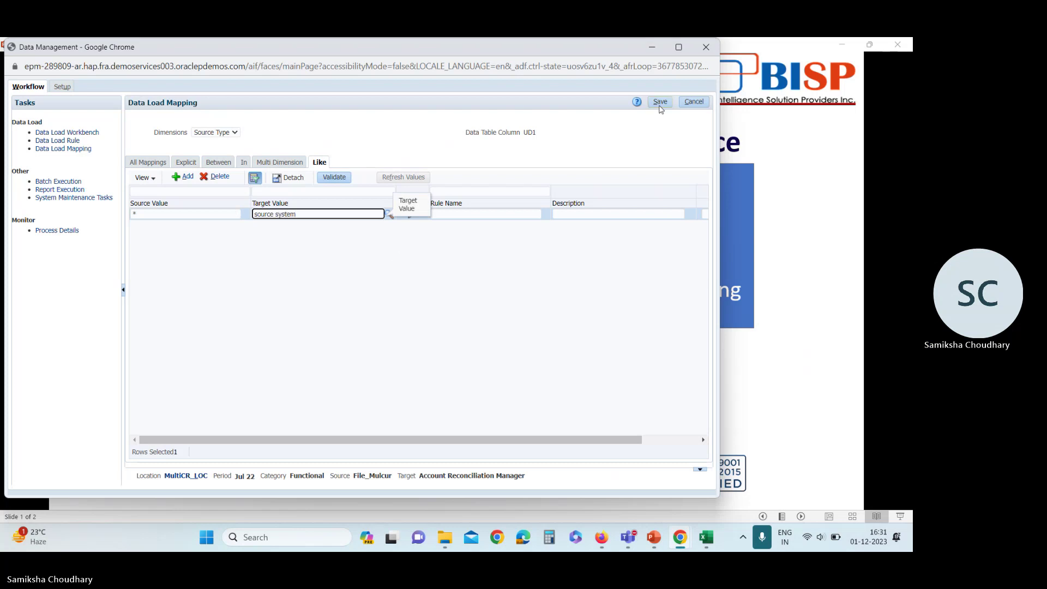
left_click(462, 215)
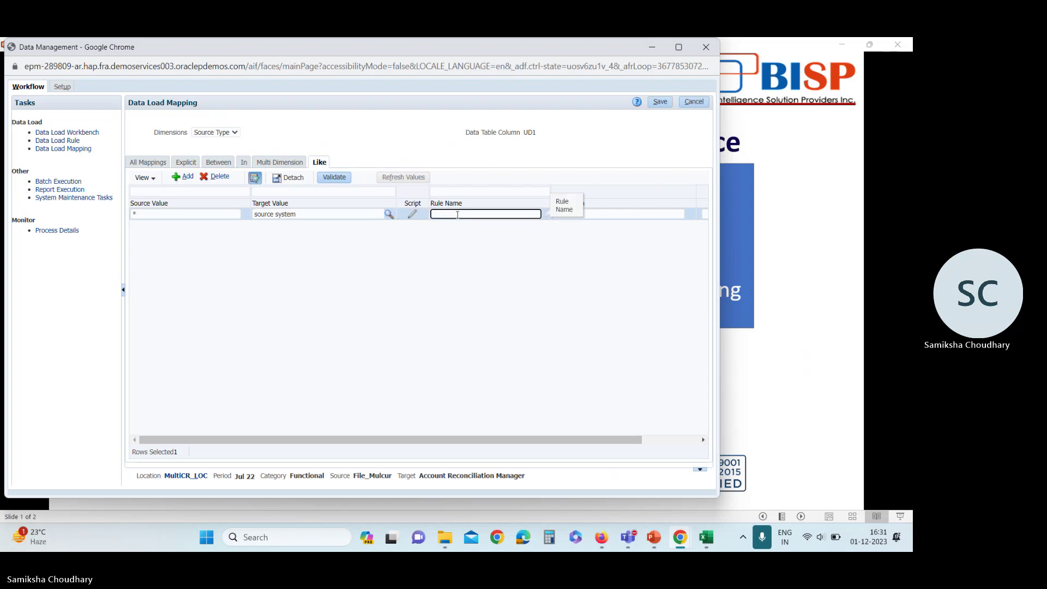
left_click(658, 102)
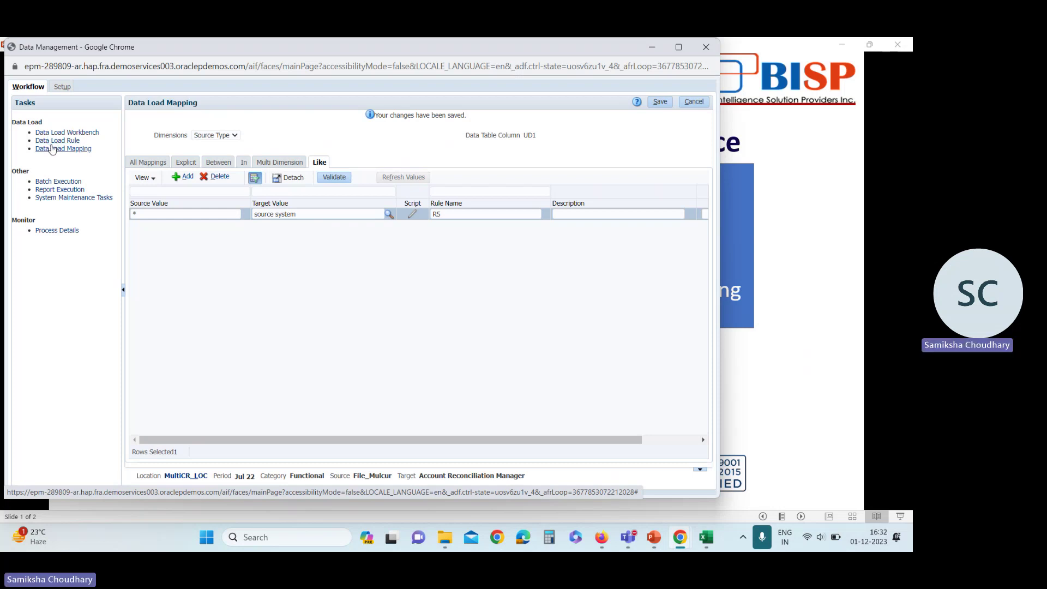
left_click(54, 141)
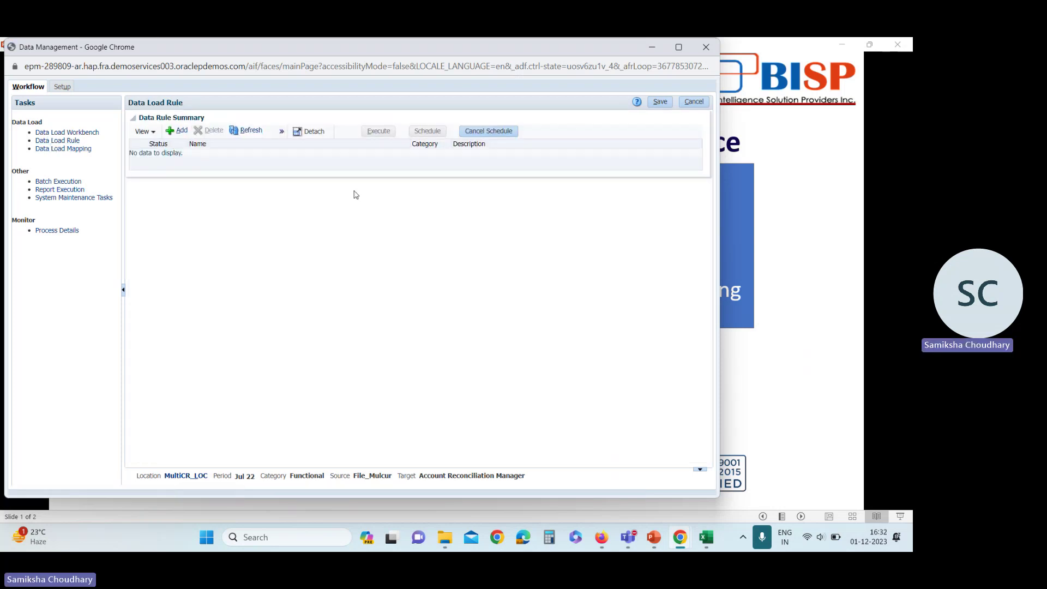
mouse_move(706, 537)
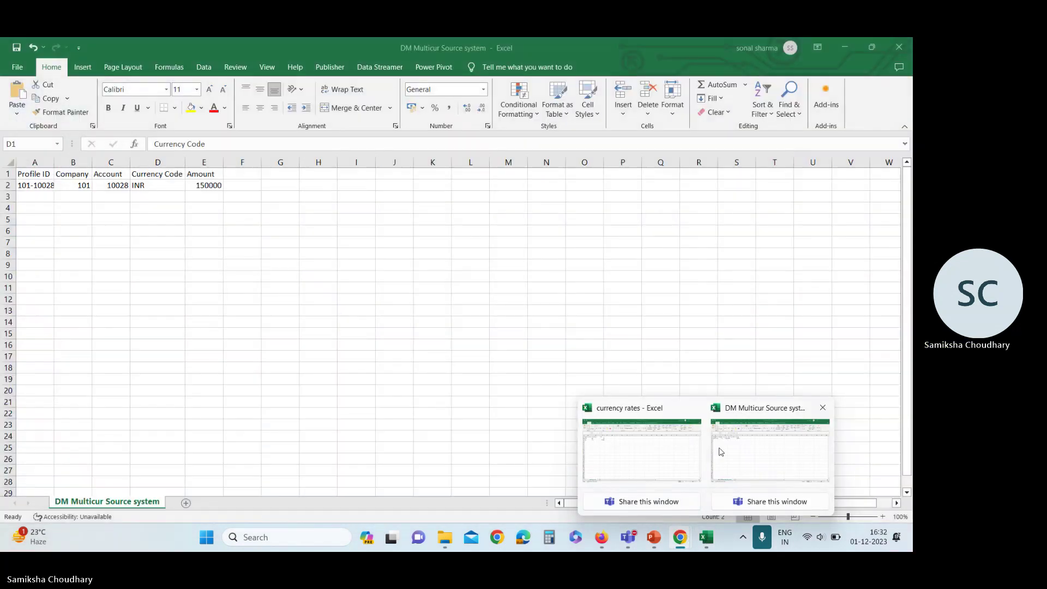
Change cell E2 to 90000 in the DM Multicur Source system workbook, then add a data load rule.
left_click(769, 453)
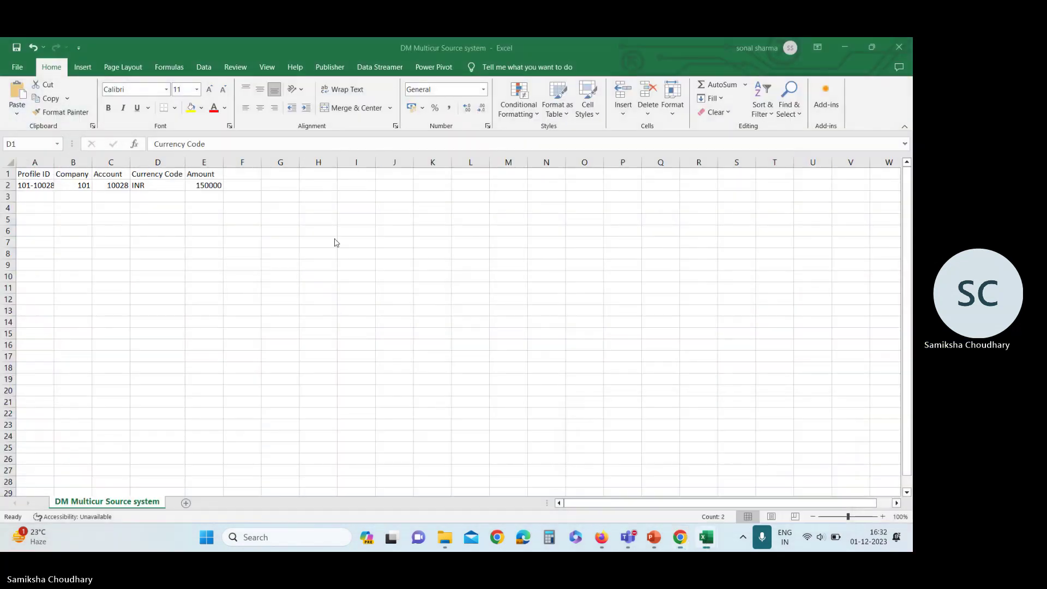
left_click(217, 188)
type("90000")
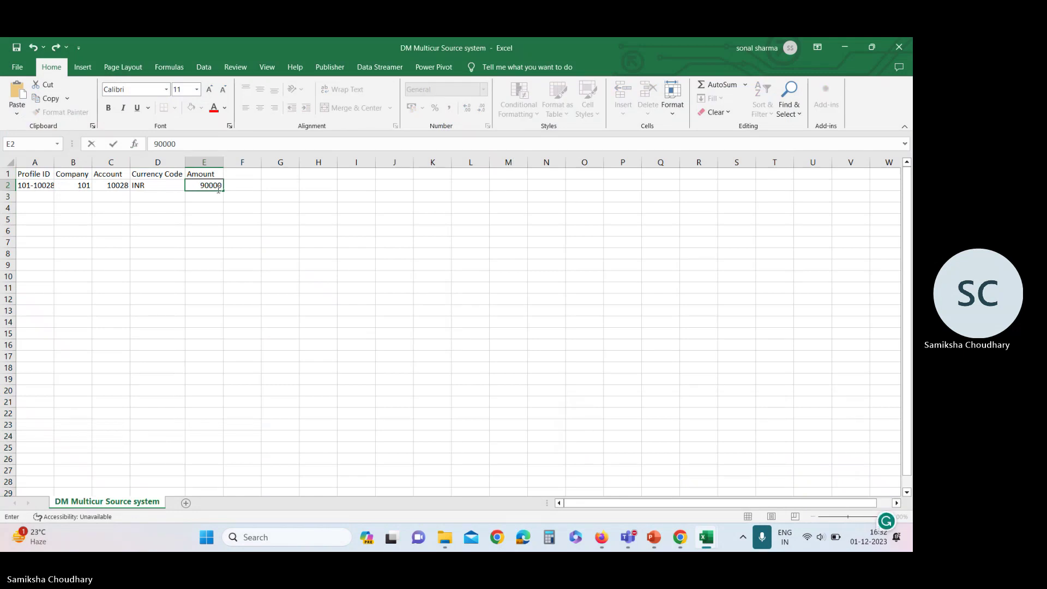
key("Return")
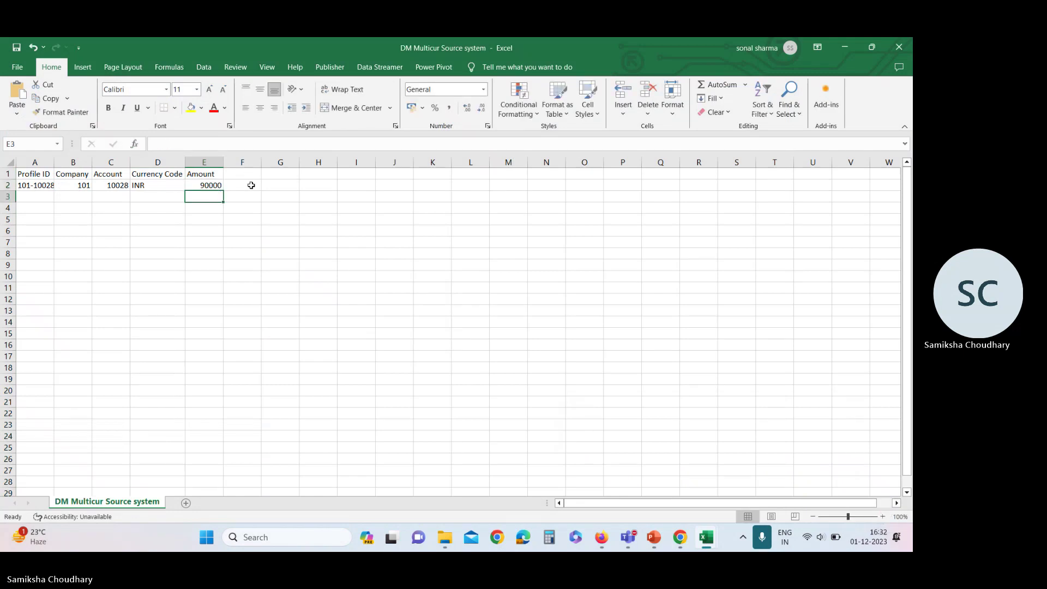
key("alt+Tab")
left_click(181, 132)
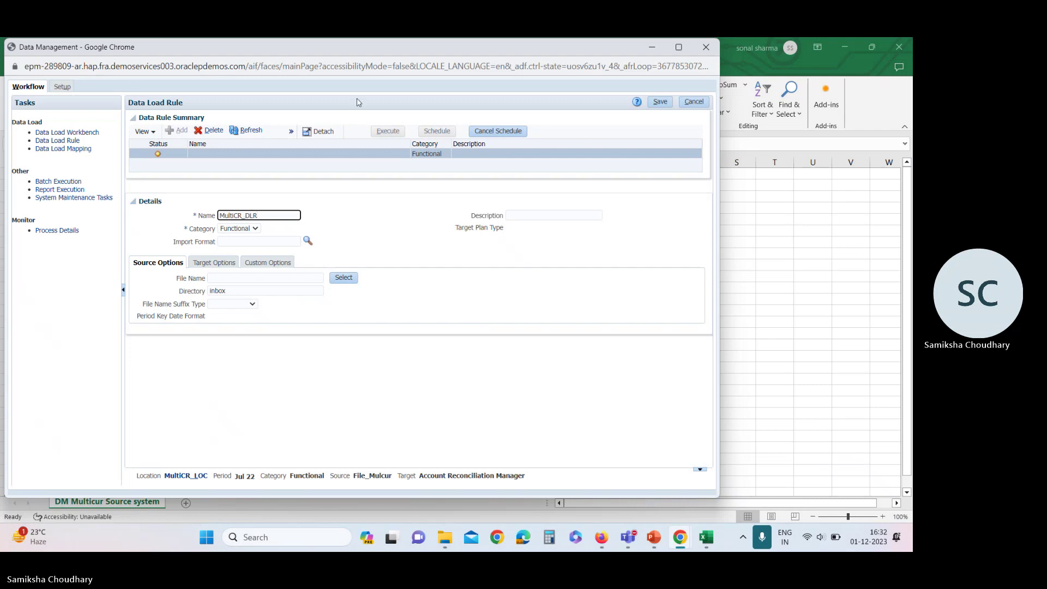
Set the MultiCR_DLR rule's import format to MultiCR_IMF and save the rule.
left_click(308, 241)
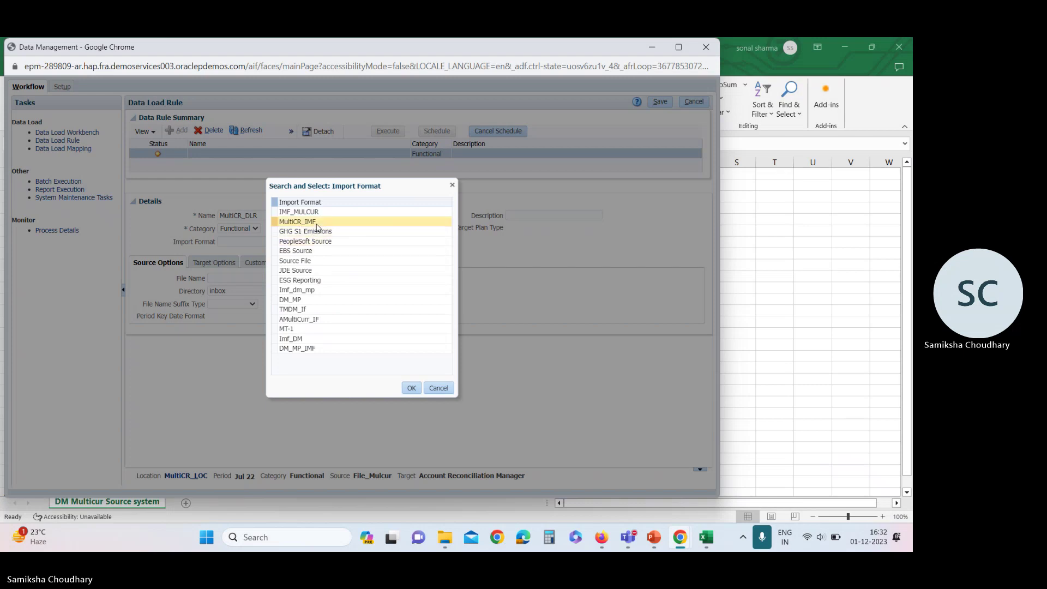
left_click(297, 221)
left_click(410, 388)
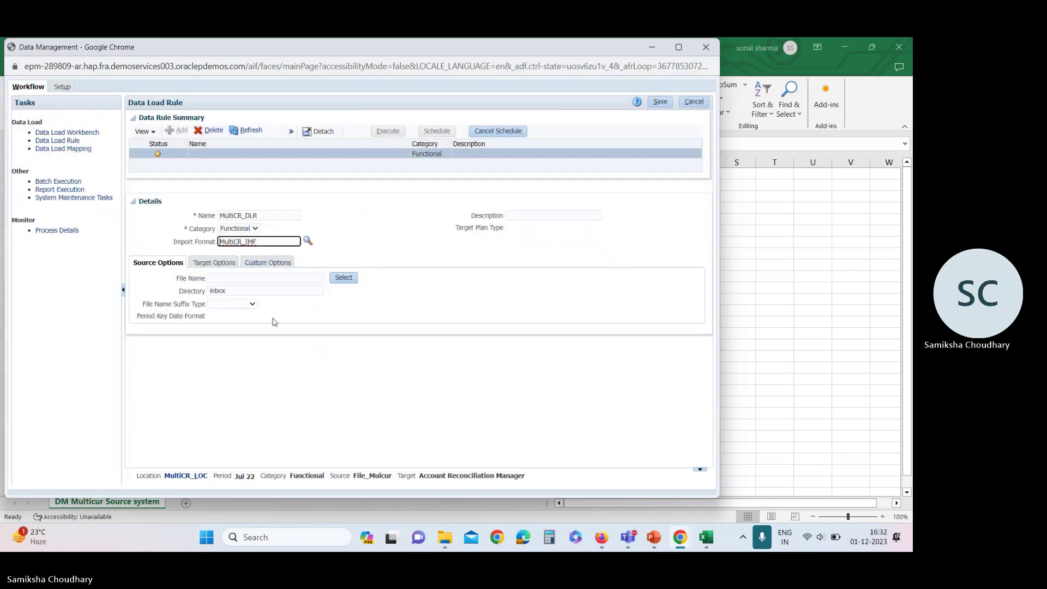
left_click(507, 232)
left_click(660, 103)
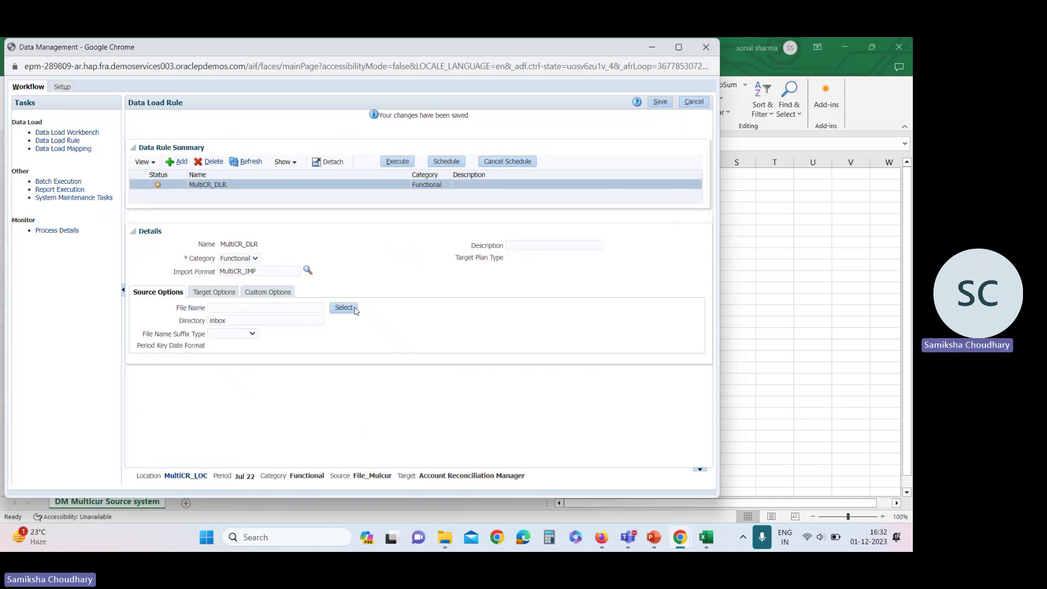
Look over the currency rates and DM Multicur Source system workbooks in Excel.
mouse_move(704, 538)
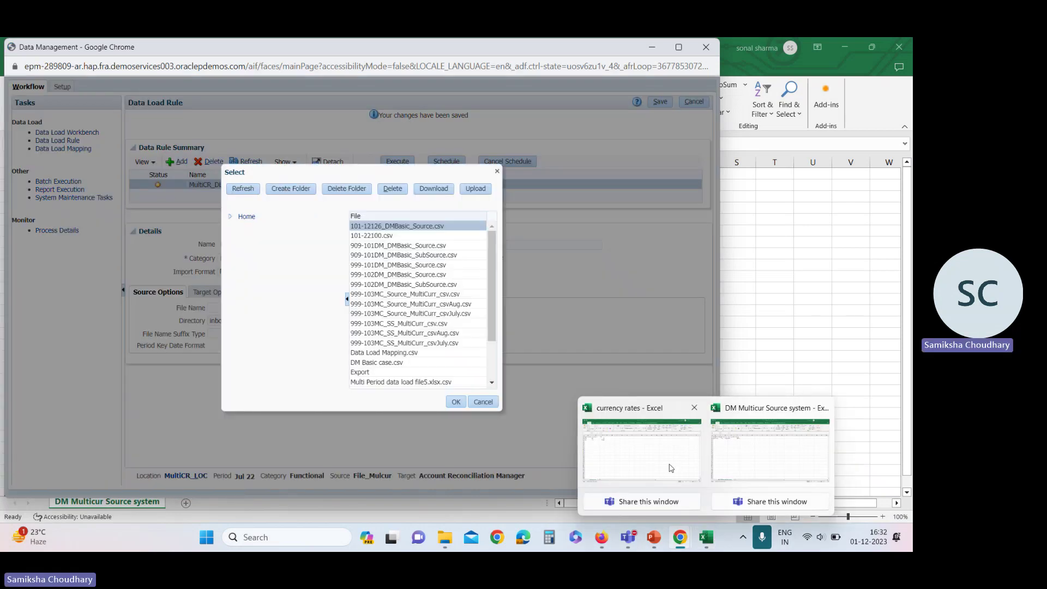
left_click(672, 468)
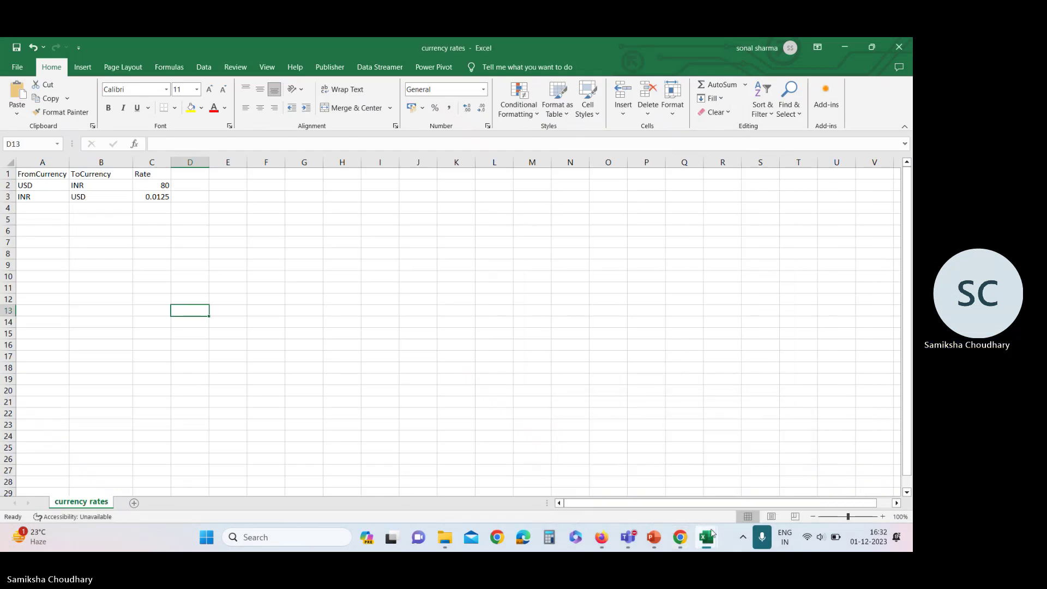
mouse_move(704, 537)
left_click(720, 469)
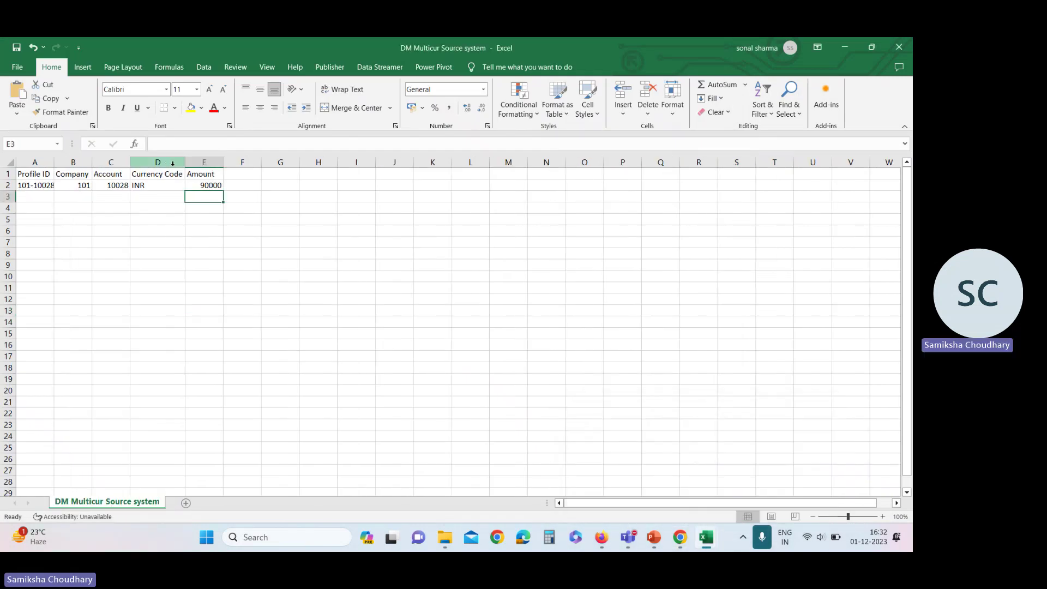
key("alt+Tab")
key("alt+Tab")
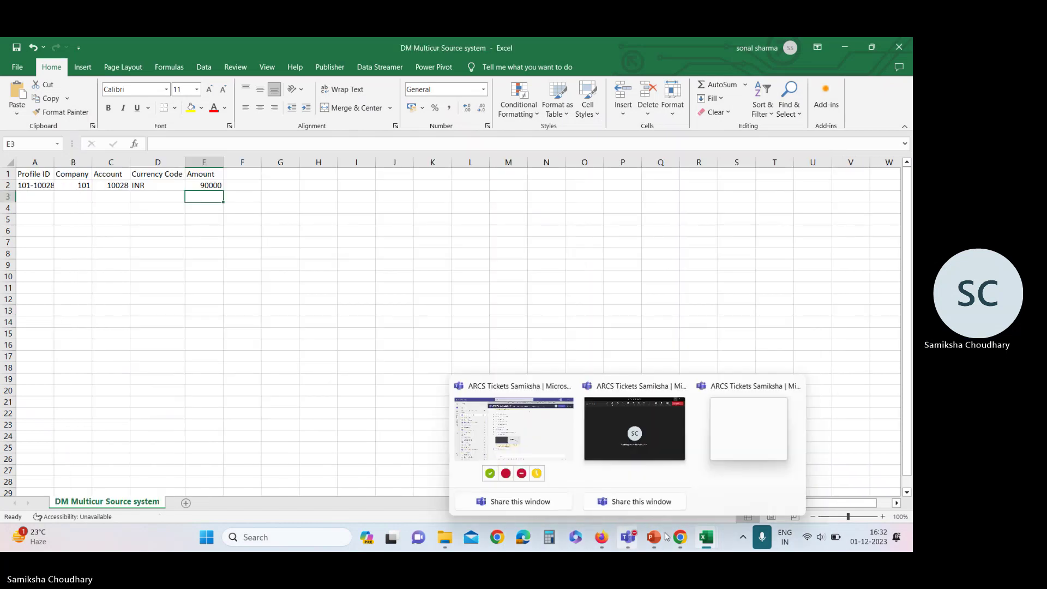
mouse_move(680, 538)
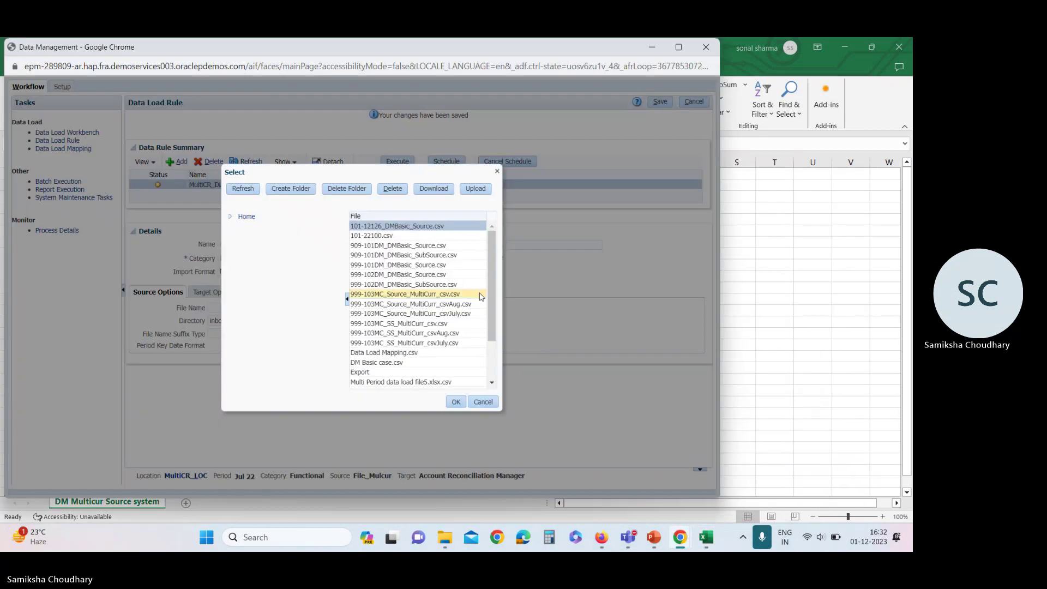
Choose DM Multicur Source system.csv from Home > inbox > user5 as the rule's source file.
left_click(230, 217)
left_click(240, 228)
left_click(250, 289)
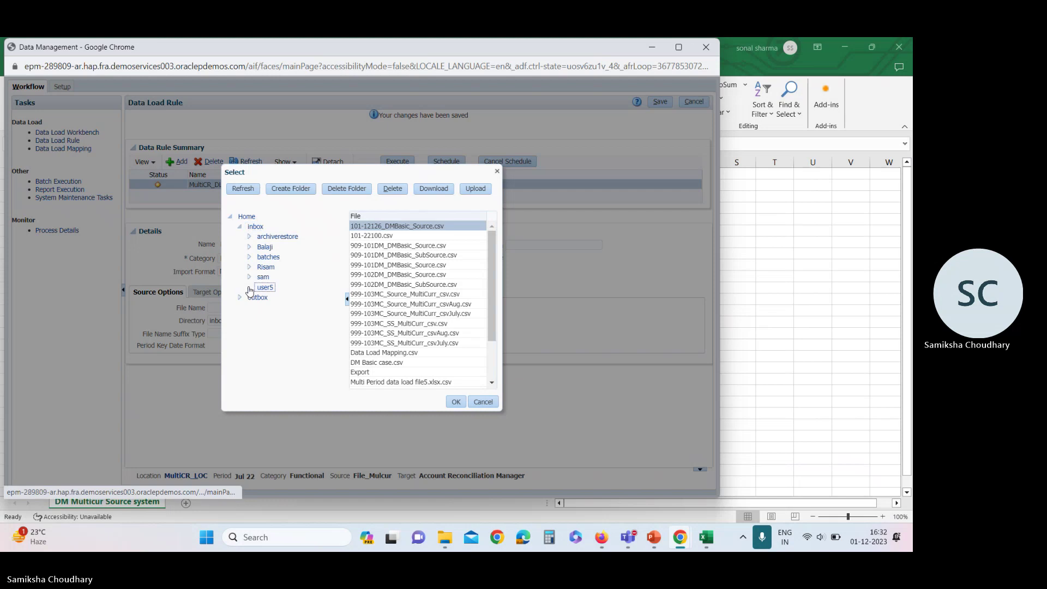
left_click(265, 288)
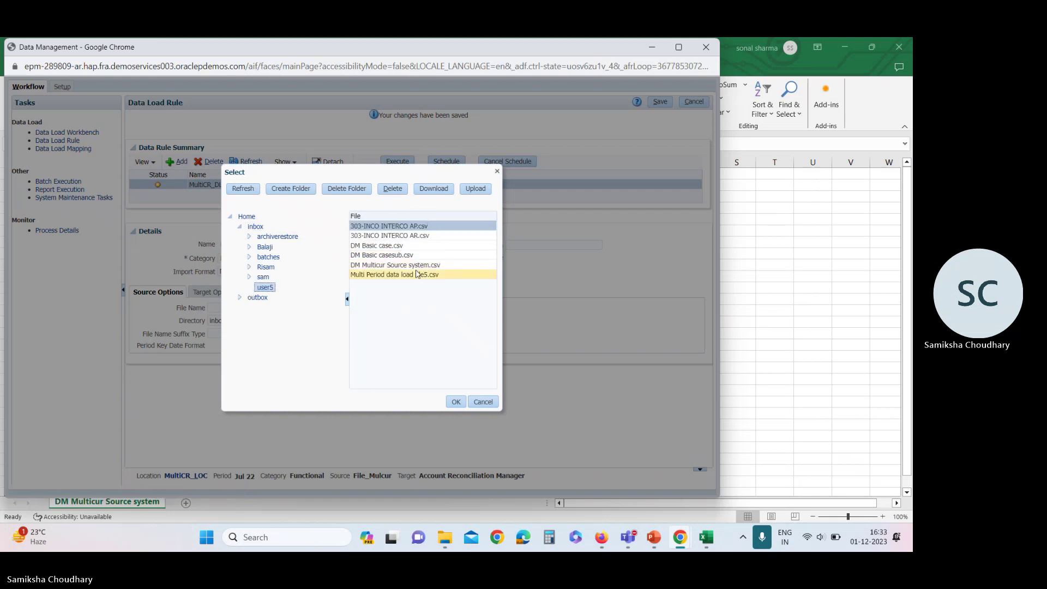
left_click(445, 264)
left_click(476, 190)
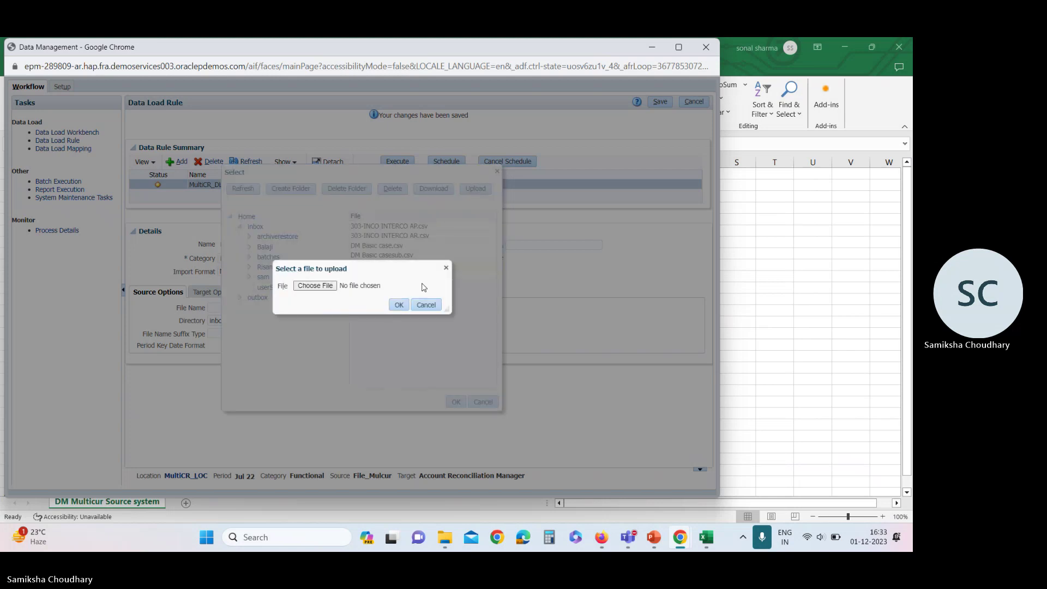
left_click(446, 268)
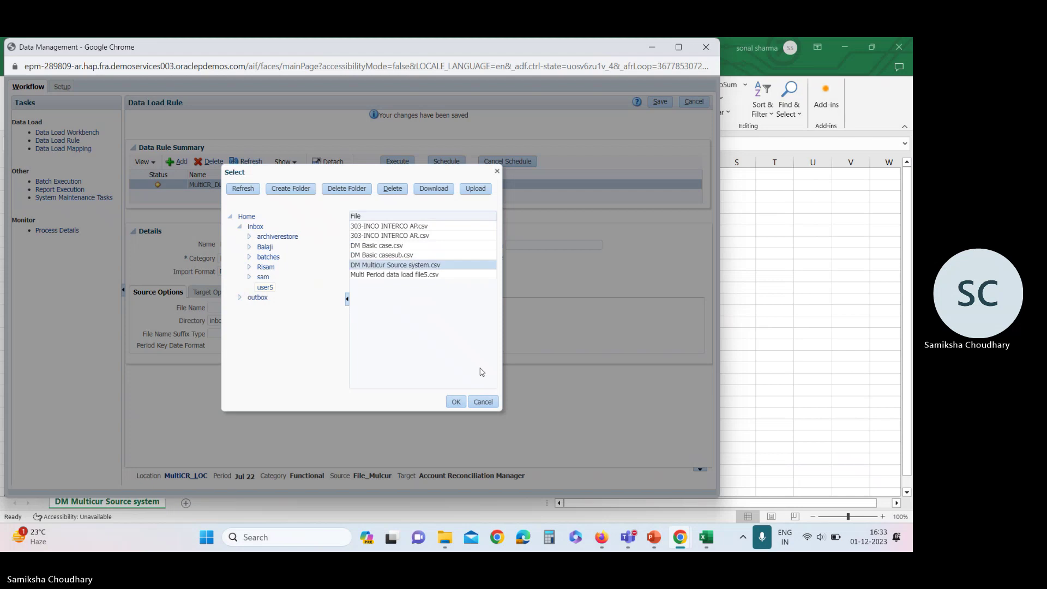
left_click(456, 403)
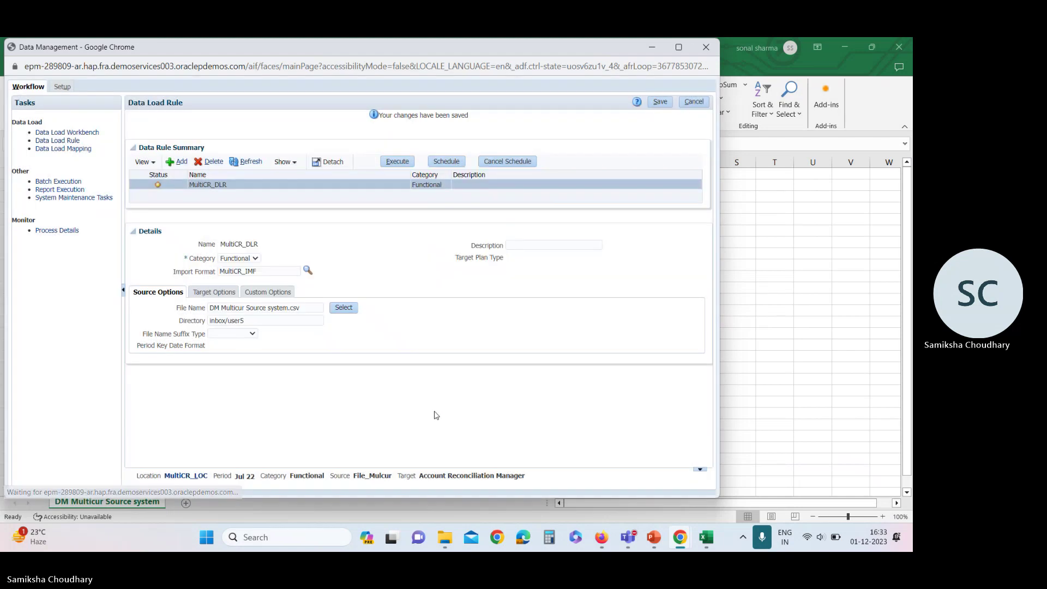
Save MultiCR_DLR and execute it for Jul 22 with Import from Source.
left_click(669, 104)
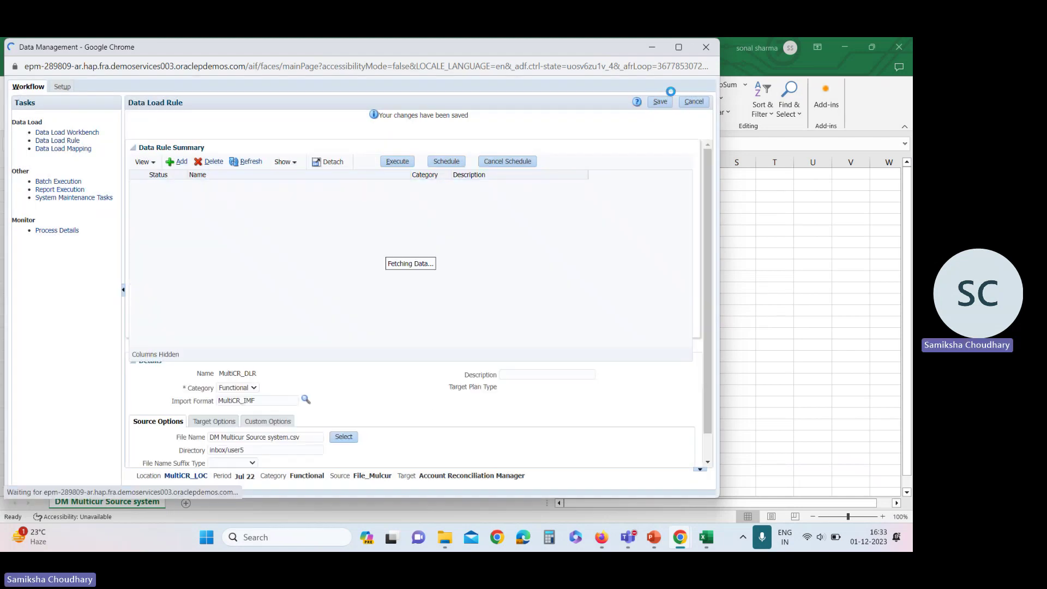
left_click(396, 161)
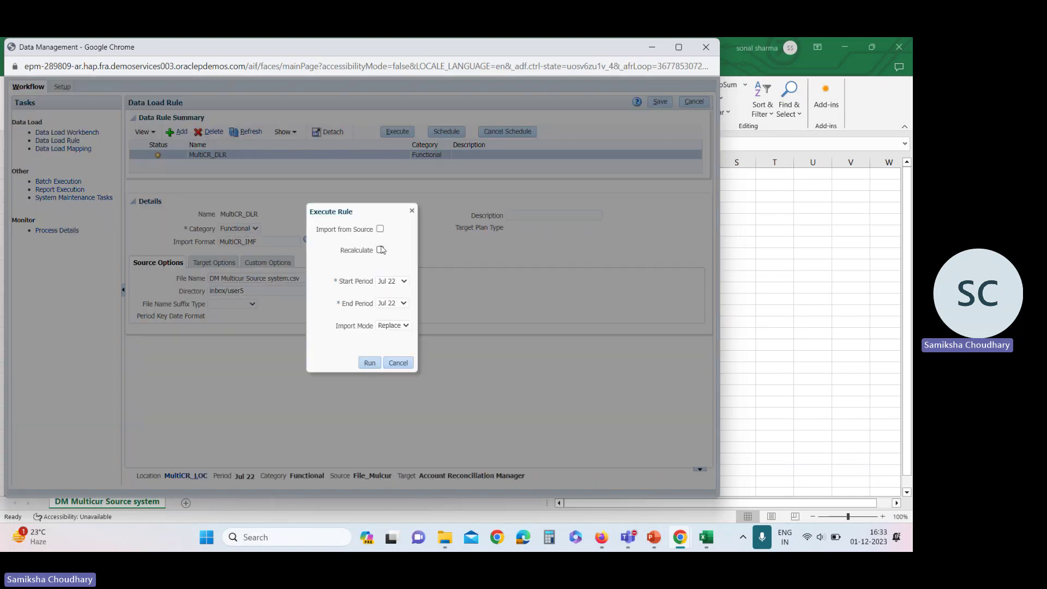
left_click(380, 229)
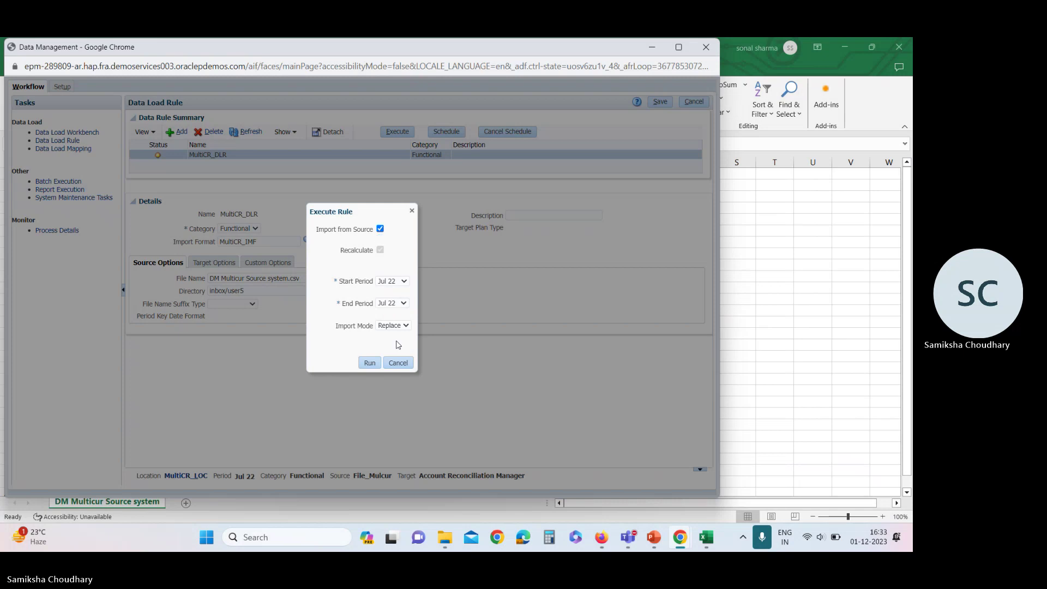
left_click(379, 363)
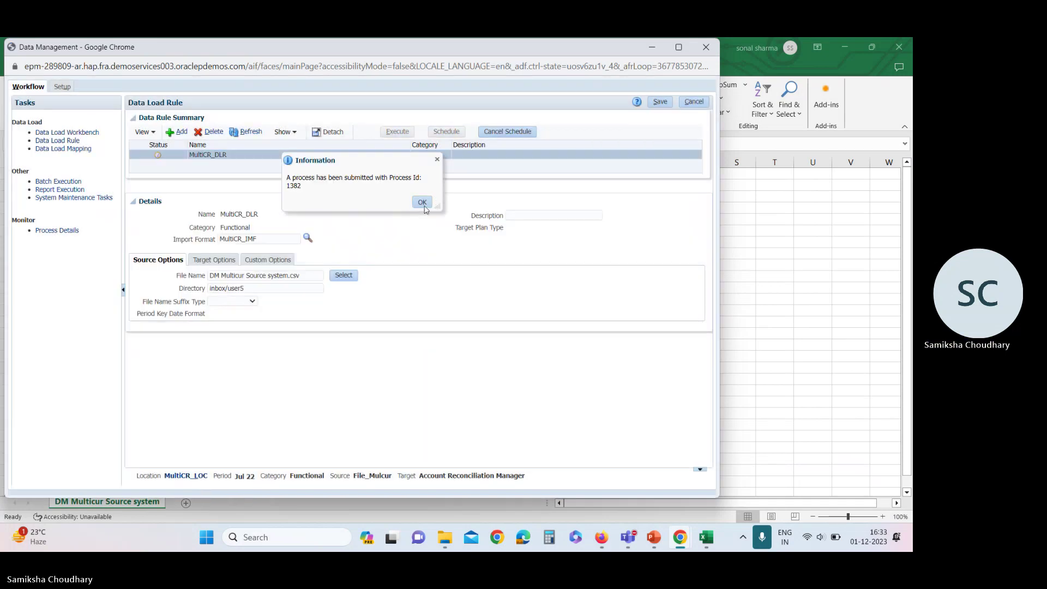
left_click(427, 210)
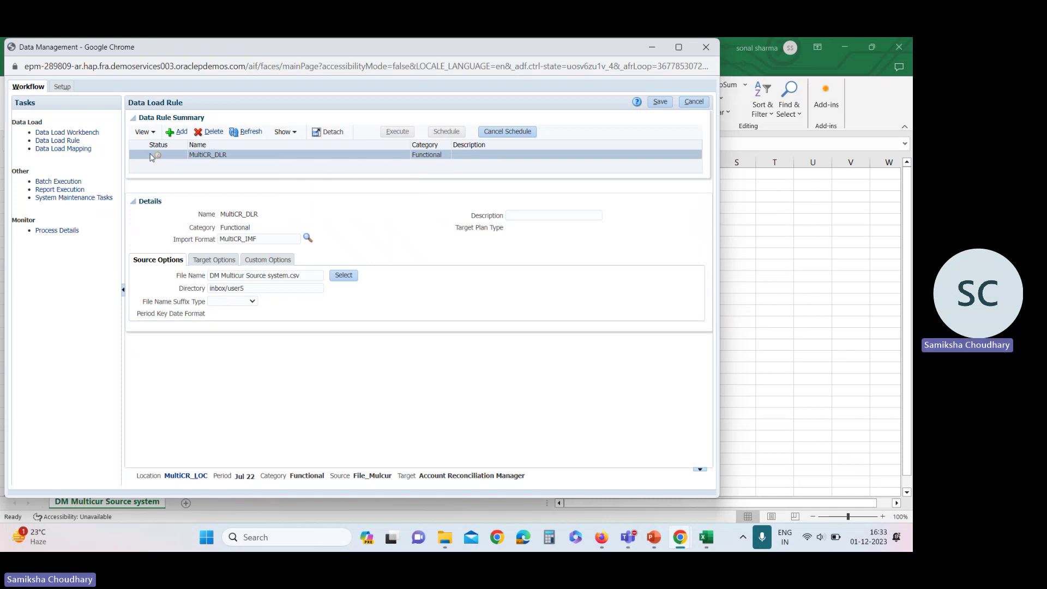
Refresh the rule's status until the MultiCR_DLR run shows success.
left_click(234, 132)
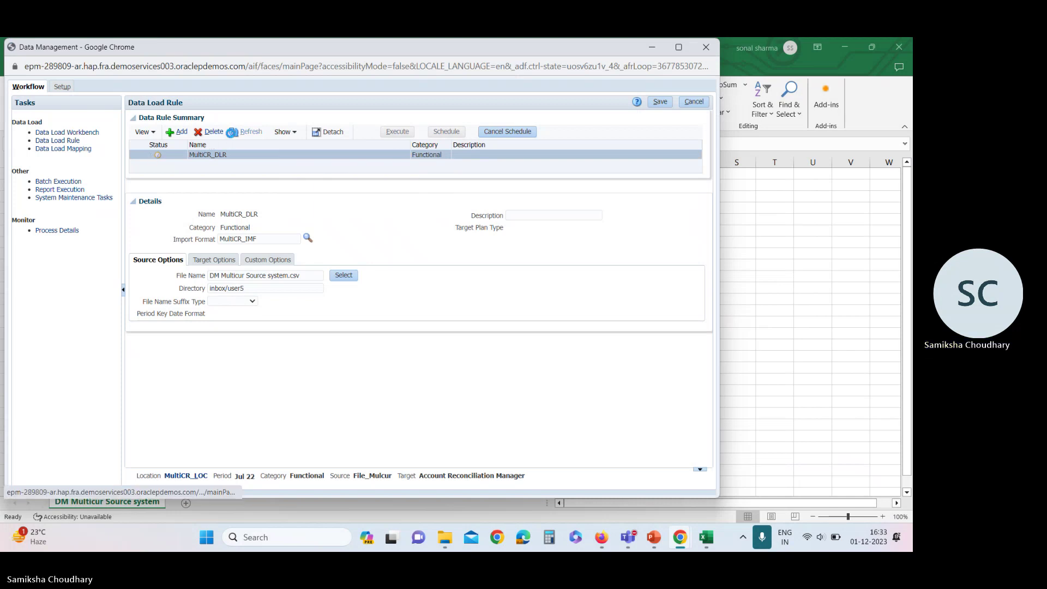
left_click(233, 133)
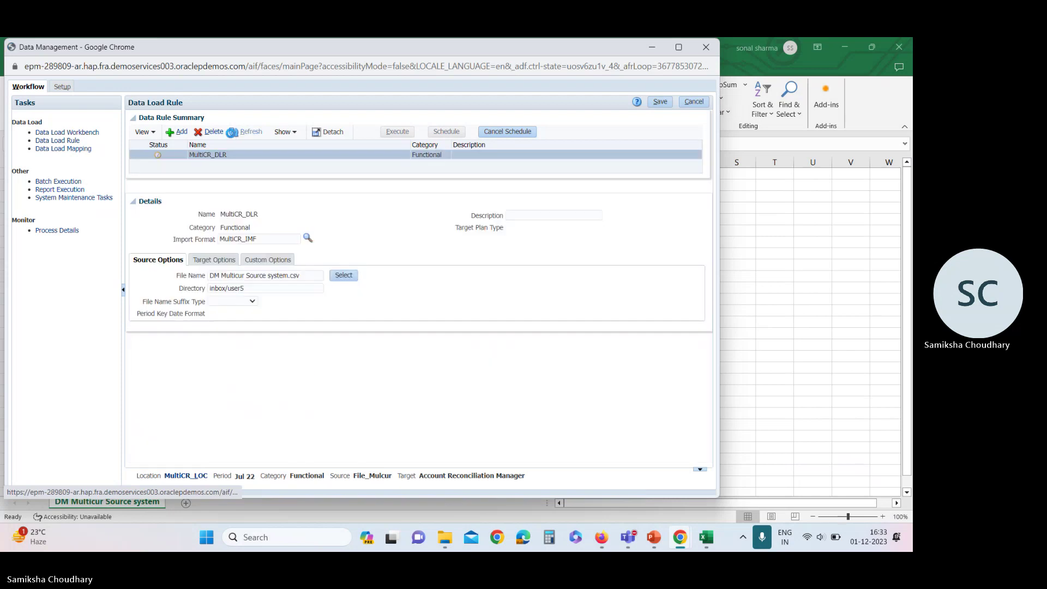
left_click(233, 133)
left_click(233, 132)
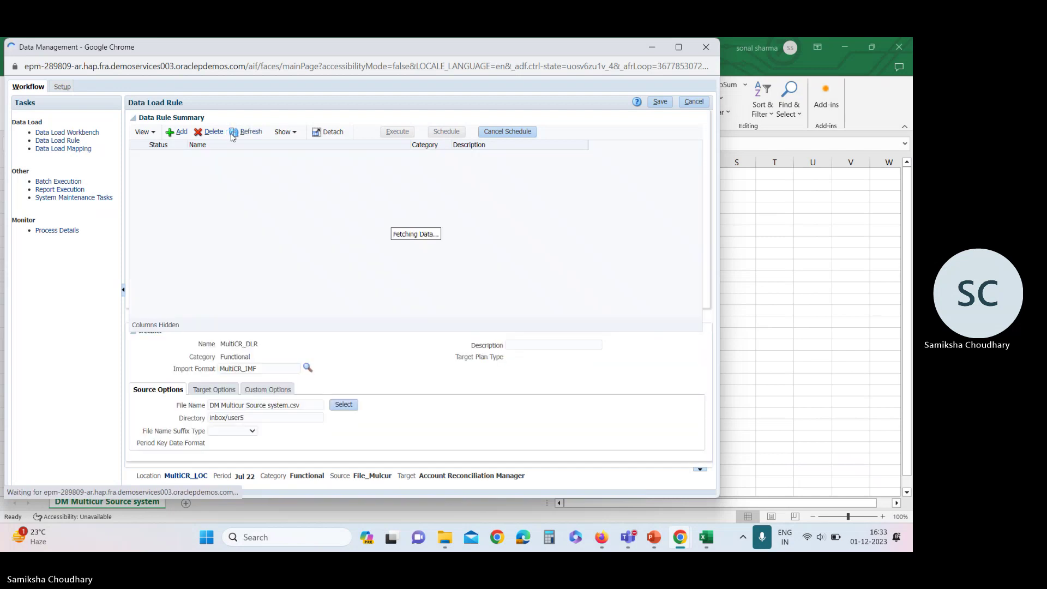
left_click(233, 132)
left_click(233, 132)
left_click(233, 132)
left_click(233, 132)
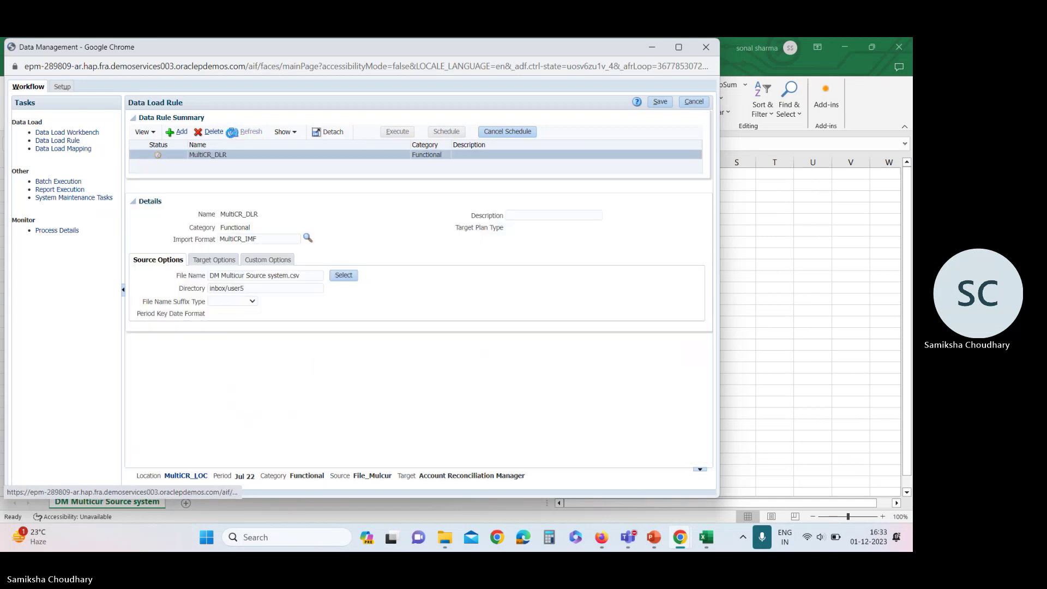
left_click(233, 133)
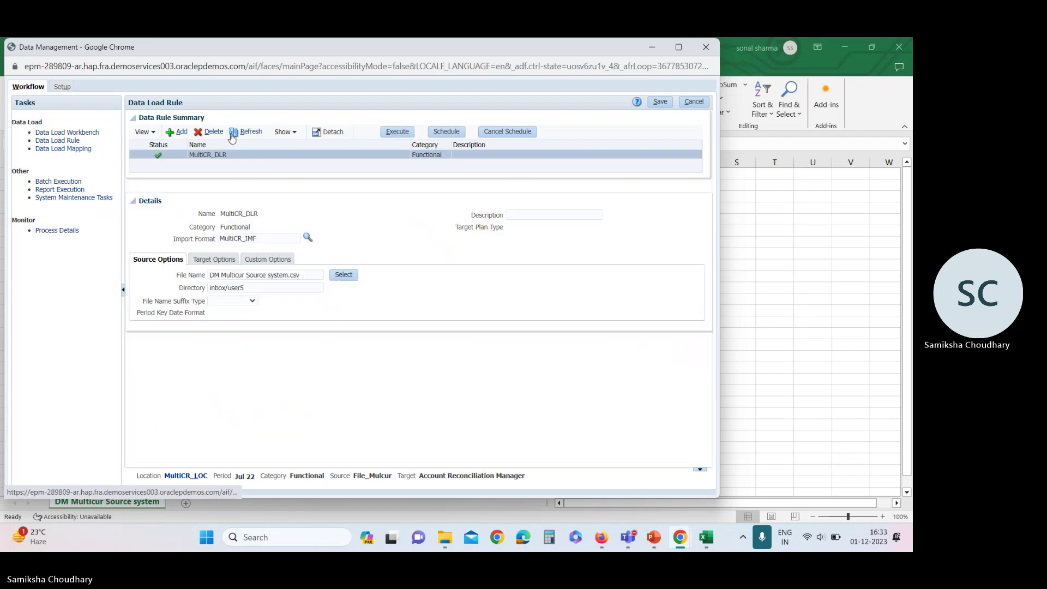
Open the Data Load Workbench and scroll to profile 101-10028's 90,000.00 amount.
mouse_move(159, 158)
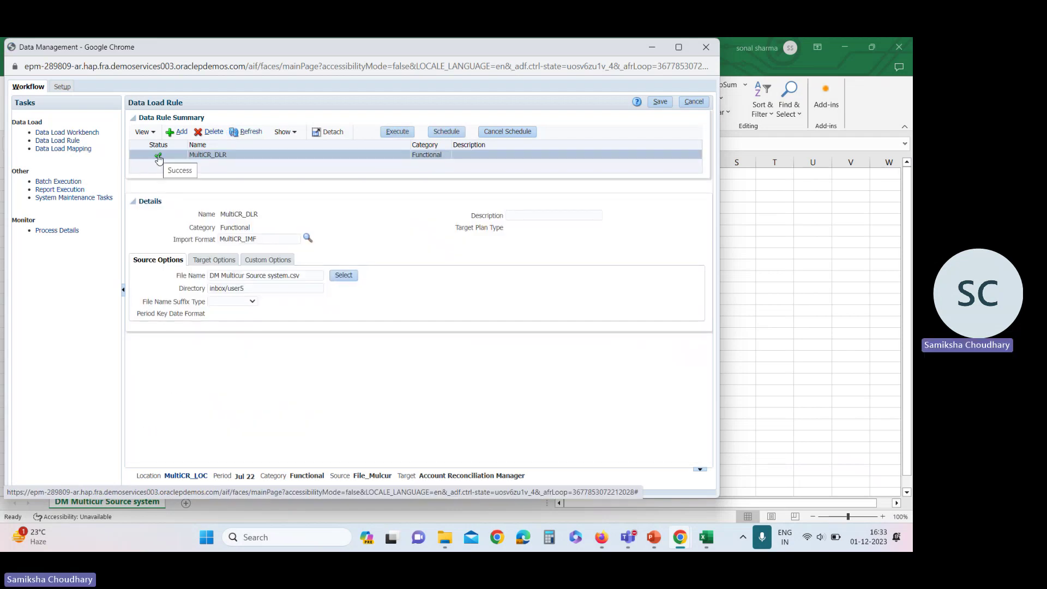
left_click(71, 132)
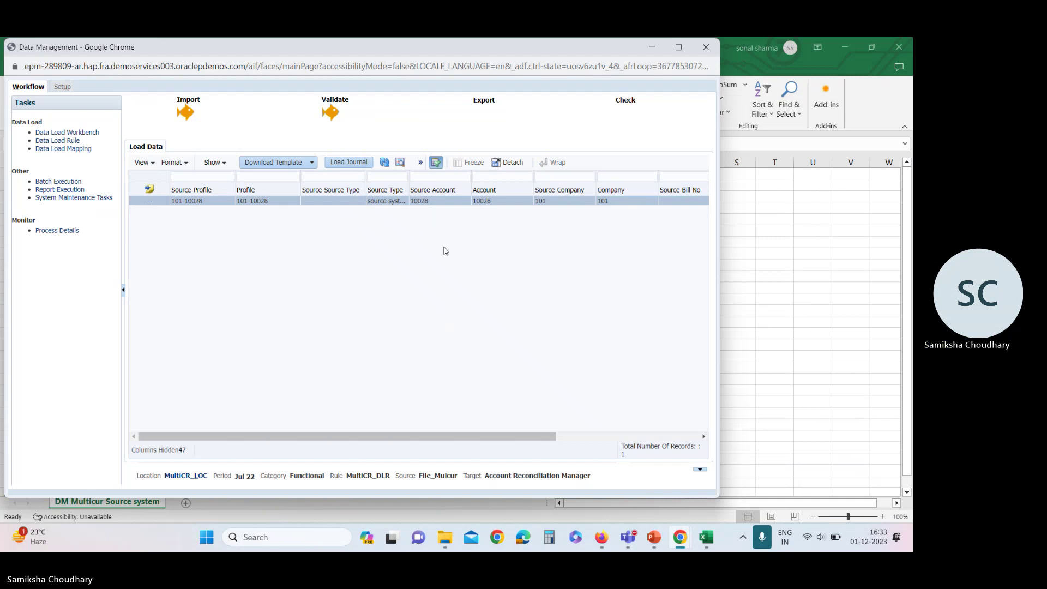
scroll(439, 241, "right", 5)
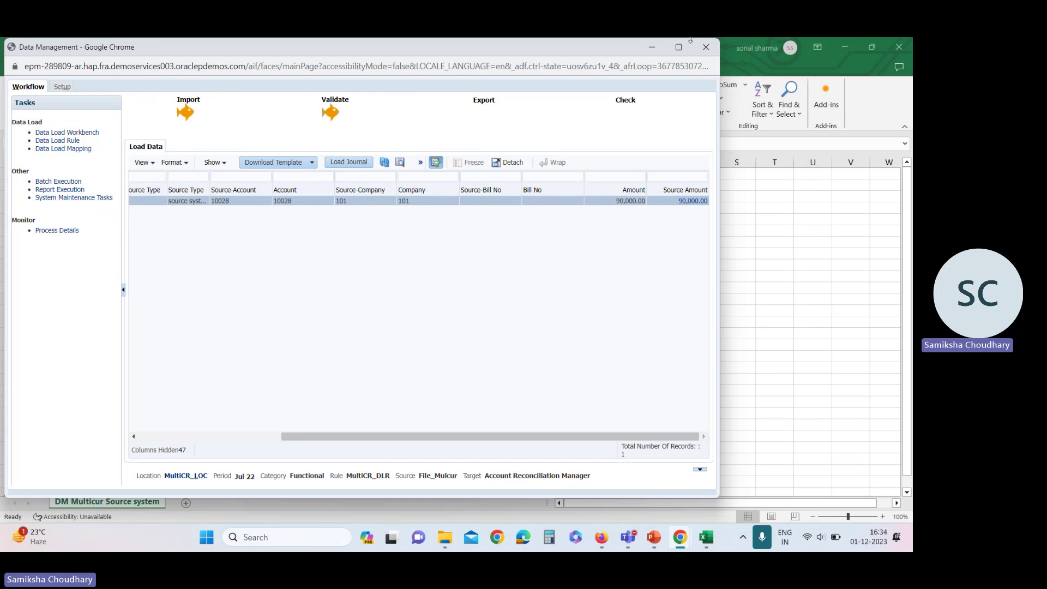
Choose Import Data for July 2022 on the Periods page and add an execution named MultiCR_LOC.
left_click(667, 49)
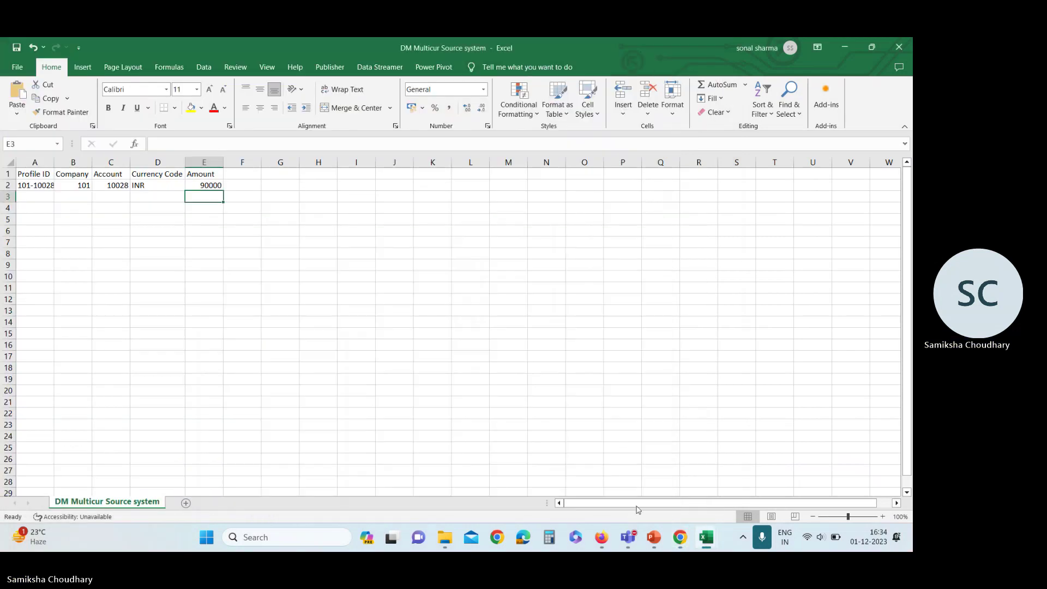
mouse_move(628, 540)
mouse_move(680, 544)
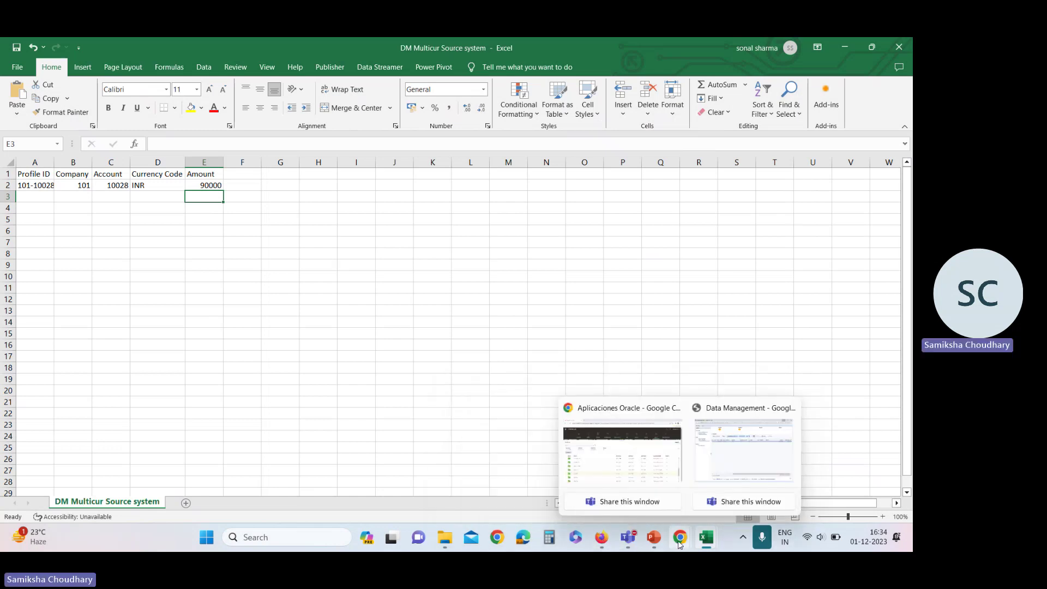
left_click(654, 471)
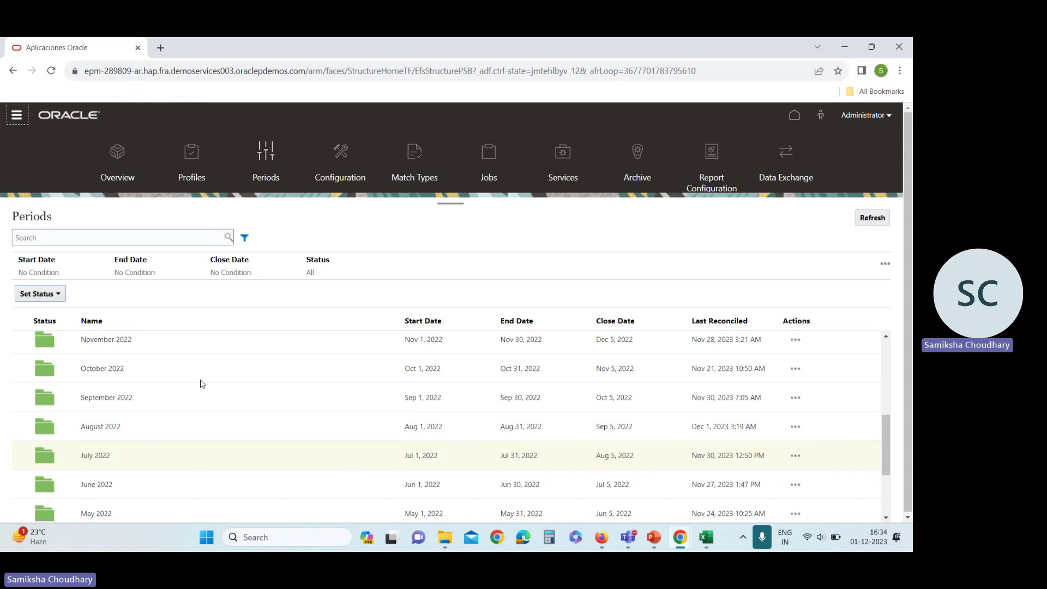
left_click(177, 462)
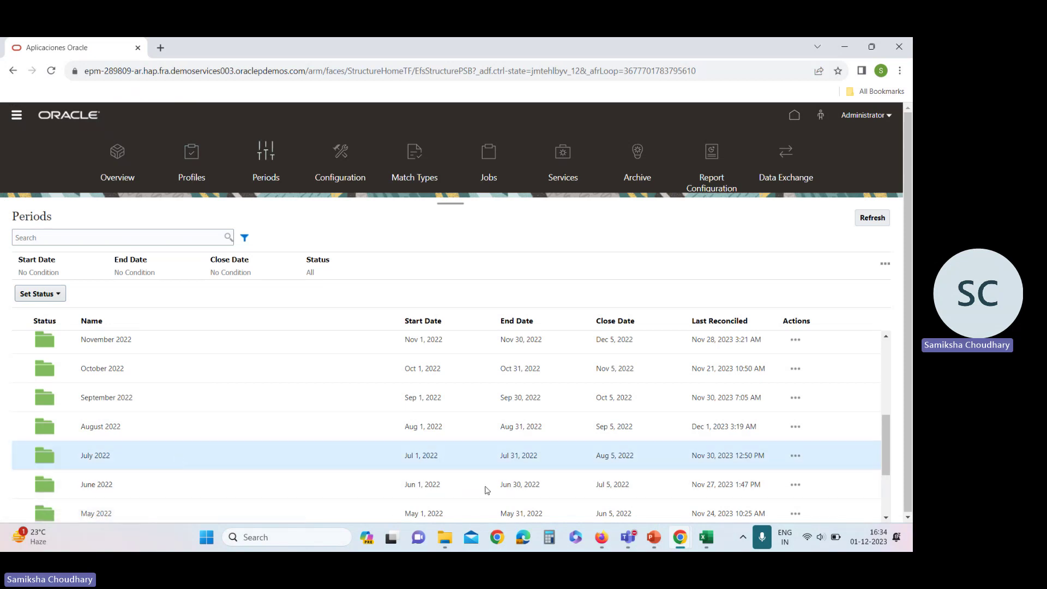
left_click(796, 456)
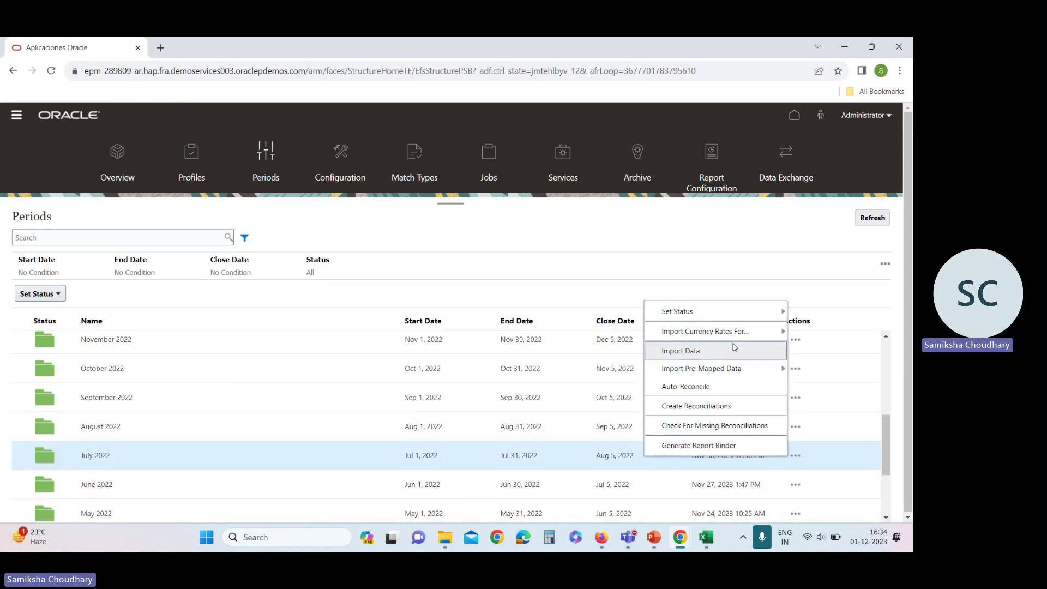
left_click(733, 344)
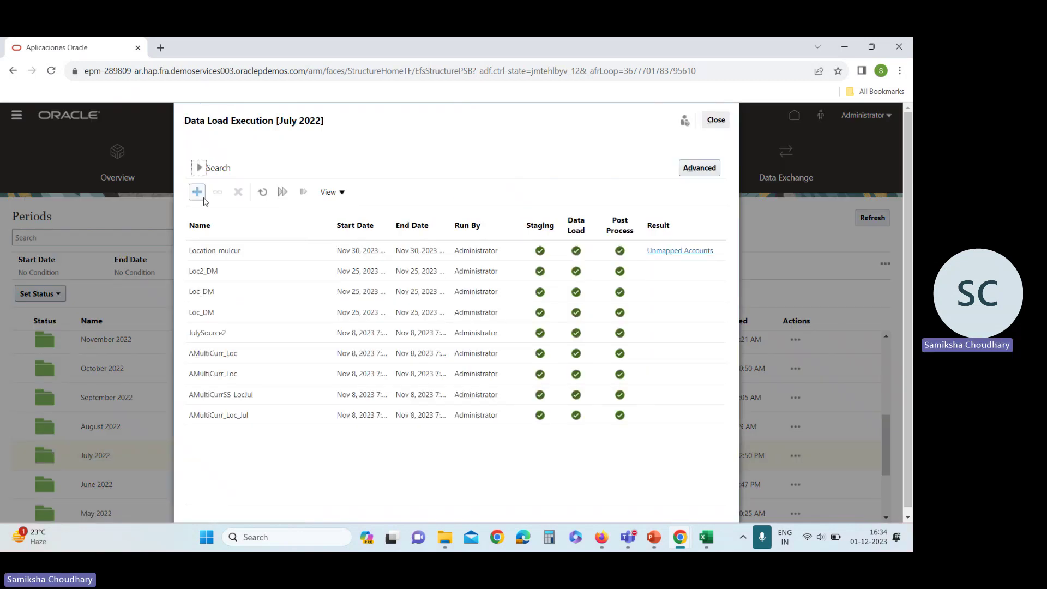
left_click(198, 192)
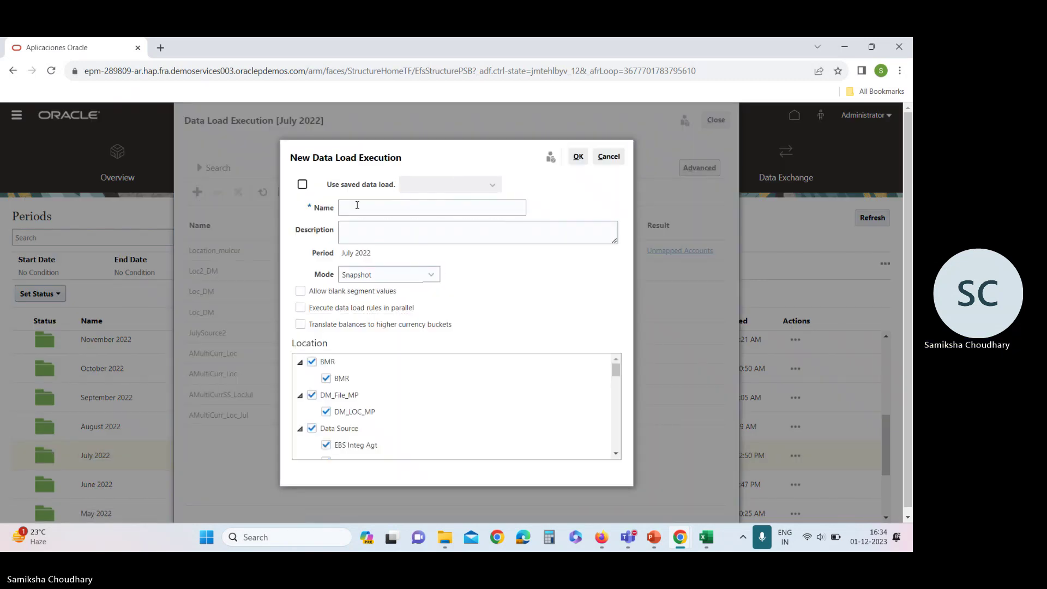
left_click(357, 206)
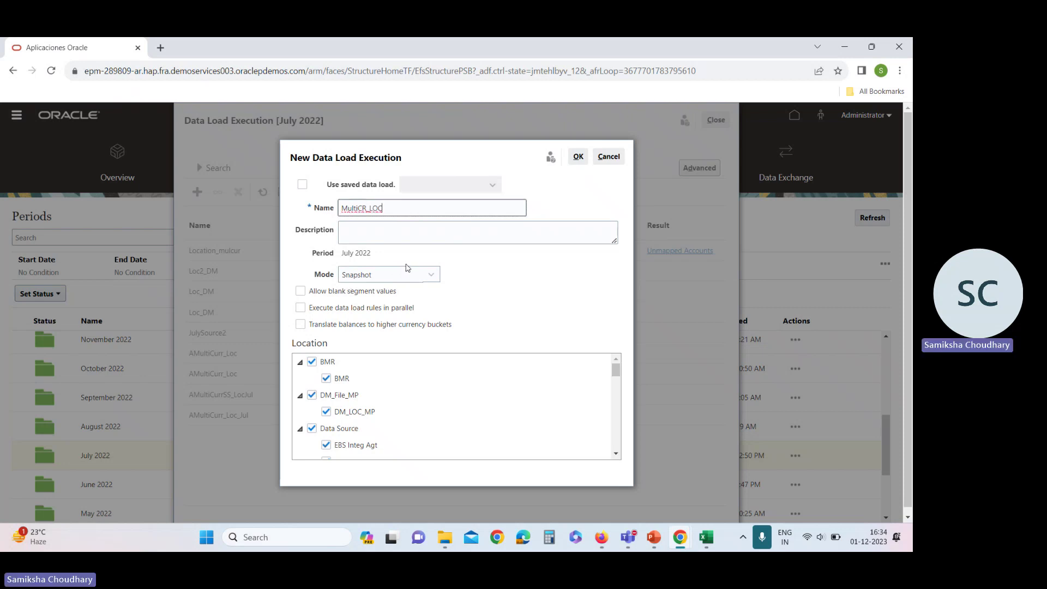
Enable translation to higher currency buckets and exclude BMR, DM_File_MP, Data Source, EBS Source and EPM locations.
left_click(313, 361)
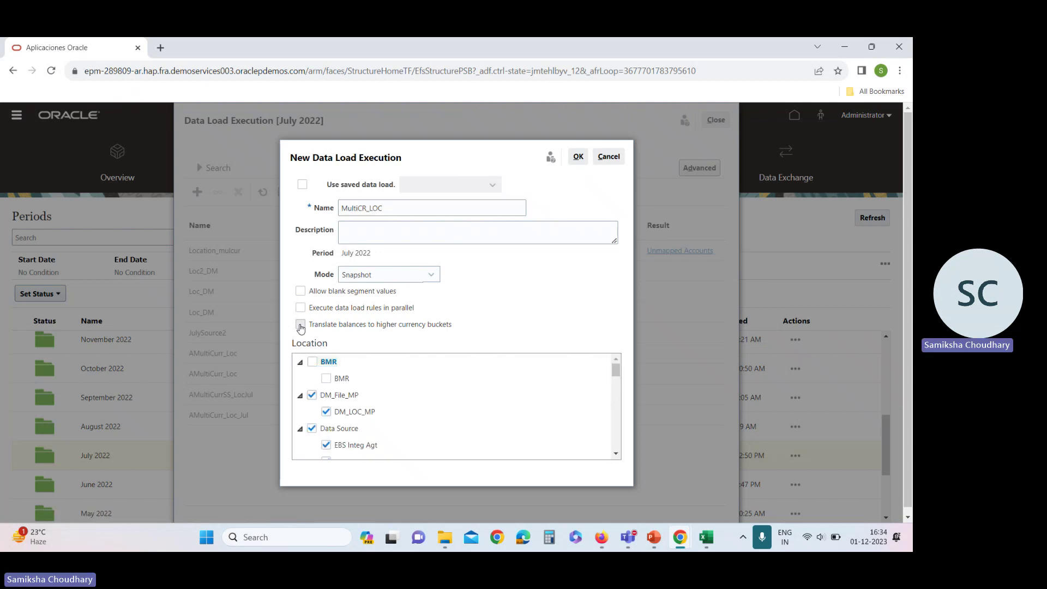
left_click(301, 326)
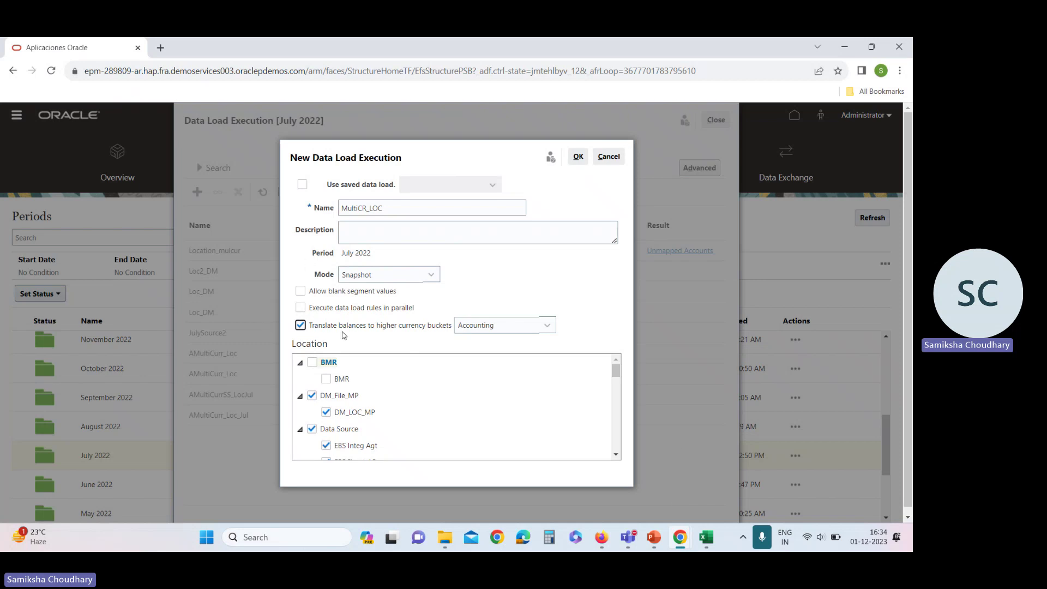
left_click(312, 396)
scroll(463, 410, "down", 1)
left_click(312, 386)
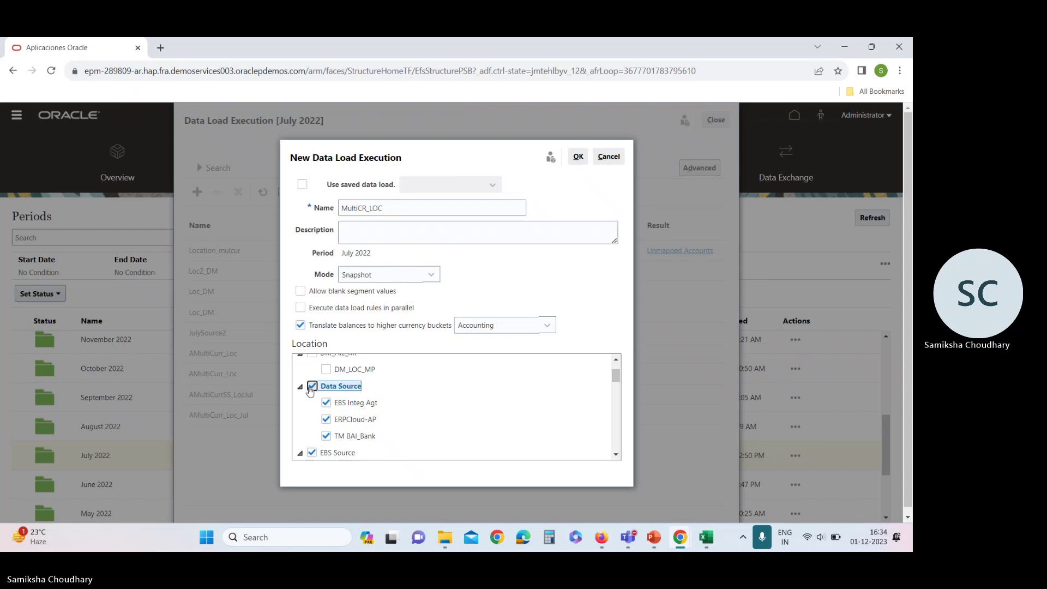
scroll(310, 390, "down", 1)
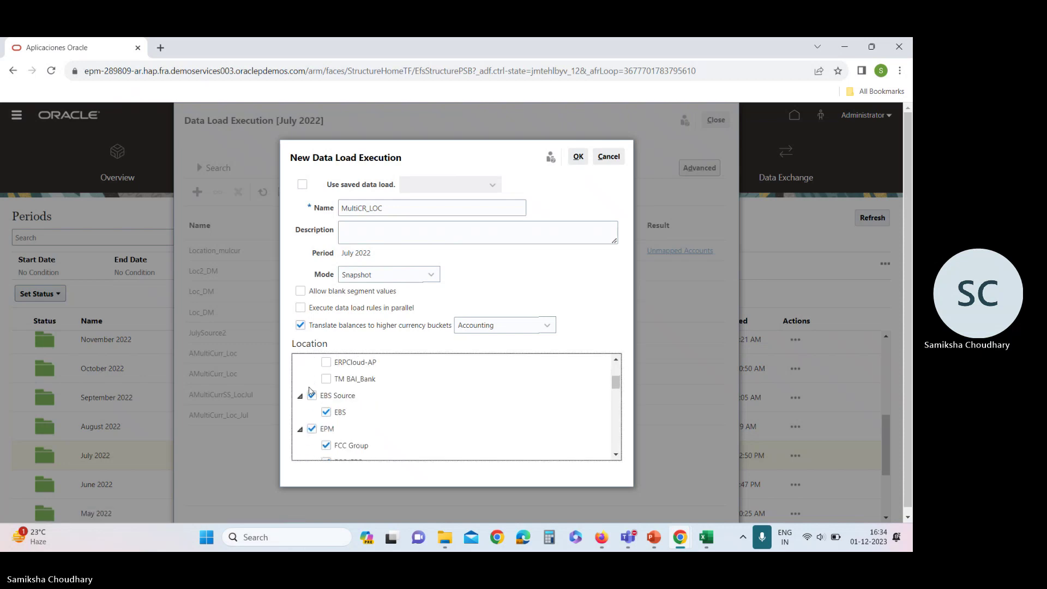
left_click(312, 397)
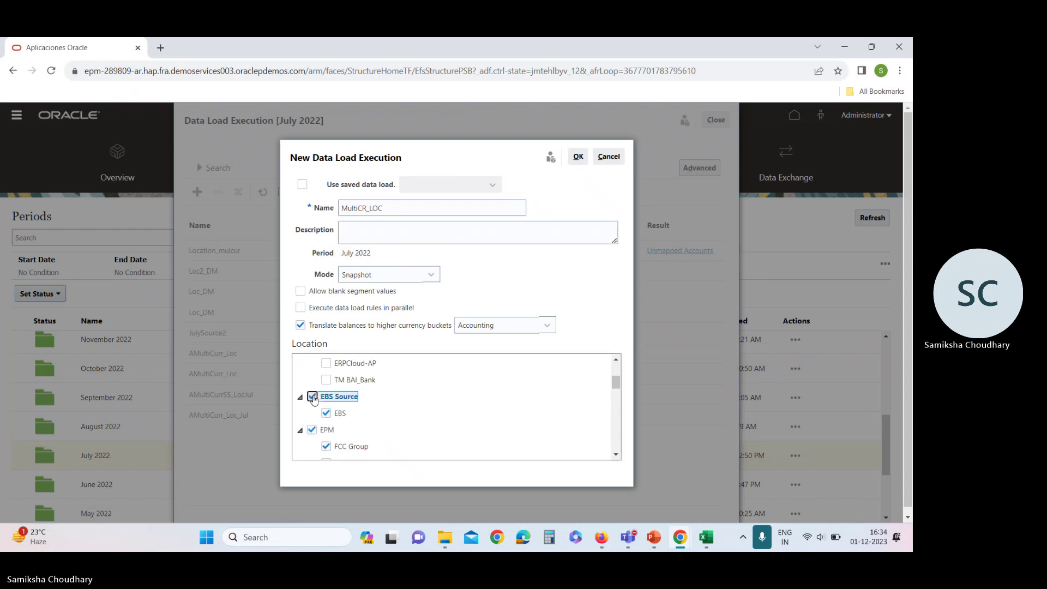
left_click(312, 430)
left_click(314, 432)
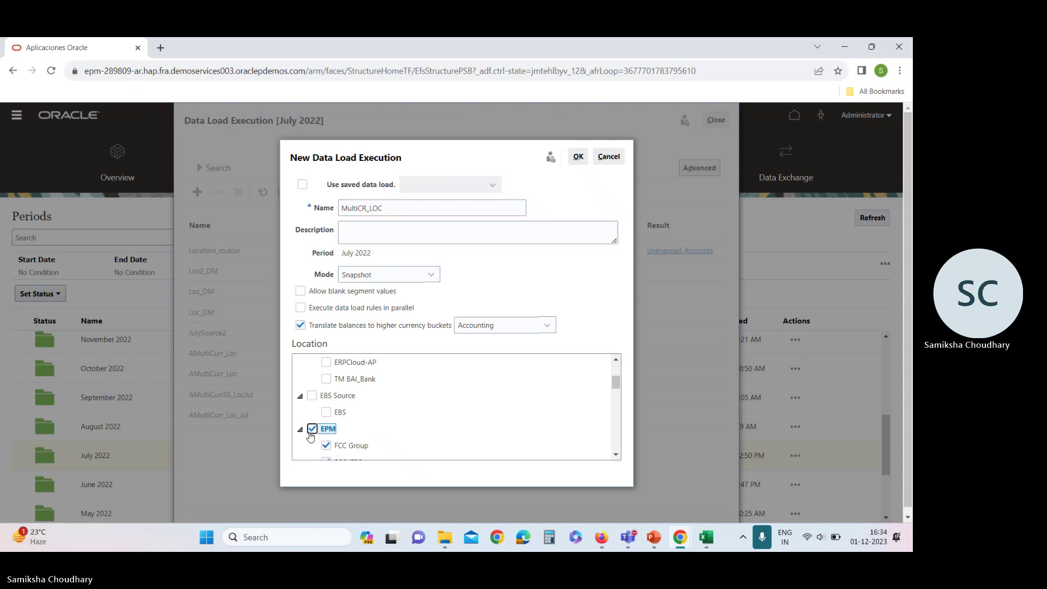
Clear ESG Reporting, File, File_DM, File_DM_MP, File_Mulcur and Fusion Financials Cloud, keeping only MultiCR_LOC.
scroll(386, 415, "down", 2)
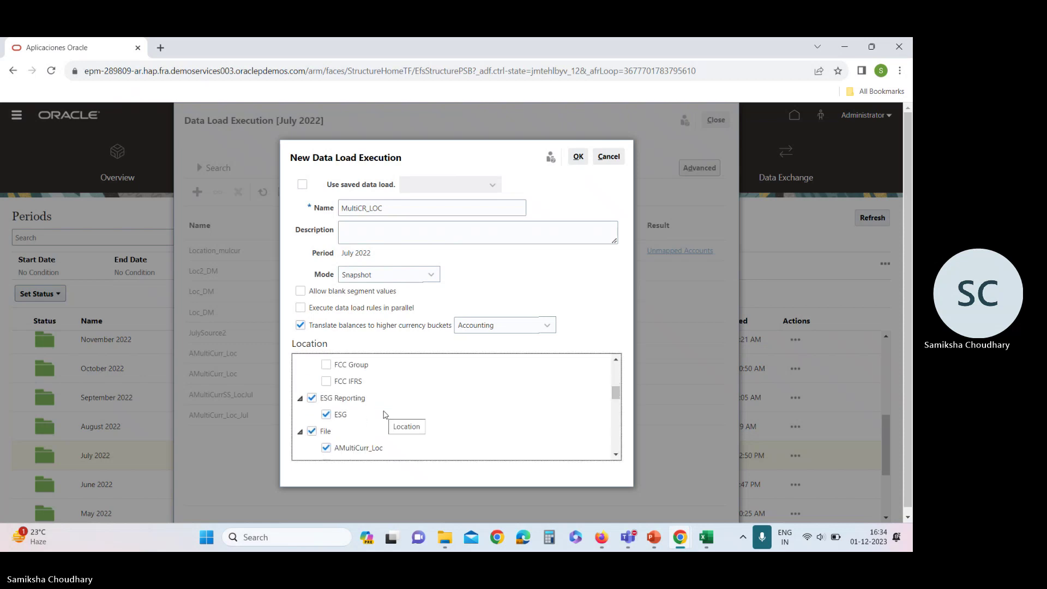
left_click(313, 401)
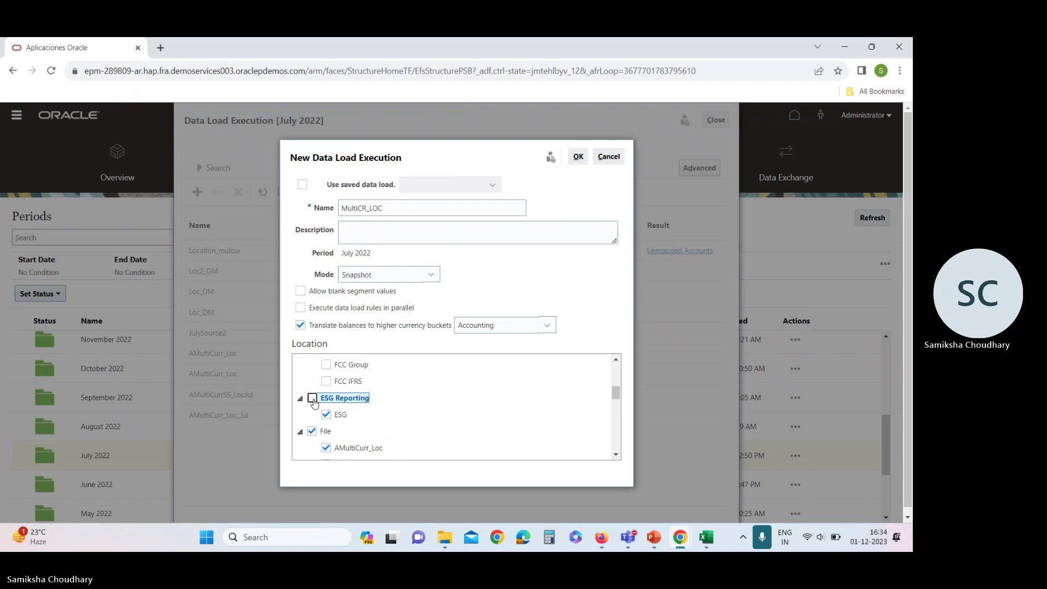
left_click(313, 429)
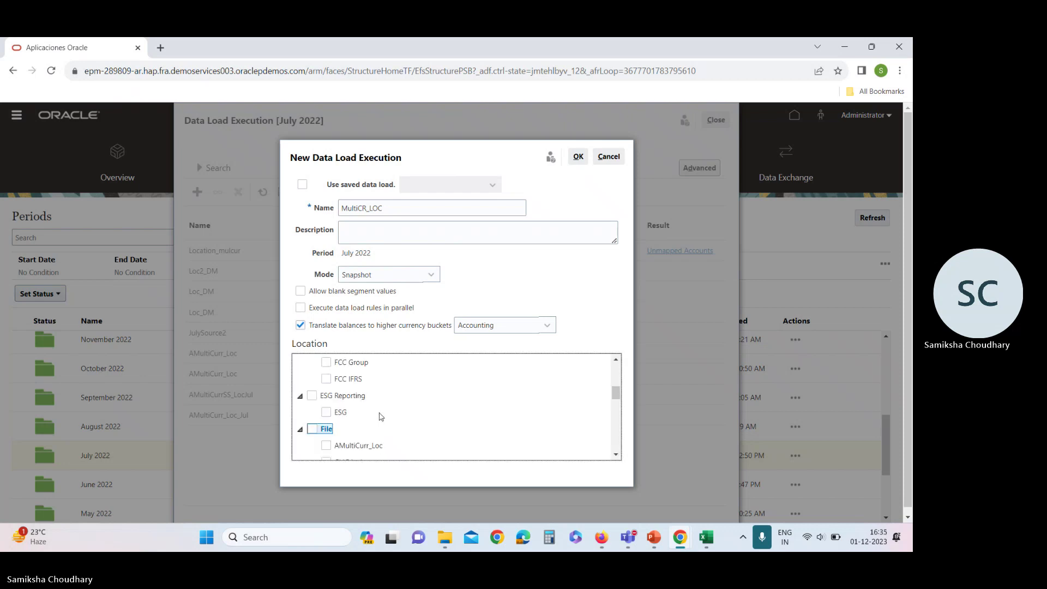
scroll(380, 416, "down", 5)
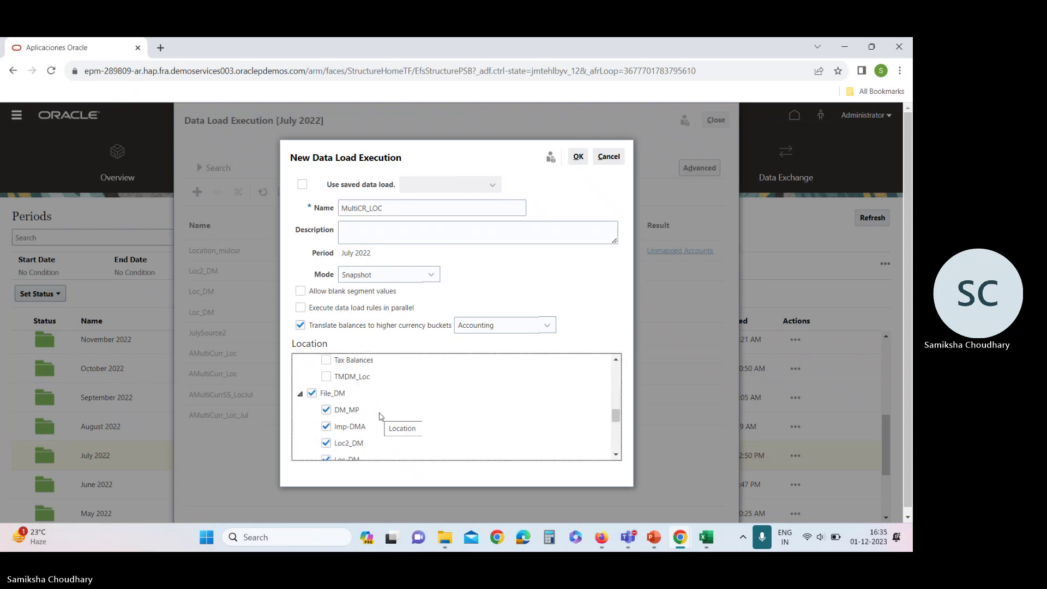
scroll(380, 416, "down", 3)
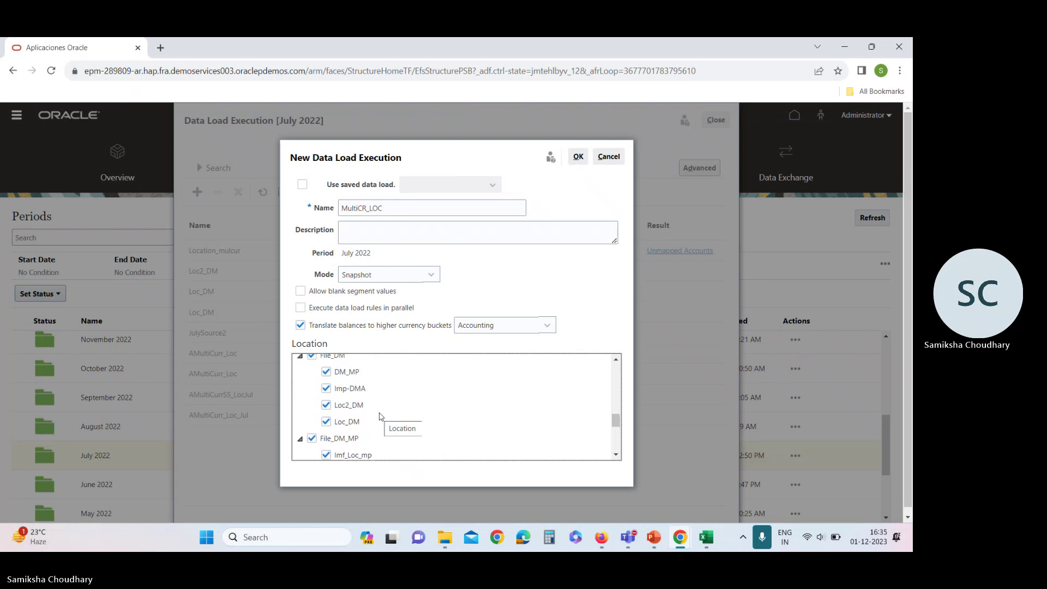
scroll(380, 416, "up", 1)
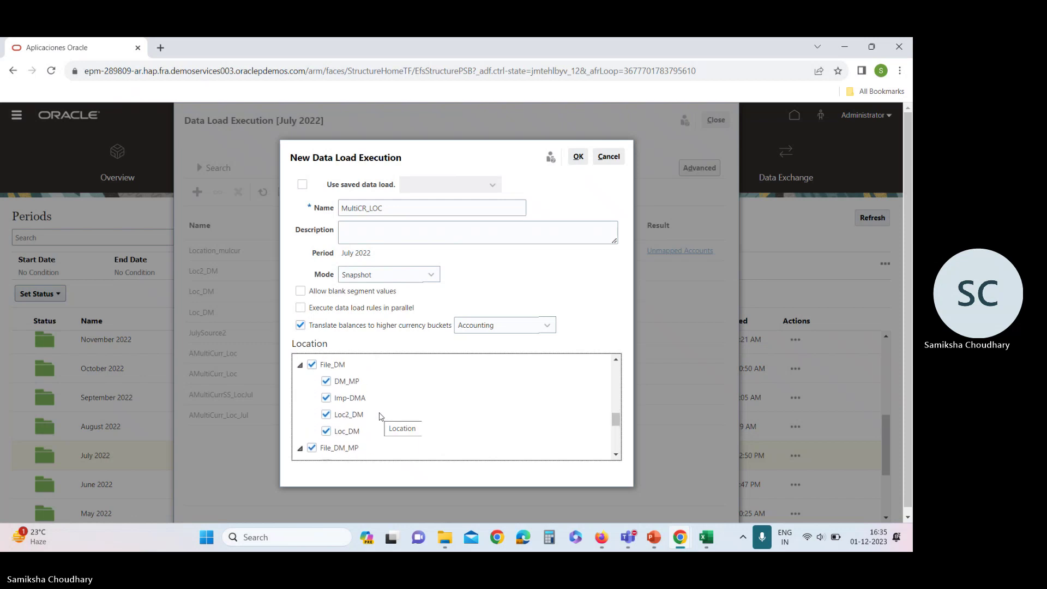
left_click(315, 365)
scroll(386, 389, "down", 2)
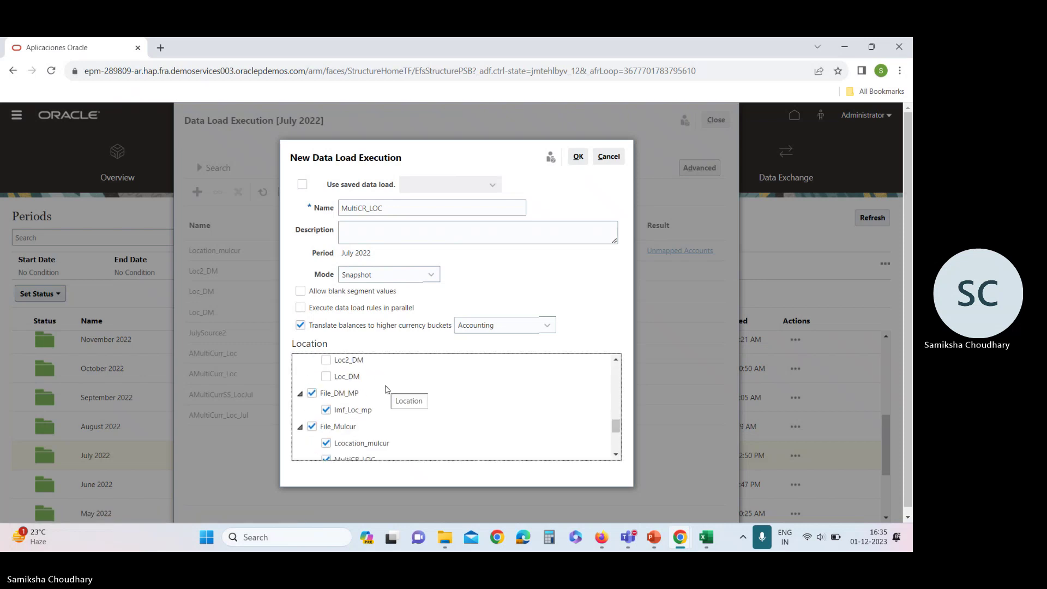
left_click(312, 394)
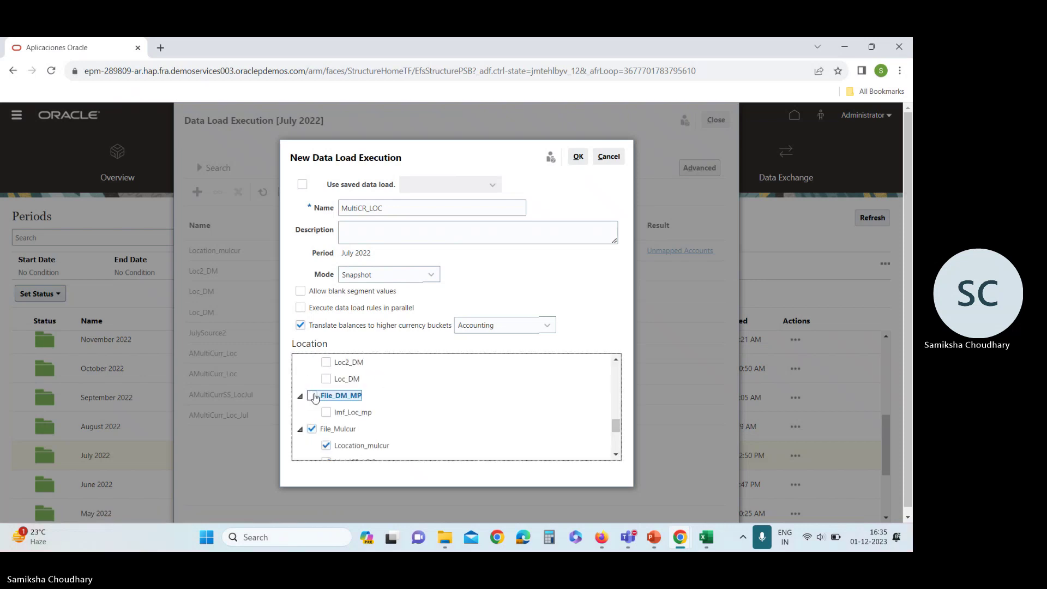
left_click(311, 430)
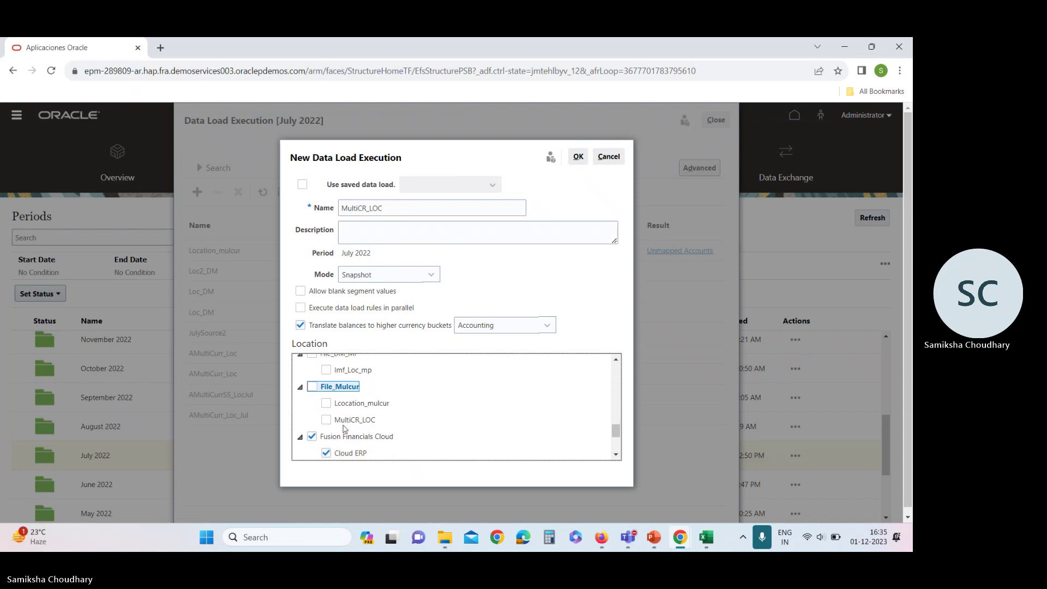
left_click(327, 421)
left_click(326, 420)
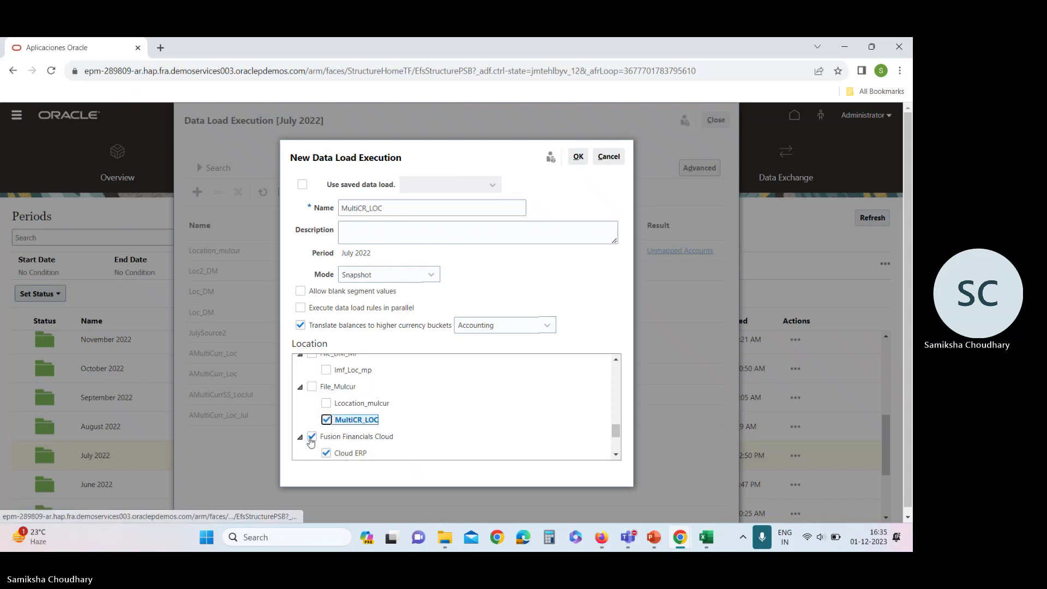
left_click(311, 437)
scroll(400, 418, "down", 3)
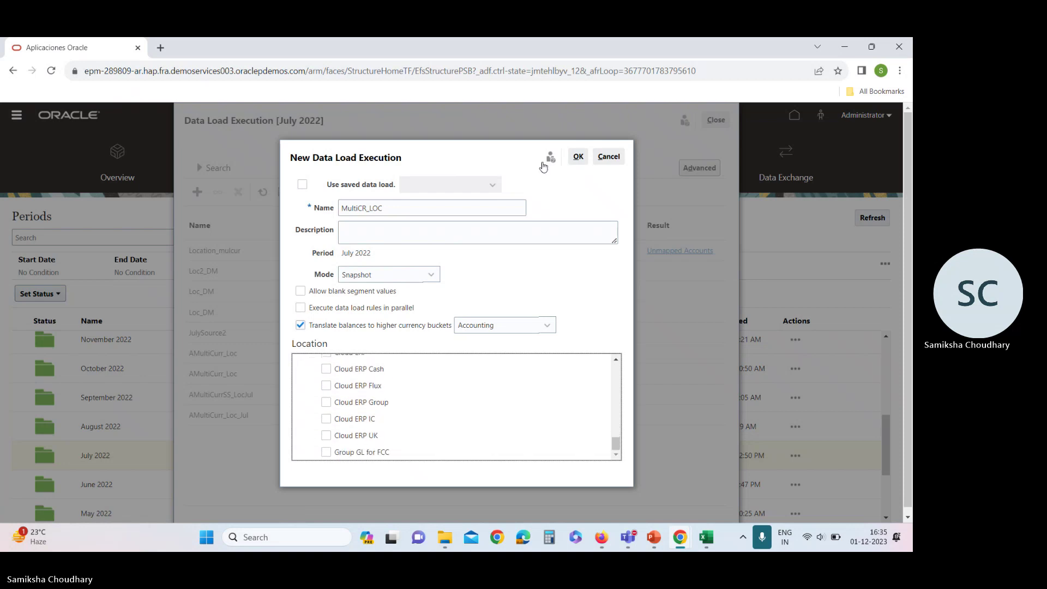
Start the MultiCR_LOC load, refresh until all stages complete, and close the runs list.
left_click(580, 164)
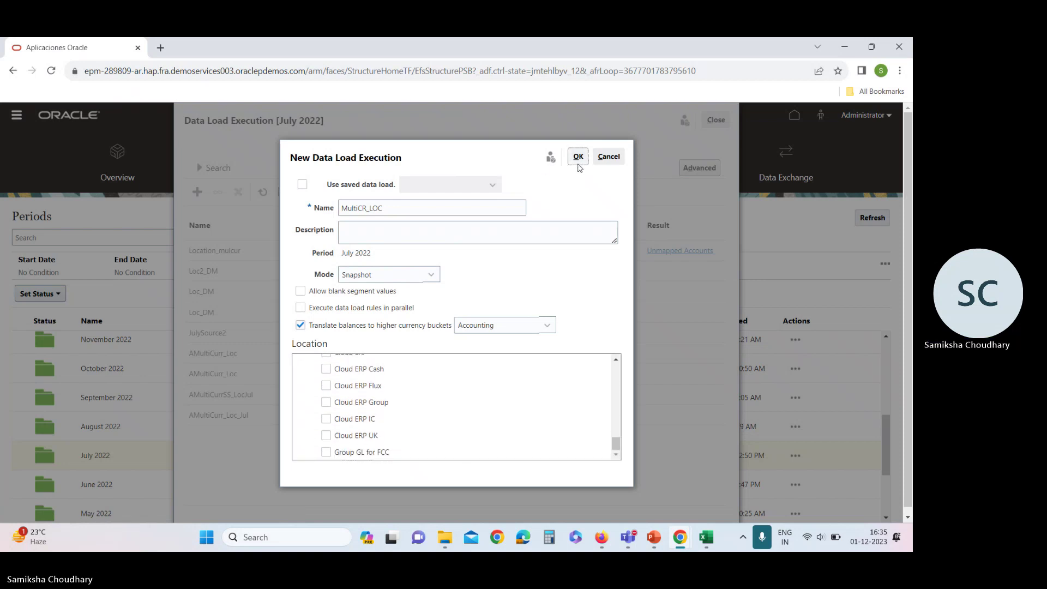
left_click(580, 158)
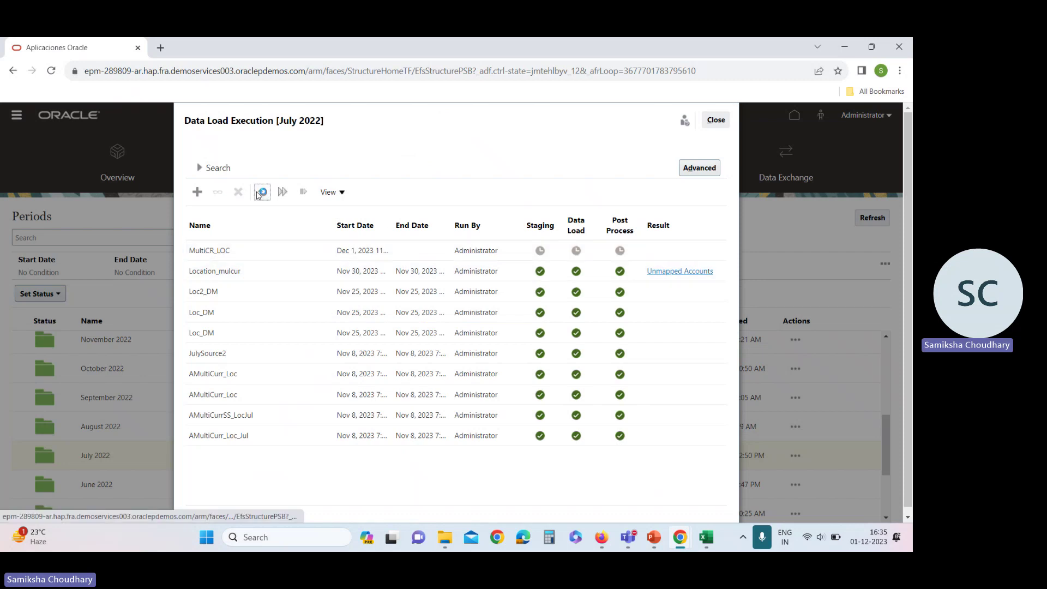
left_click(261, 193)
left_click(261, 193)
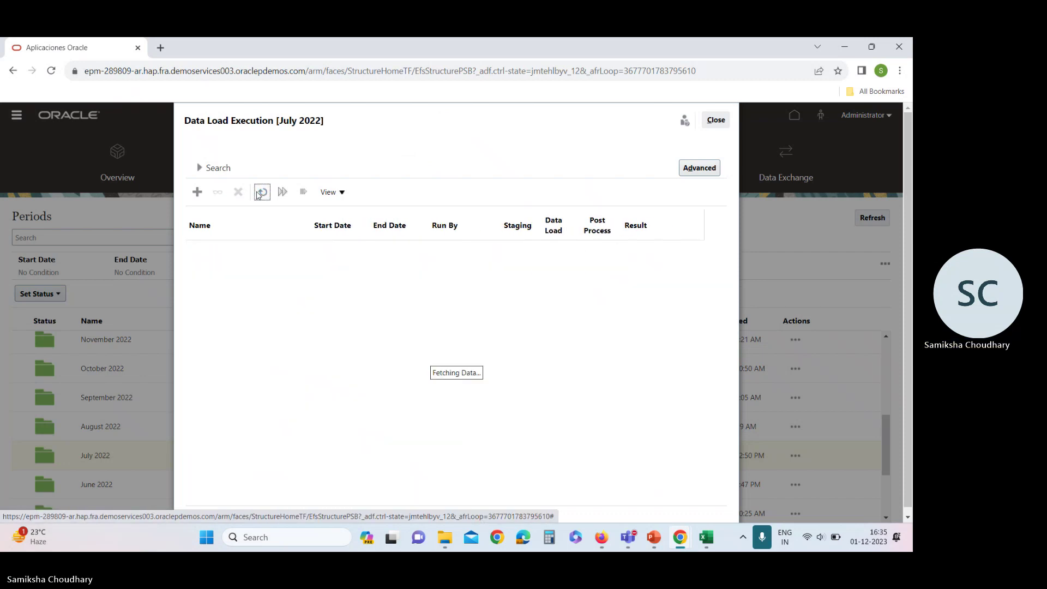
left_click(261, 193)
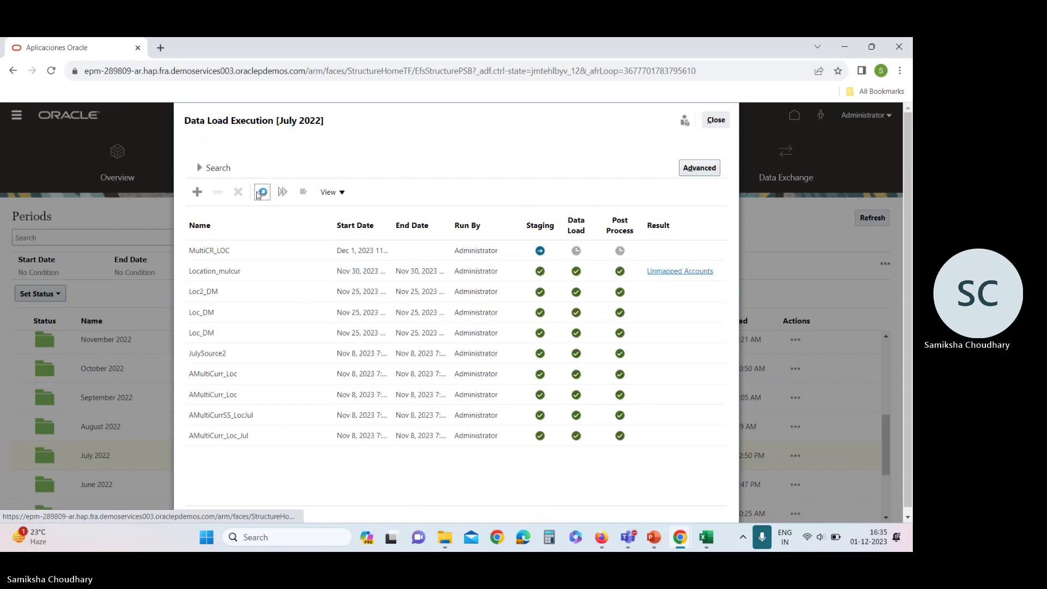
left_click(261, 192)
left_click(261, 193)
left_click(261, 194)
left_click(261, 194)
left_click(261, 194)
left_click(261, 194)
left_click(262, 194)
left_click(261, 193)
left_click(262, 194)
left_click(261, 193)
left_click(261, 194)
left_click(265, 193)
left_click(265, 193)
left_click(715, 120)
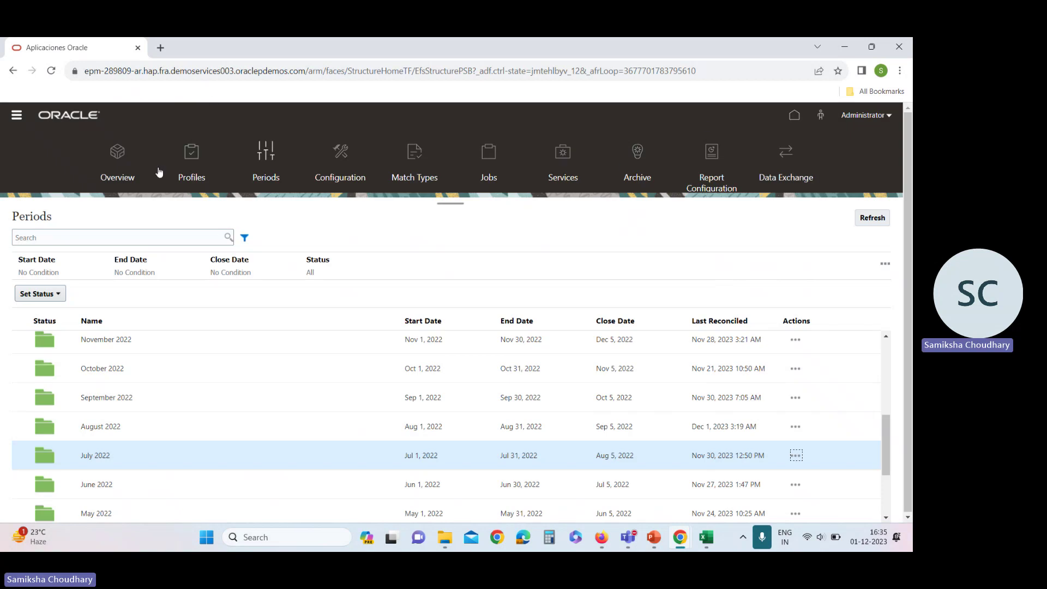
Open the Profiles list and set the displayed period to July 2022.
left_click(182, 160)
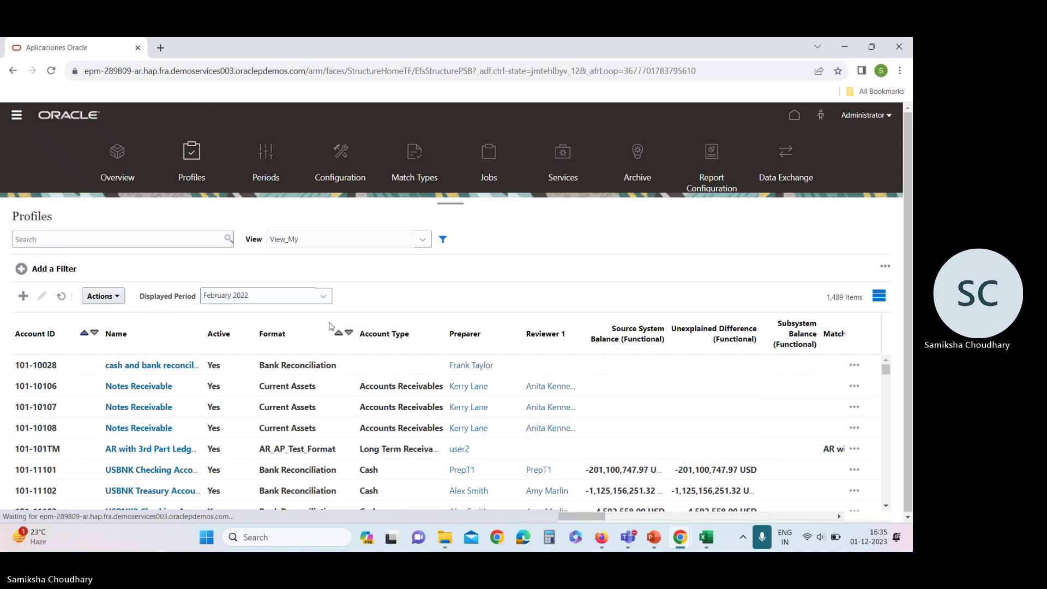
left_click(323, 296)
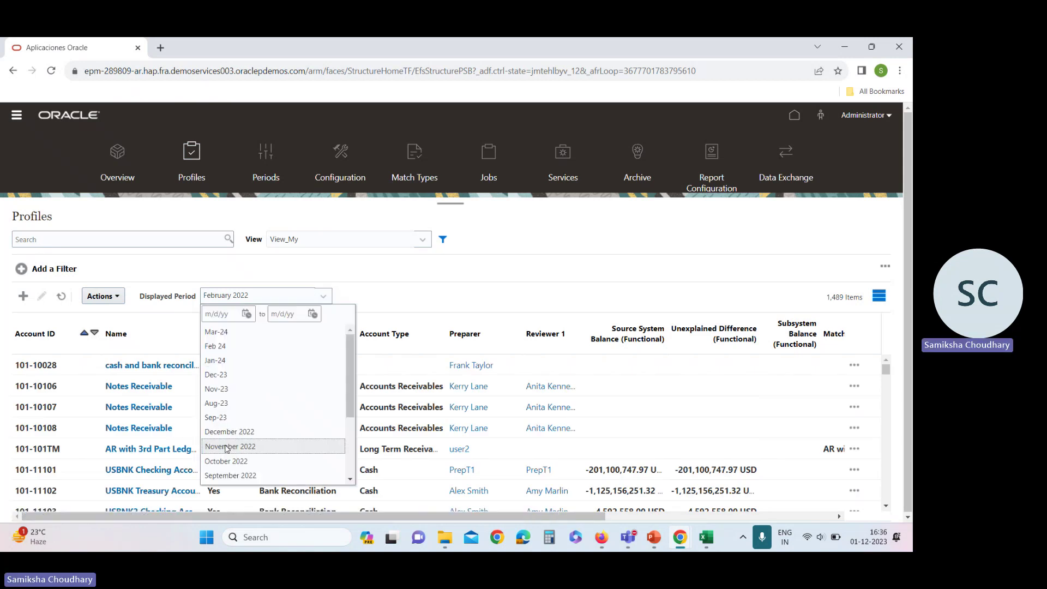
scroll(223, 431, "down", 3)
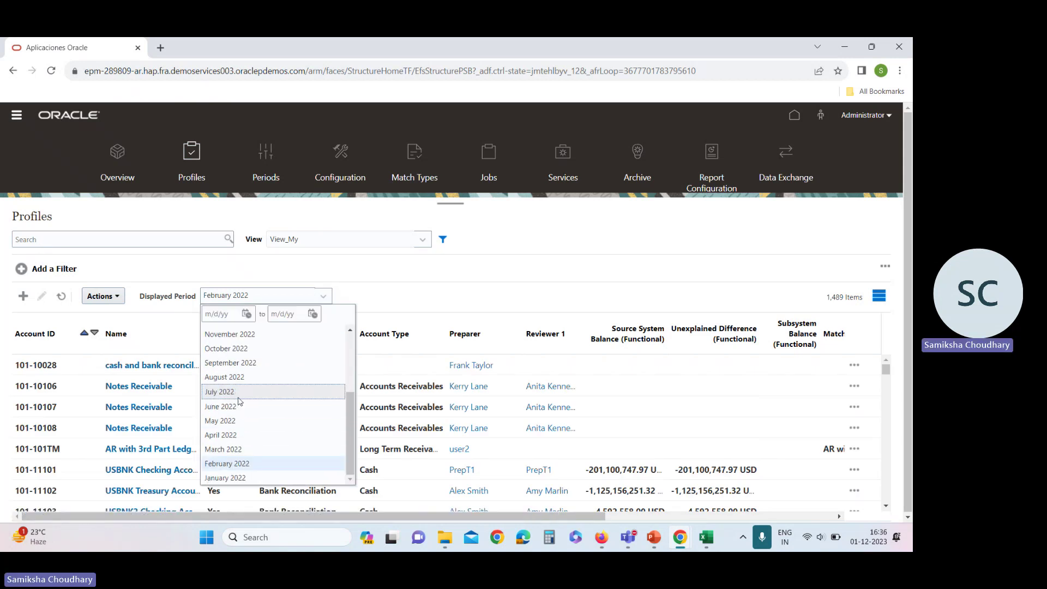
left_click(239, 396)
Search for profile 101-10028 and review its columns, including the 90,000.00 INR balance.
left_click(68, 241)
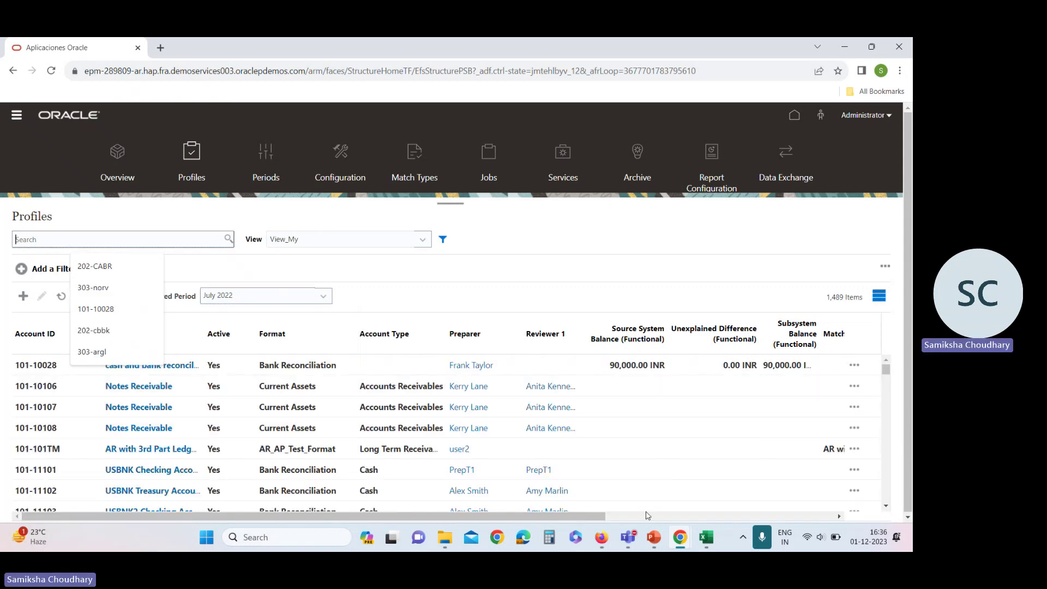
key("alt+Tab")
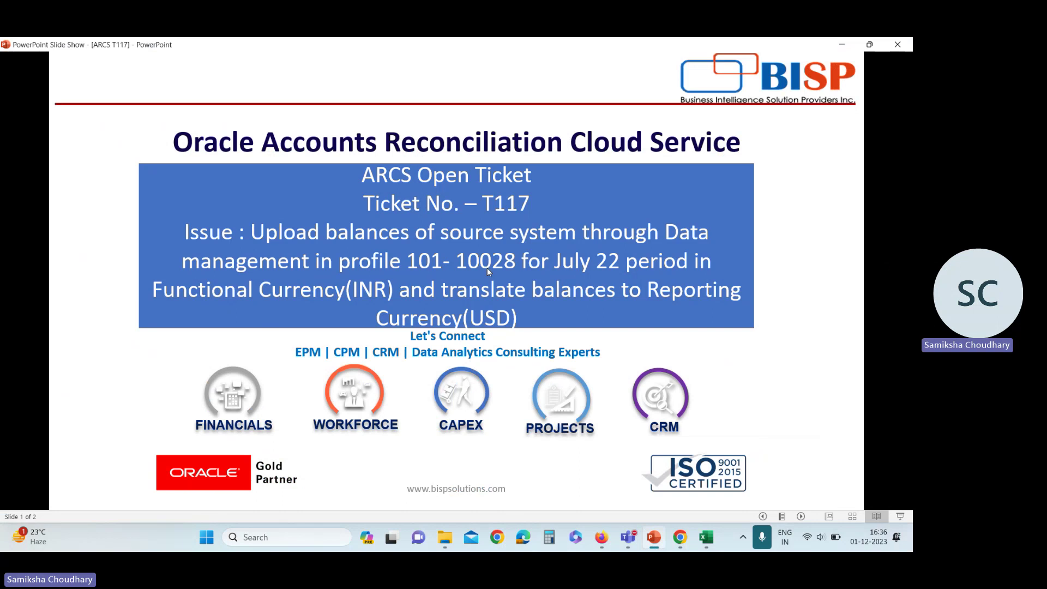
key("alt+Tab")
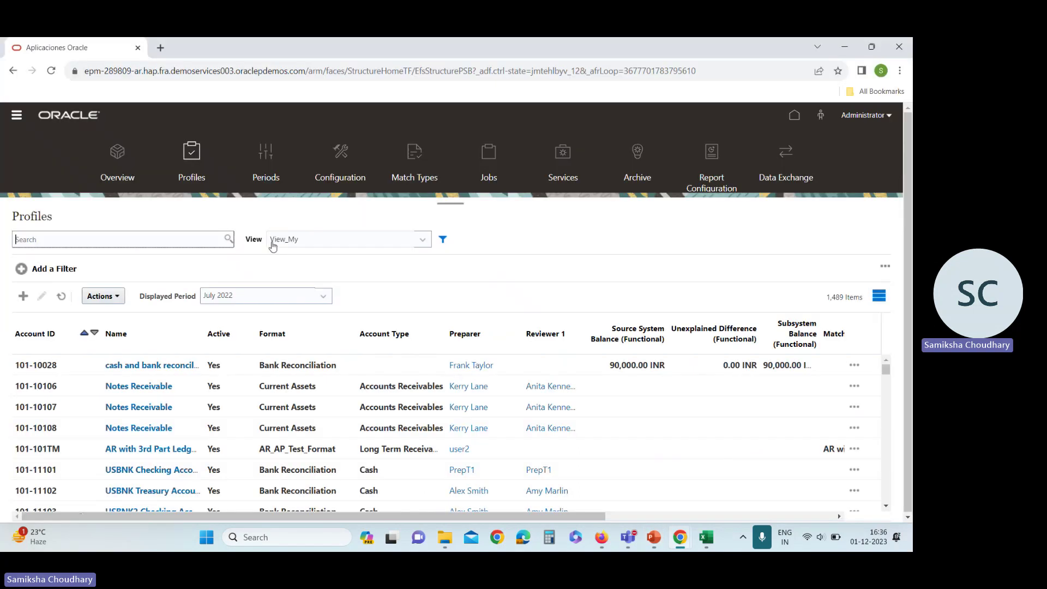
left_click(124, 241)
type("101-")
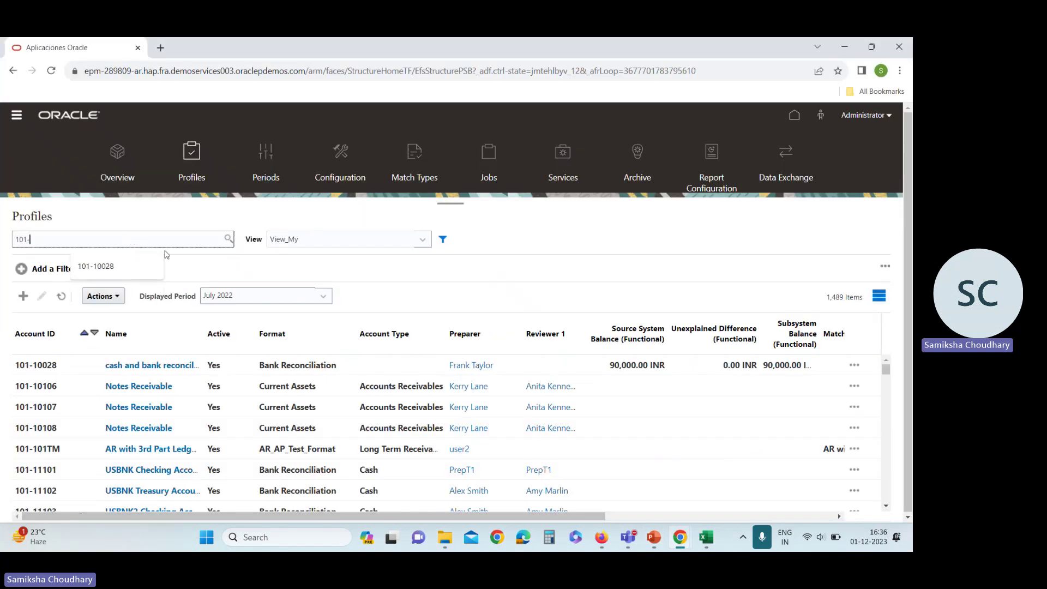
type("10028")
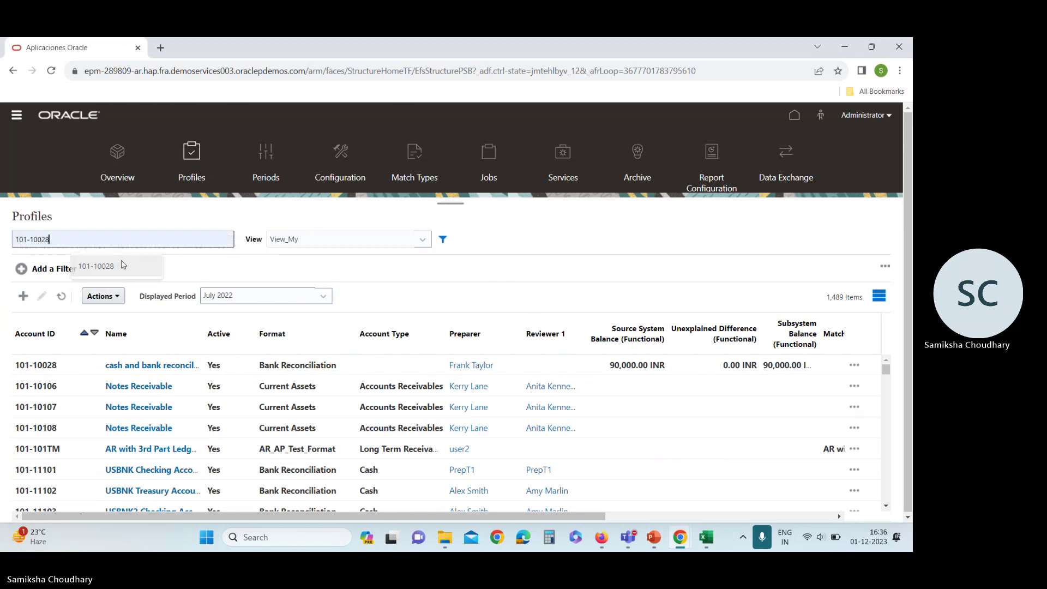
key("Return")
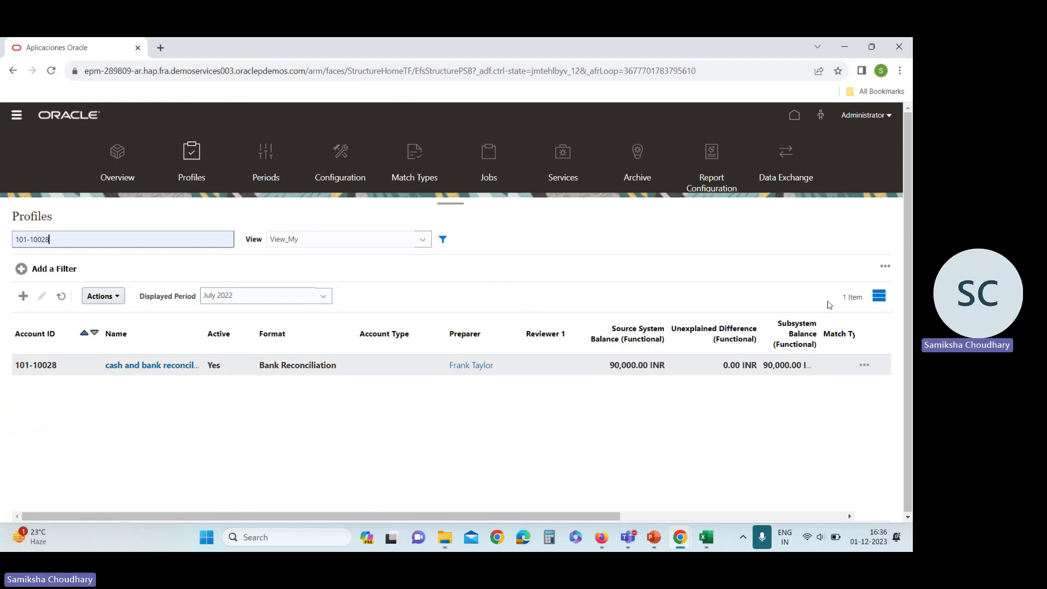
scroll(749, 369, "right", 4)
scroll(750, 371, "right", 2)
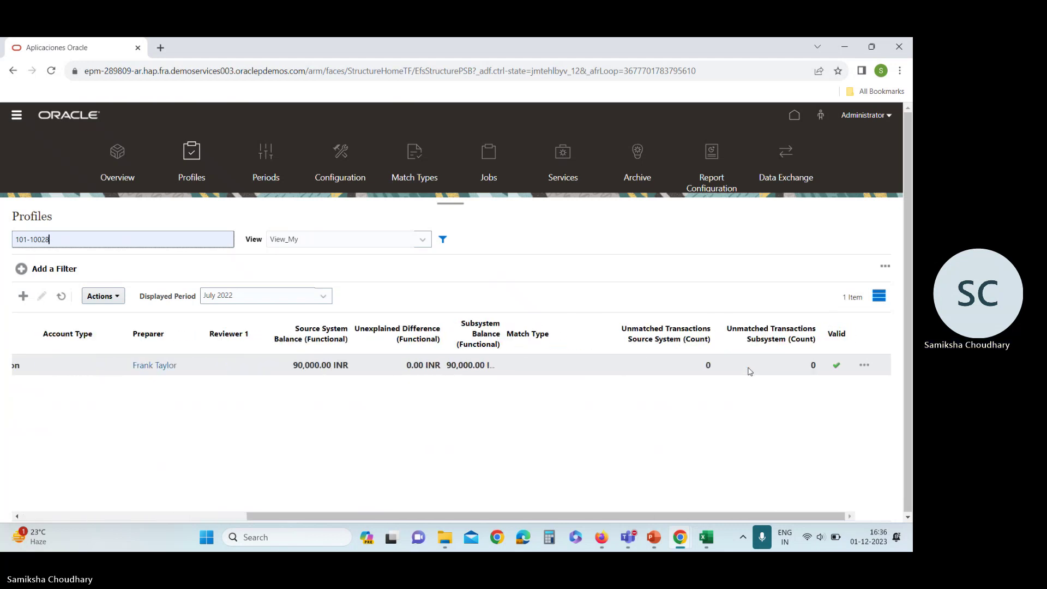
scroll(749, 371, "left", 6)
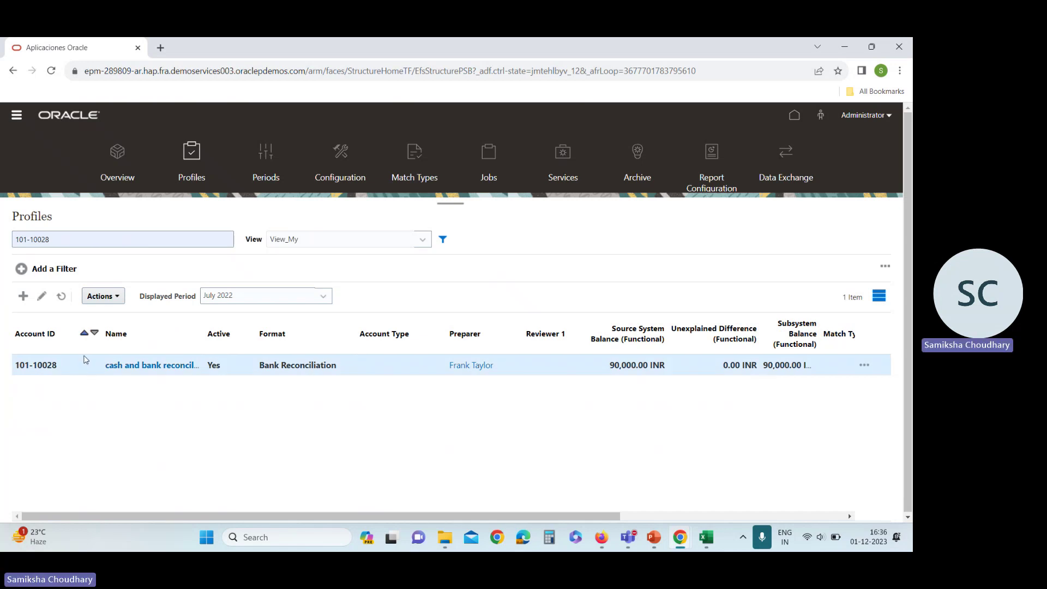
Start Create Reconciliation for profile 101-10028 with July 2022 as the period.
left_click(103, 296)
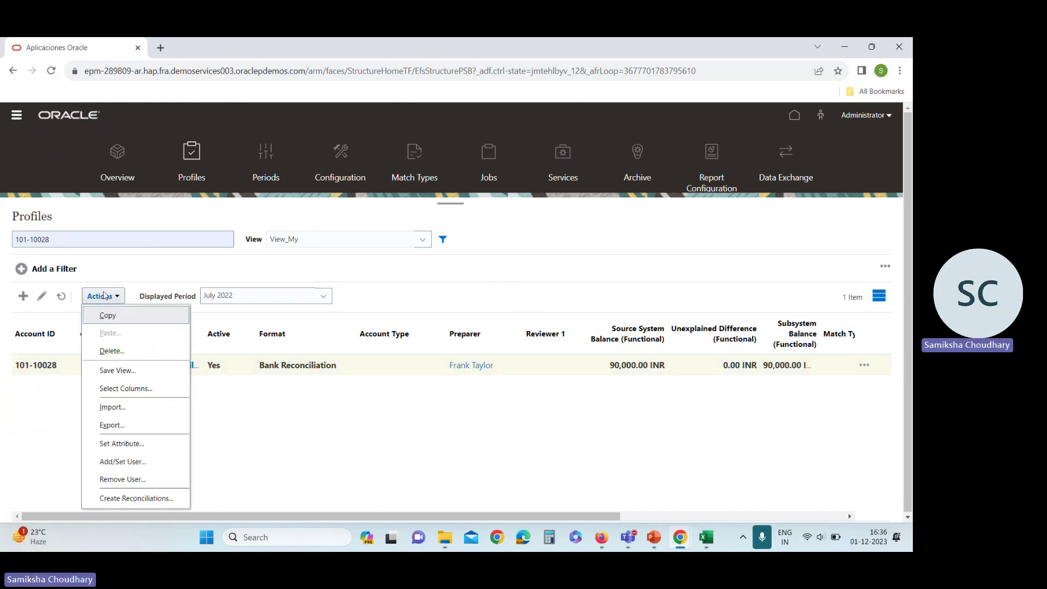
left_click(163, 498)
left_click(440, 331)
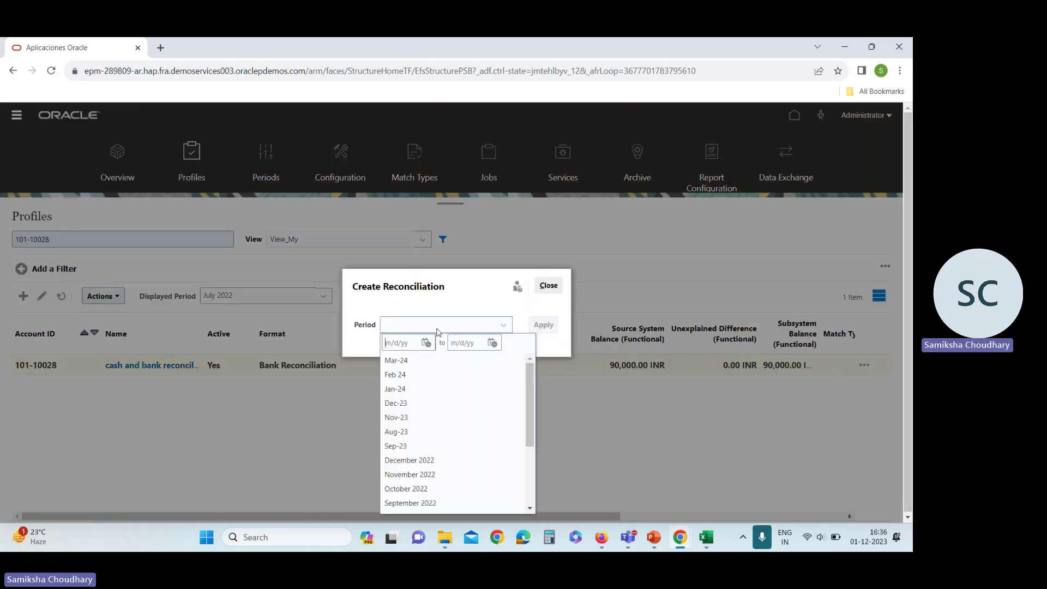
scroll(425, 475, "down", 2)
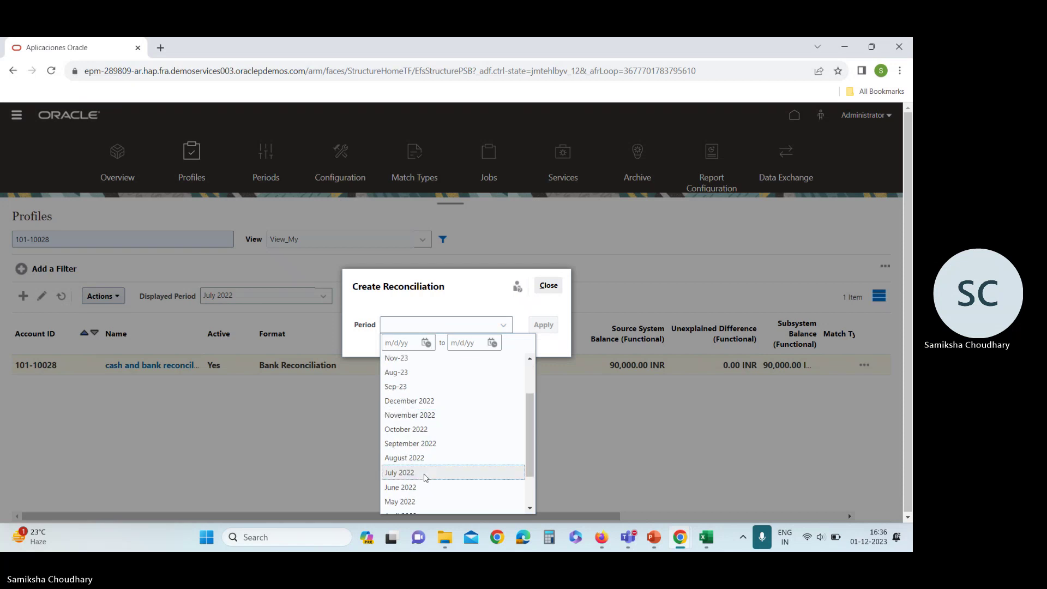
scroll(426, 476, "down", 2)
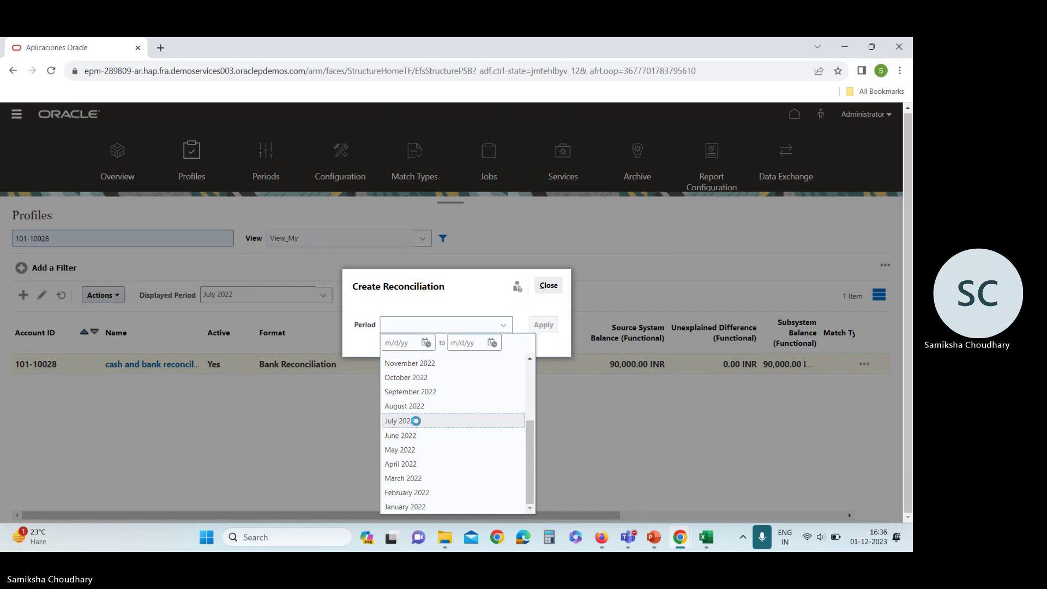
left_click(418, 422)
left_click(493, 327)
left_click(425, 446)
left_click(436, 330)
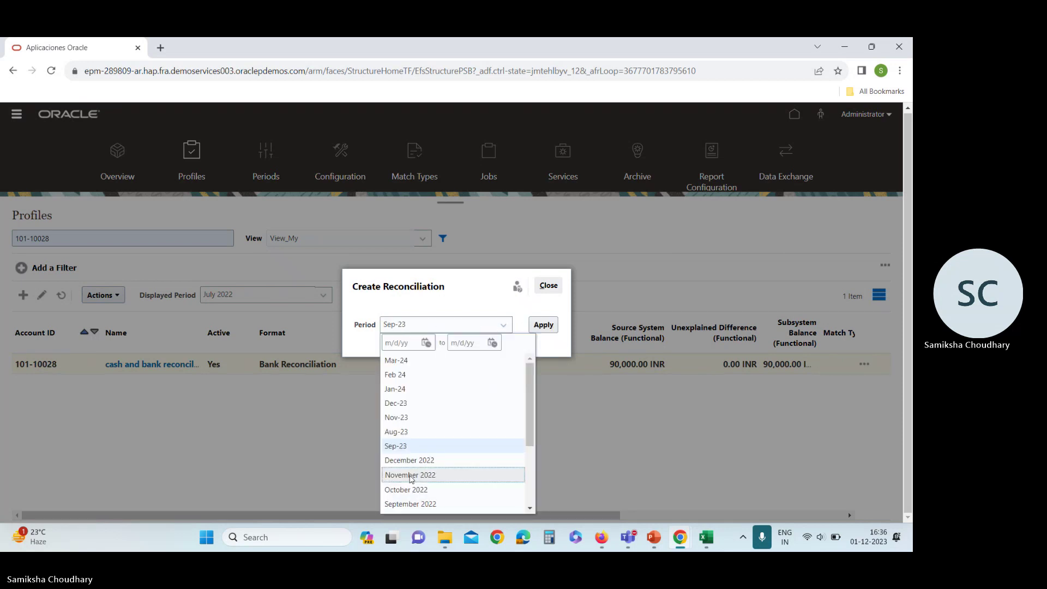
scroll(410, 450, "down", 3)
left_click(403, 422)
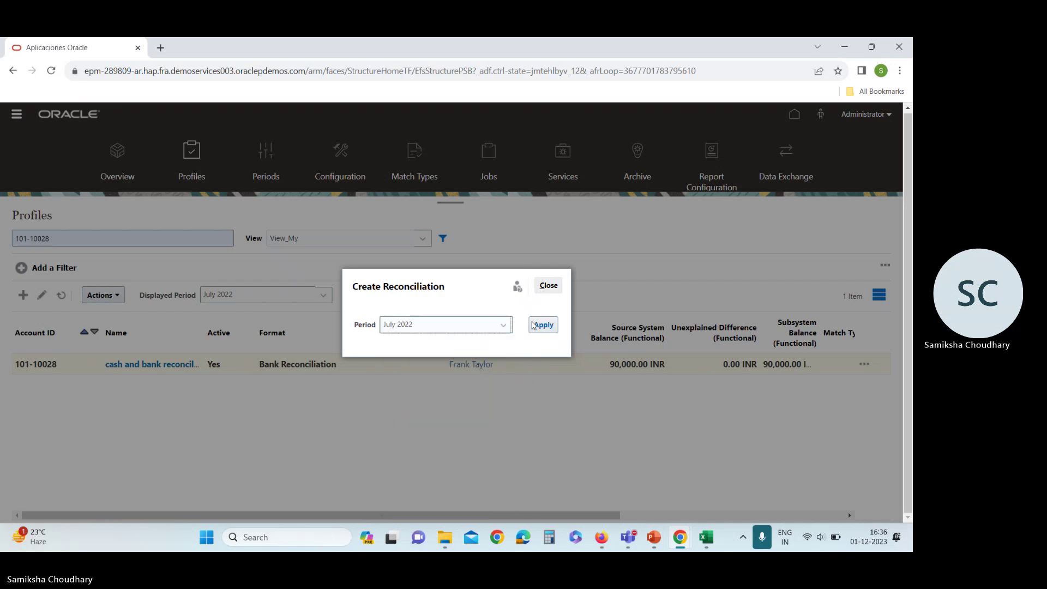
Apply July 2022 reconciliation creation, confirm it, then close the results and dialog.
left_click(534, 326)
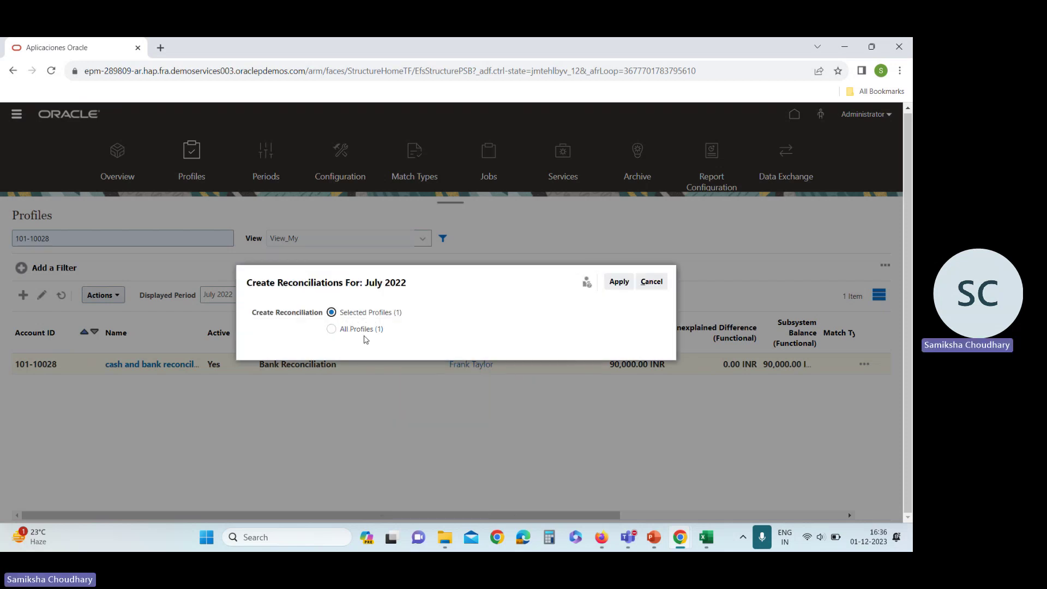
left_click(651, 282)
left_click(417, 325)
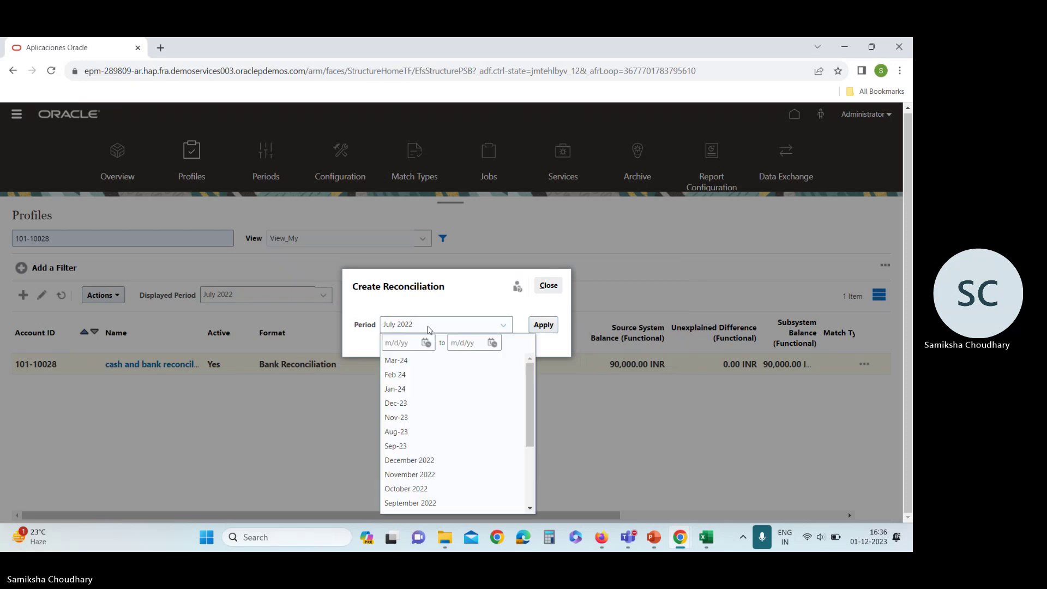
scroll(412, 451, "down", 2)
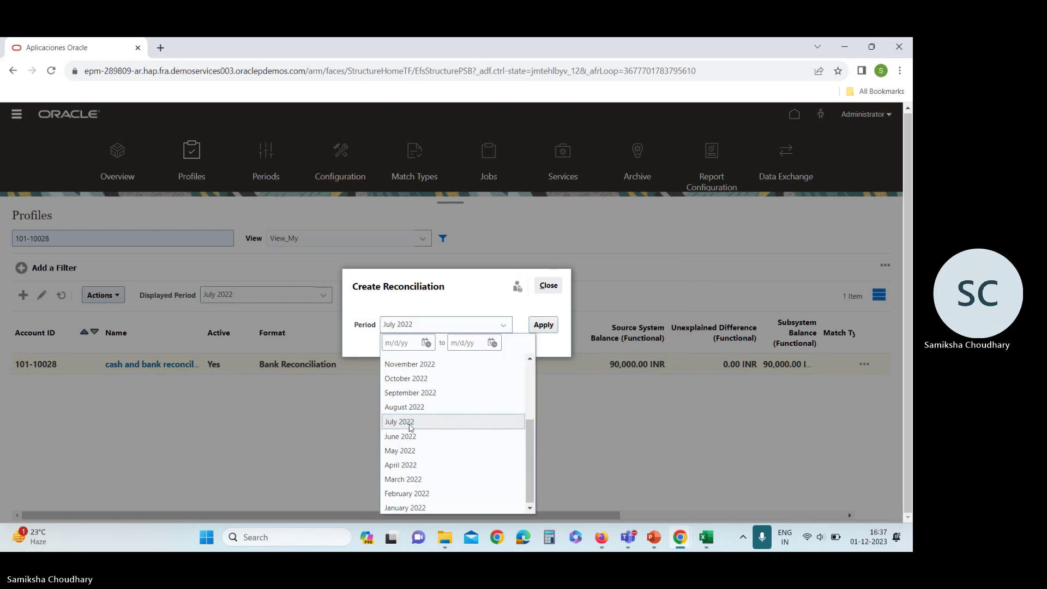
left_click(407, 423)
left_click(544, 325)
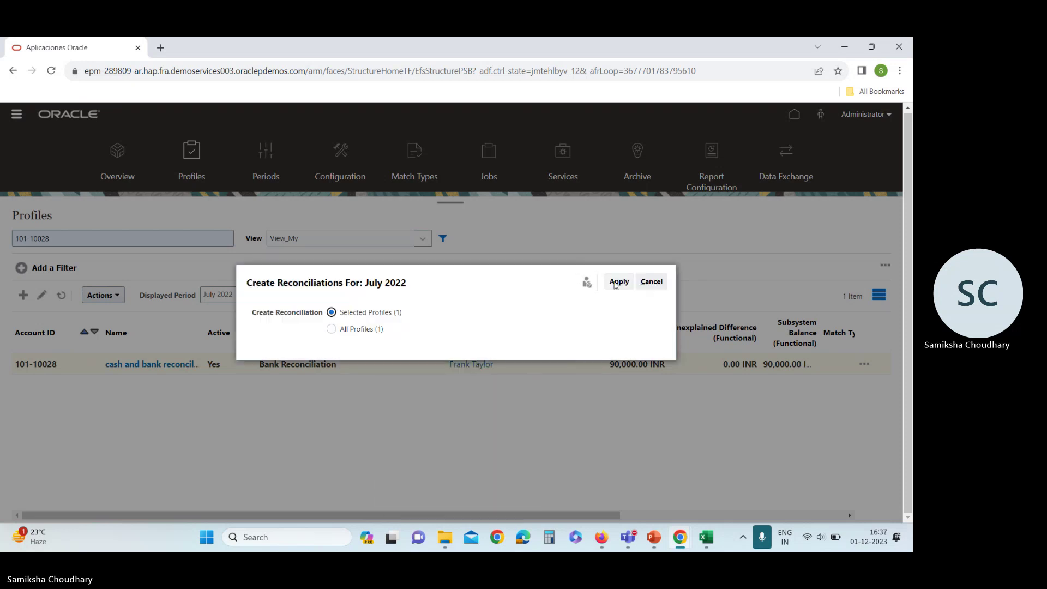
left_click(617, 282)
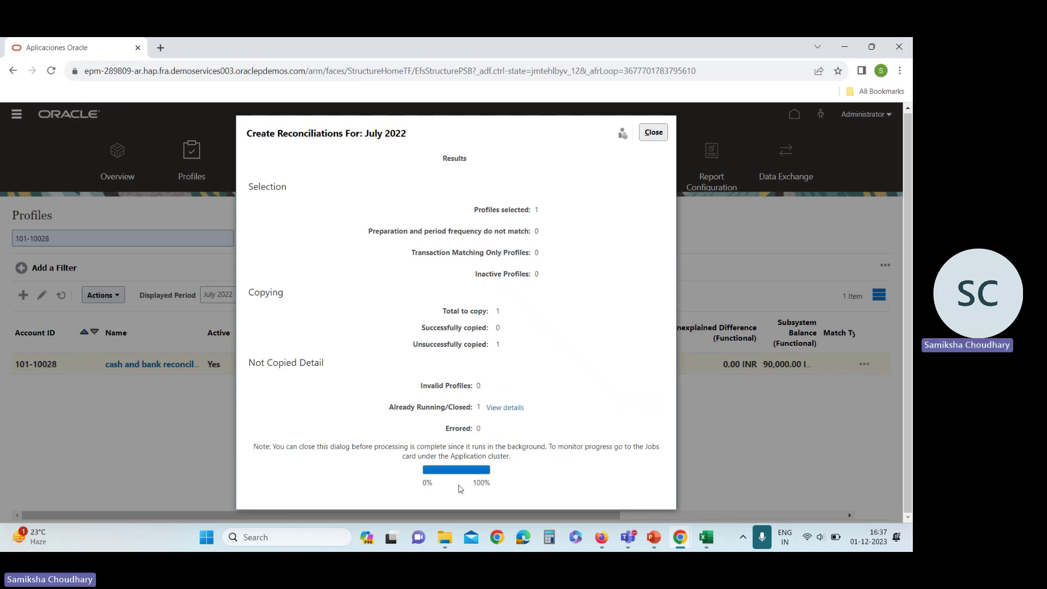
left_click(654, 133)
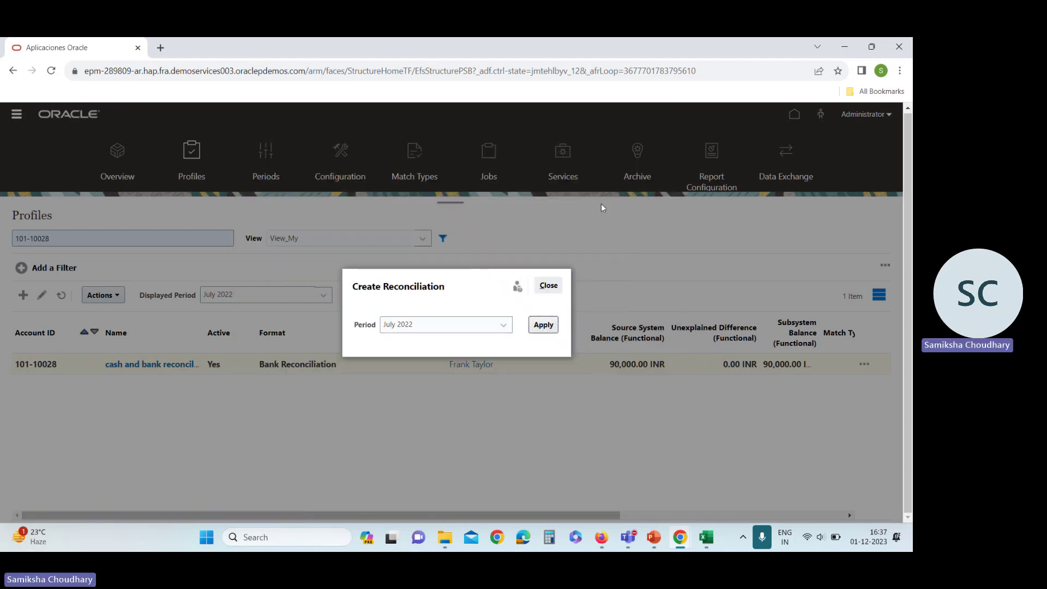
left_click(549, 285)
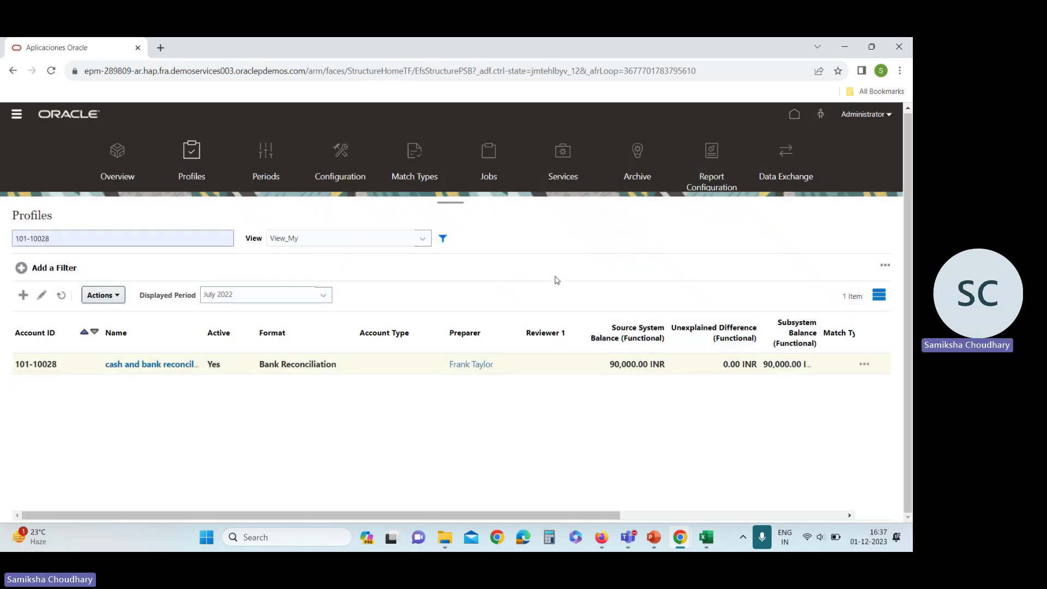
From Home, open Reconciliations filtered to the July 2022 period.
left_click(791, 117)
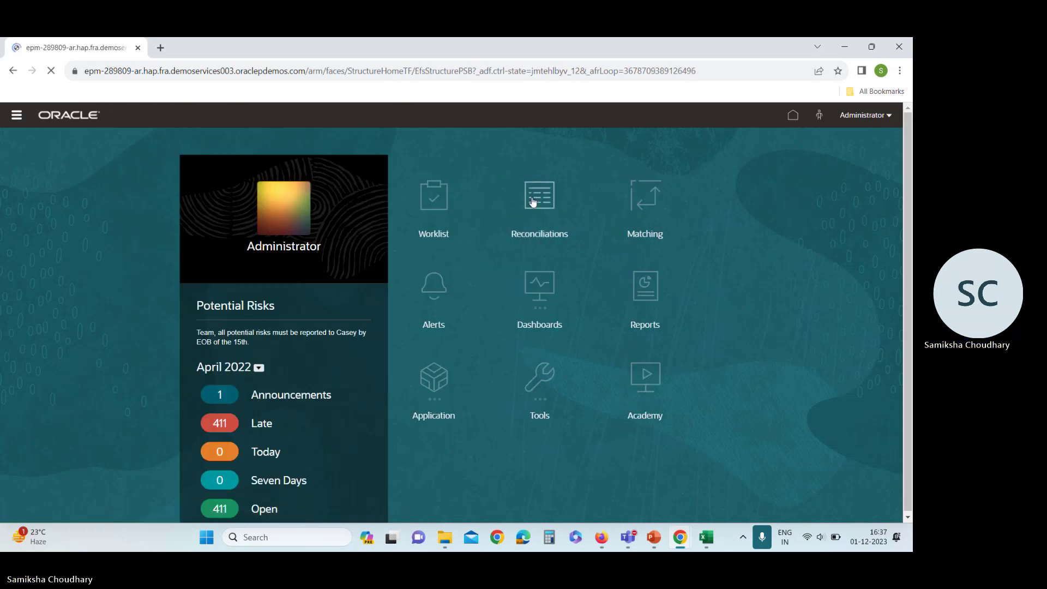
left_click(533, 202)
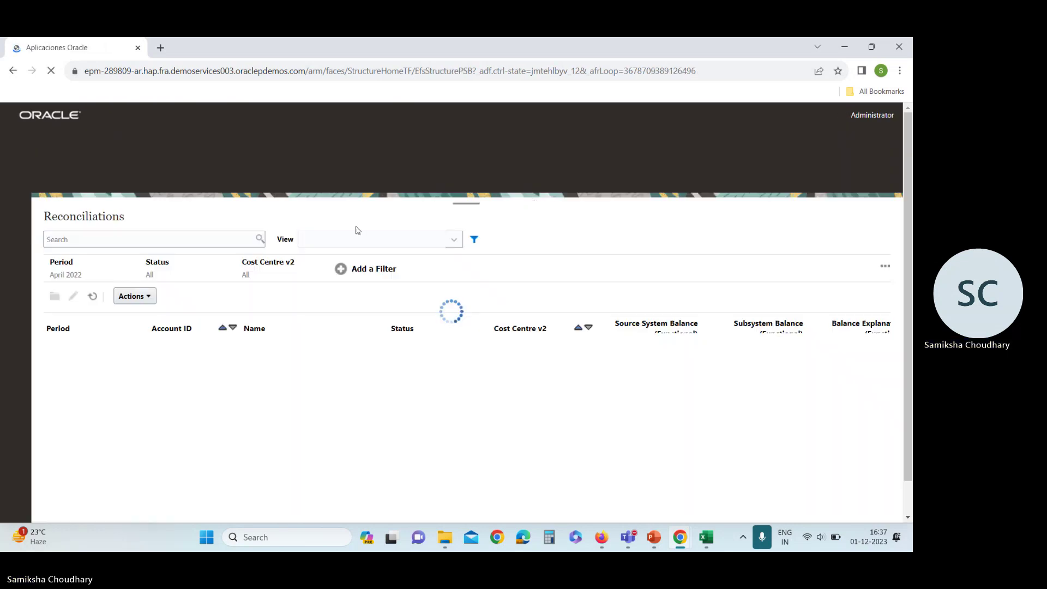
left_click(63, 273)
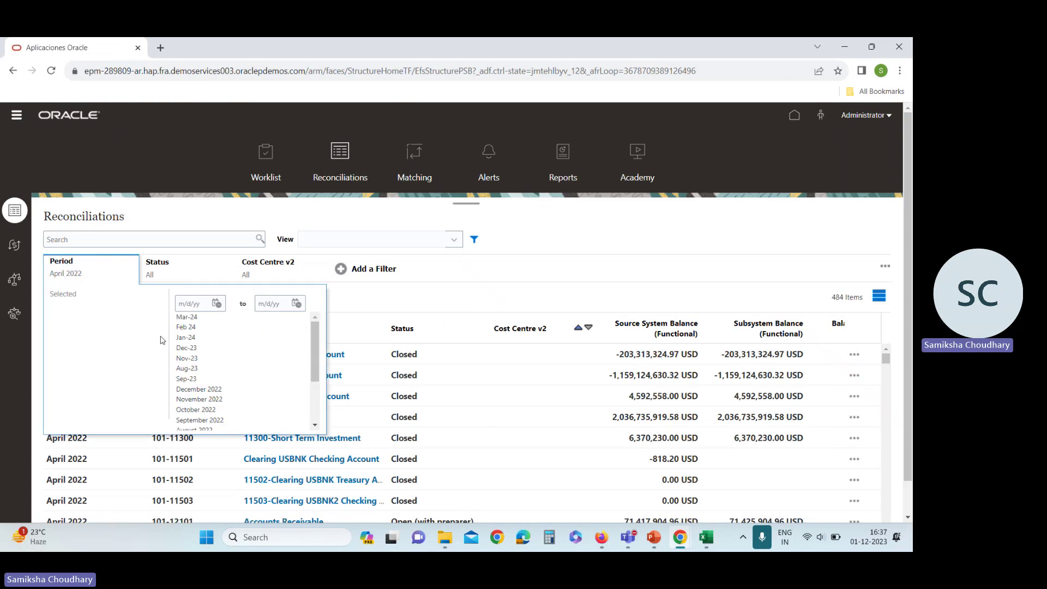
scroll(209, 402, "down", 2)
left_click(197, 381)
left_click(372, 293)
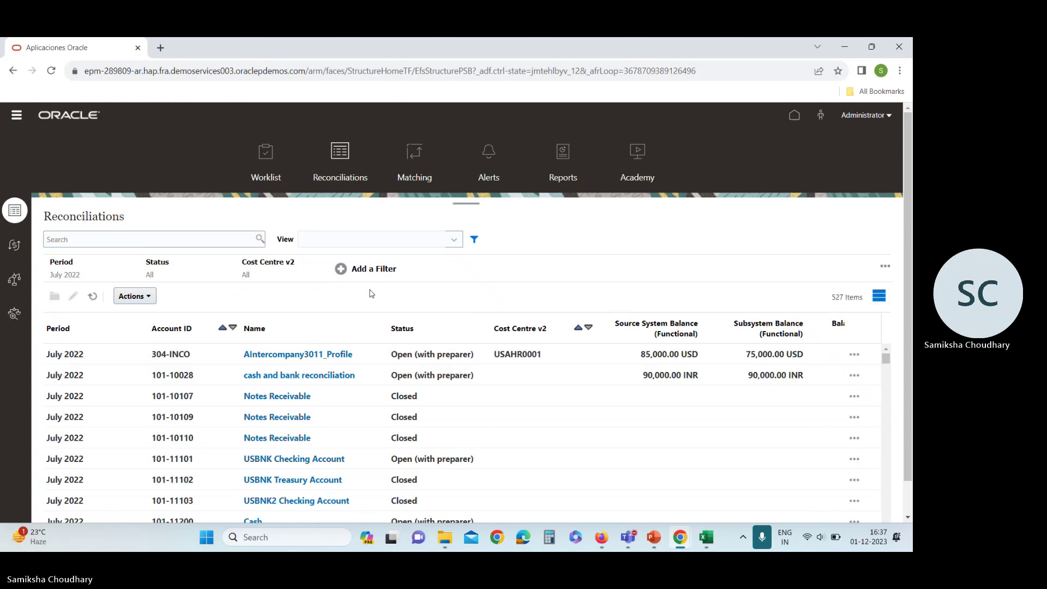
Search for account 101-10028 and open its cash and bank reconciliation.
left_click(139, 240)
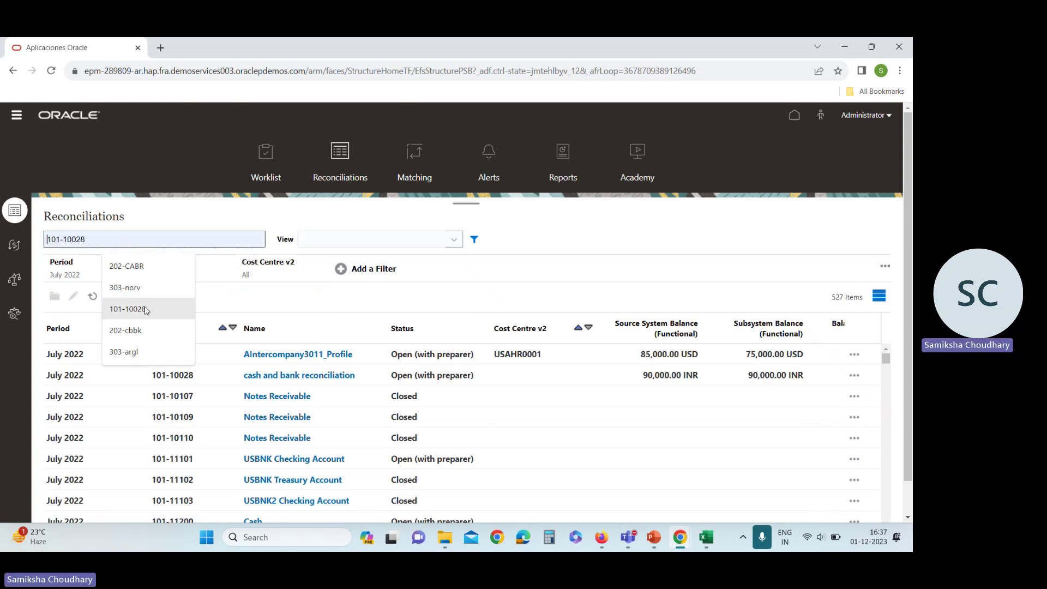
left_click(137, 309)
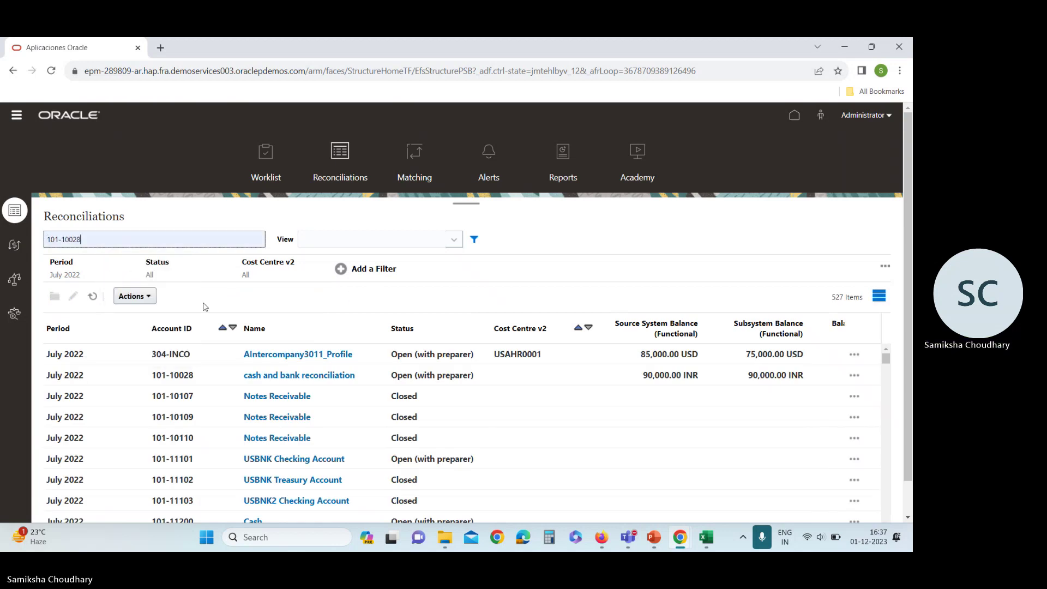
key("Return")
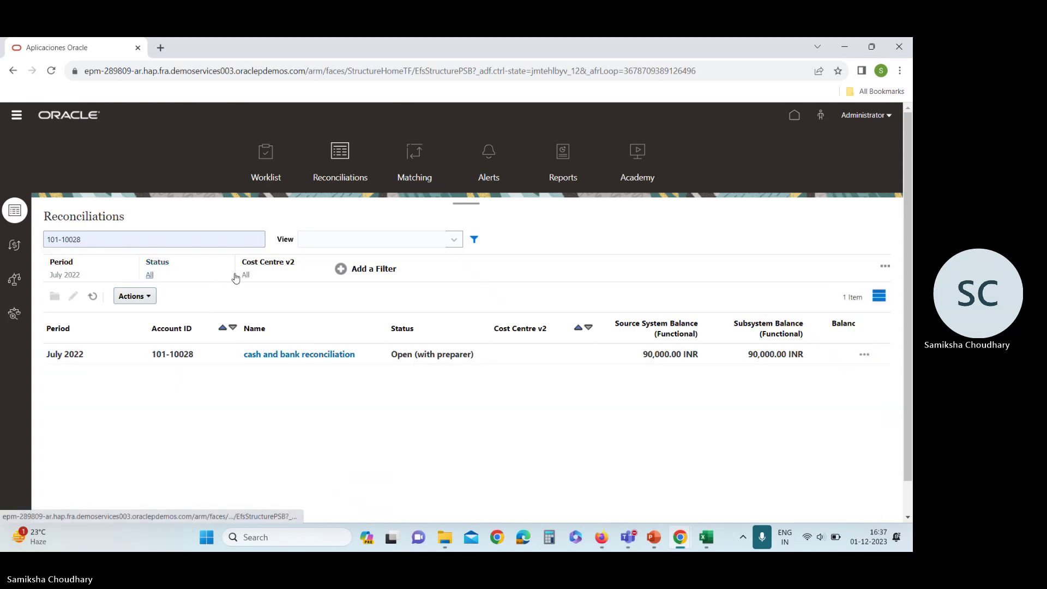
left_click(330, 356)
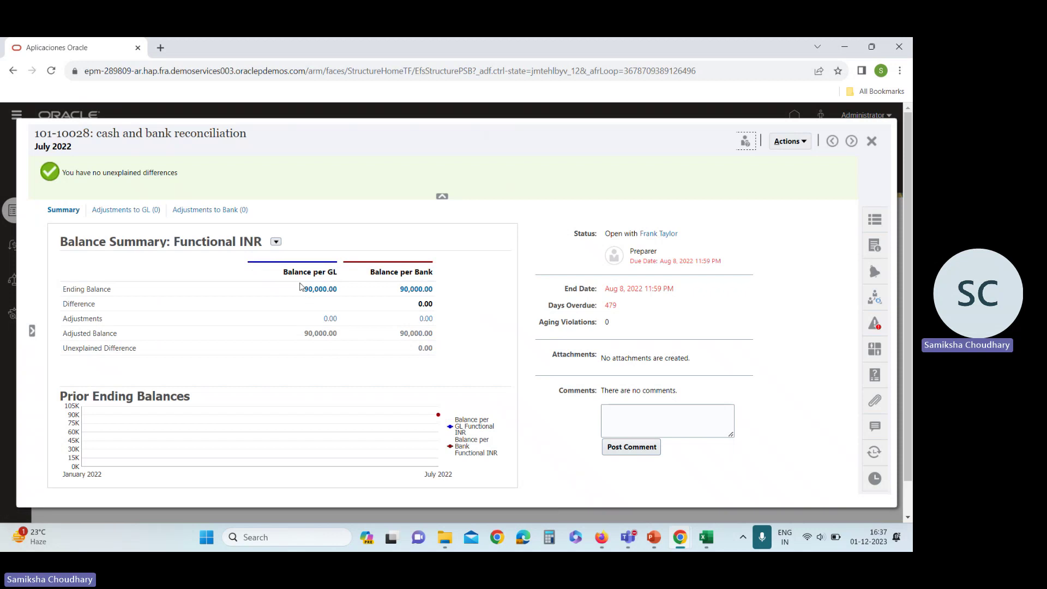
Switch the Balance Summary currency to All, showing 90,000.00 INR and 1,125.00 USD.
left_click(275, 243)
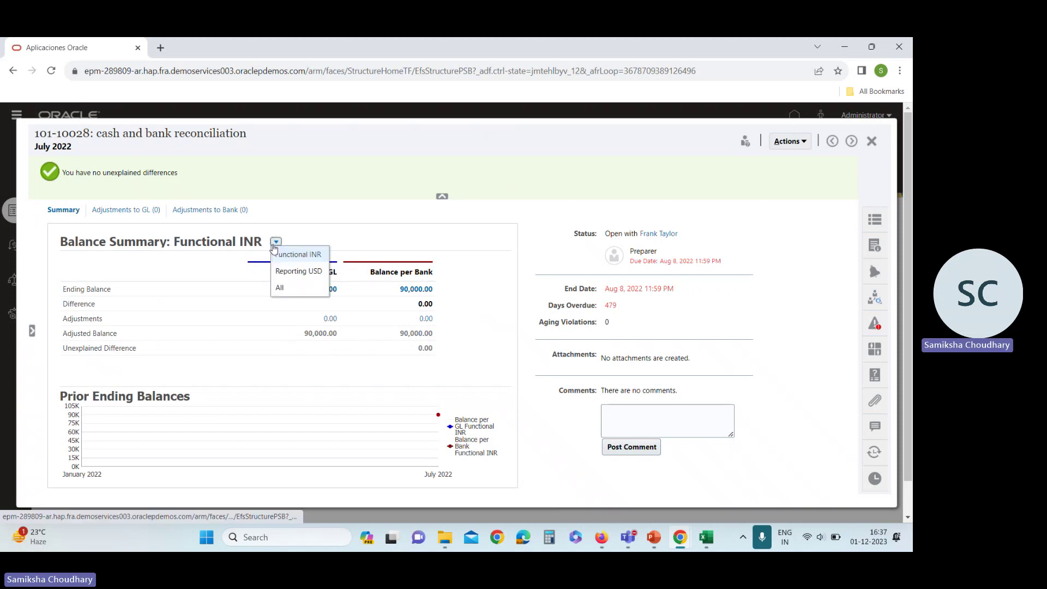
left_click(281, 288)
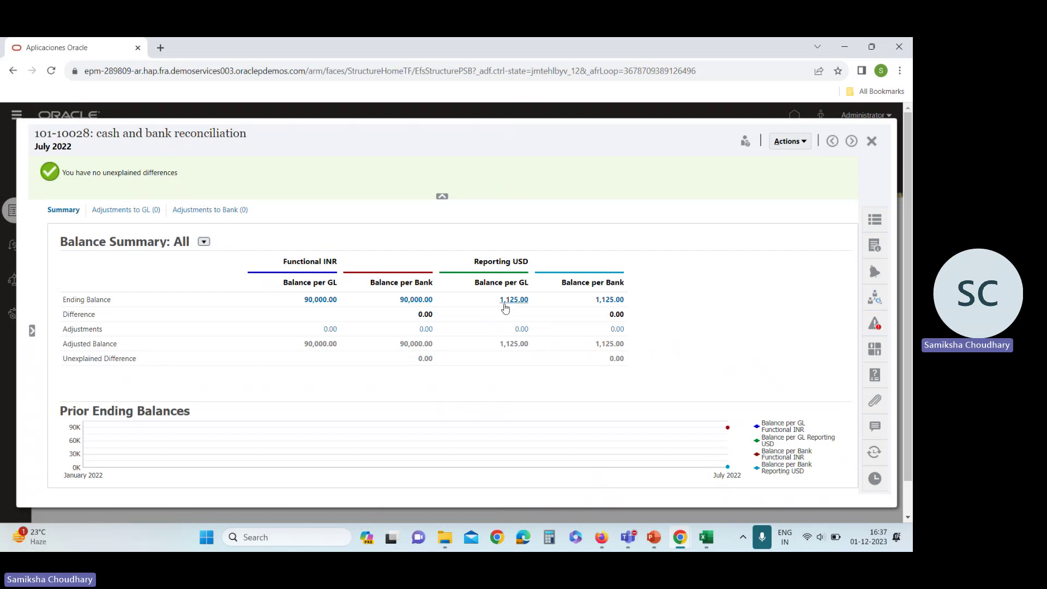
mouse_move(706, 548)
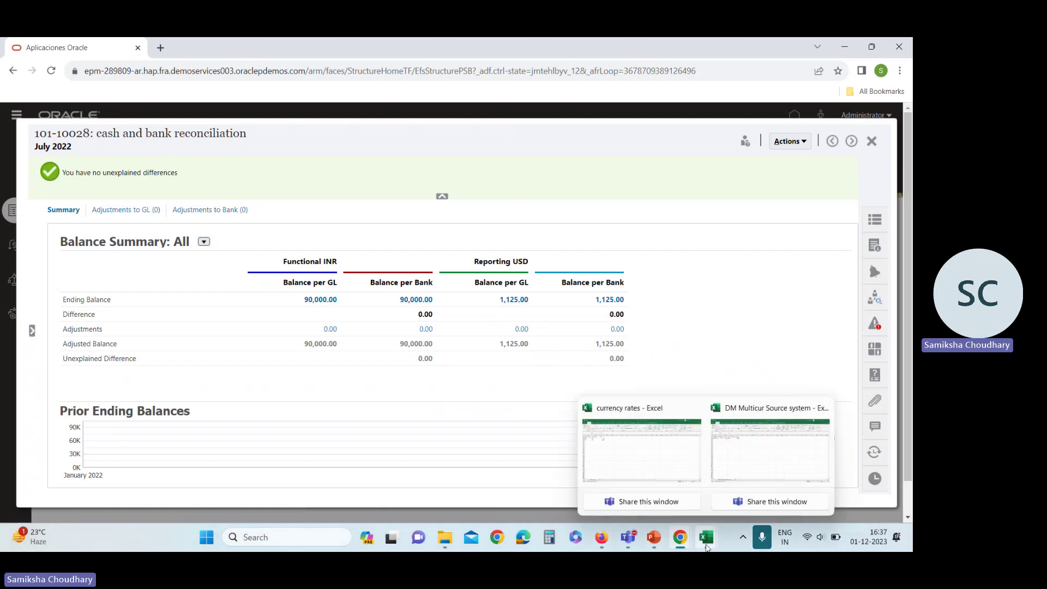
left_click(649, 474)
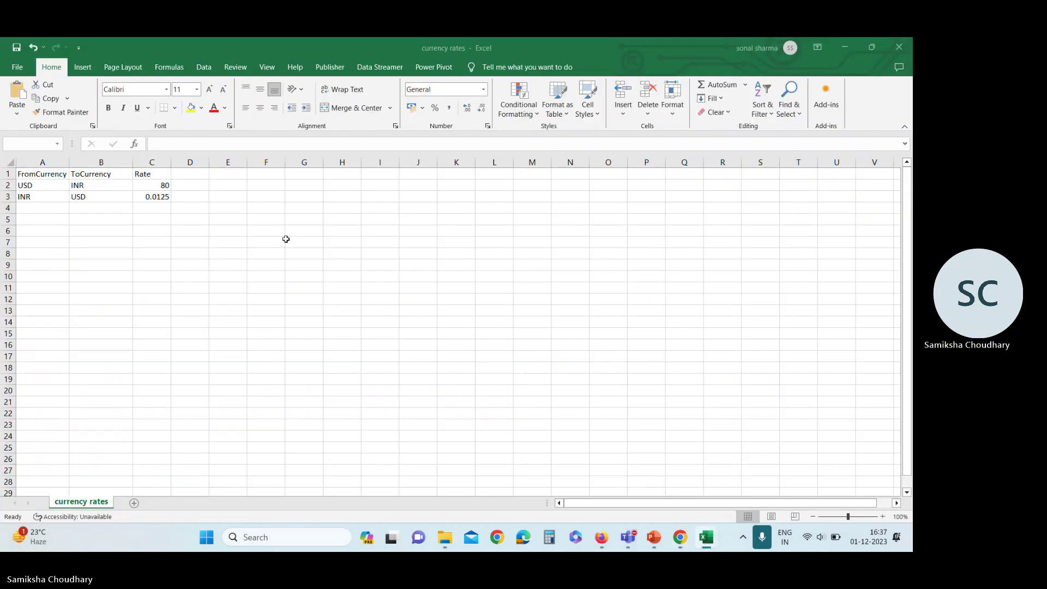
left_click(166, 188)
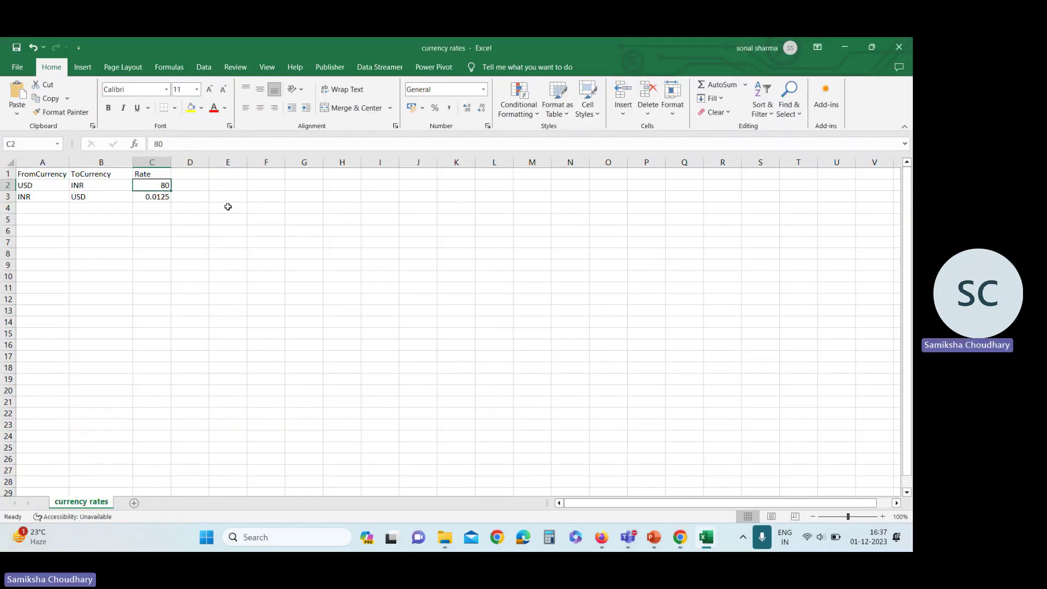
key("alt+Tab")
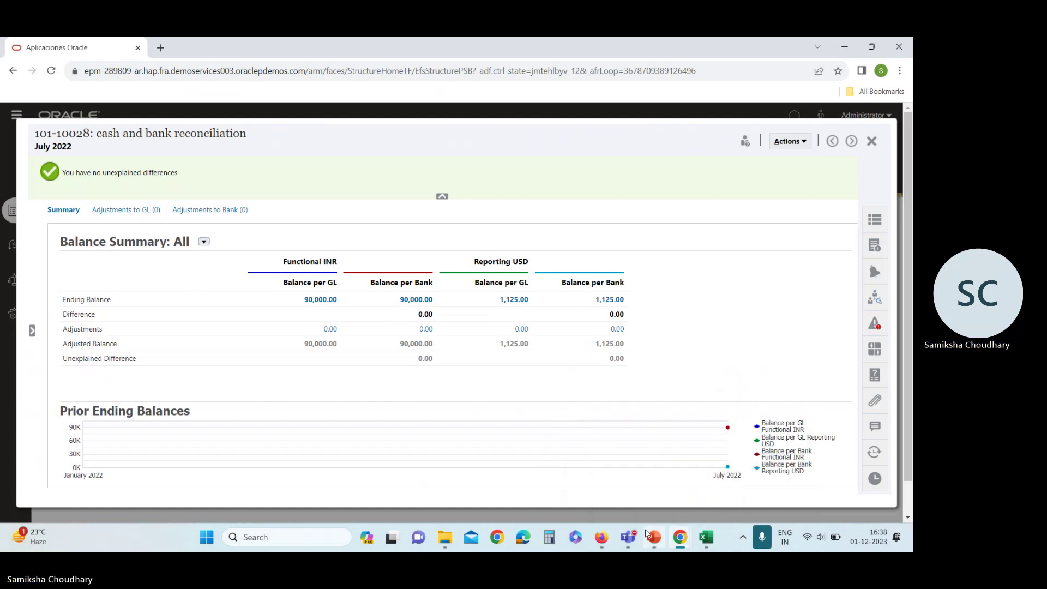
Return to the PowerPoint slide show and advance to slide 2, THANK YOU.
mouse_move(654, 537)
left_click(688, 459)
key("Right")
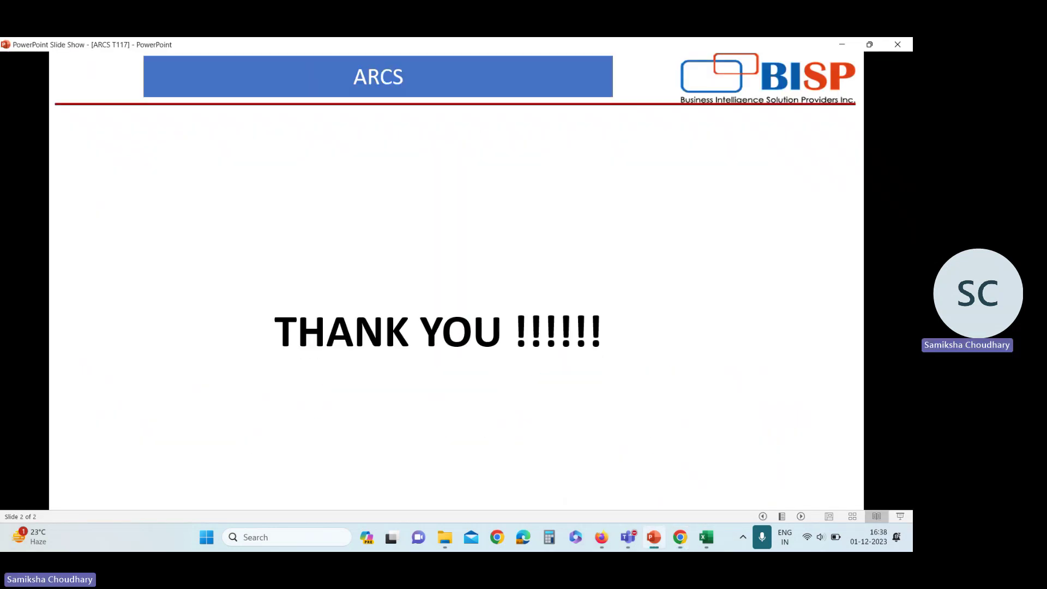